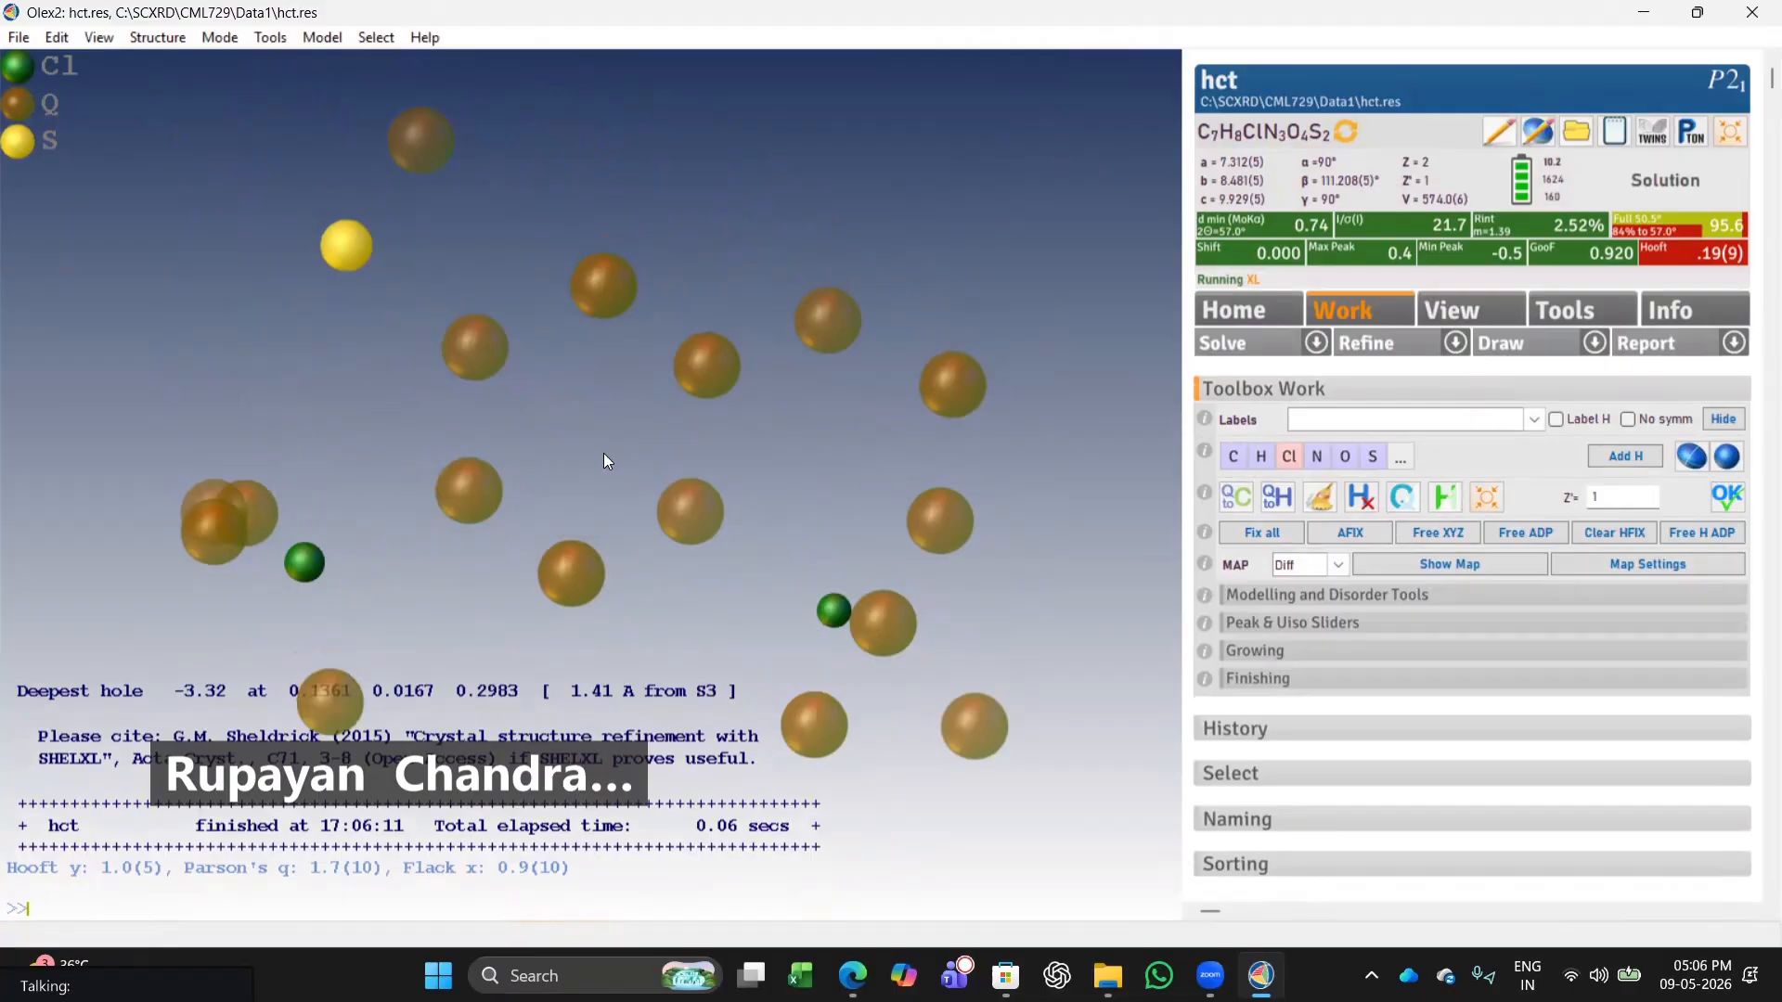
# Assign the six peaks forming the hexagonal ring as carbon atoms and refine the structure.
pyautogui.moveTo(603, 453); pyautogui.dragTo(1197, 306)
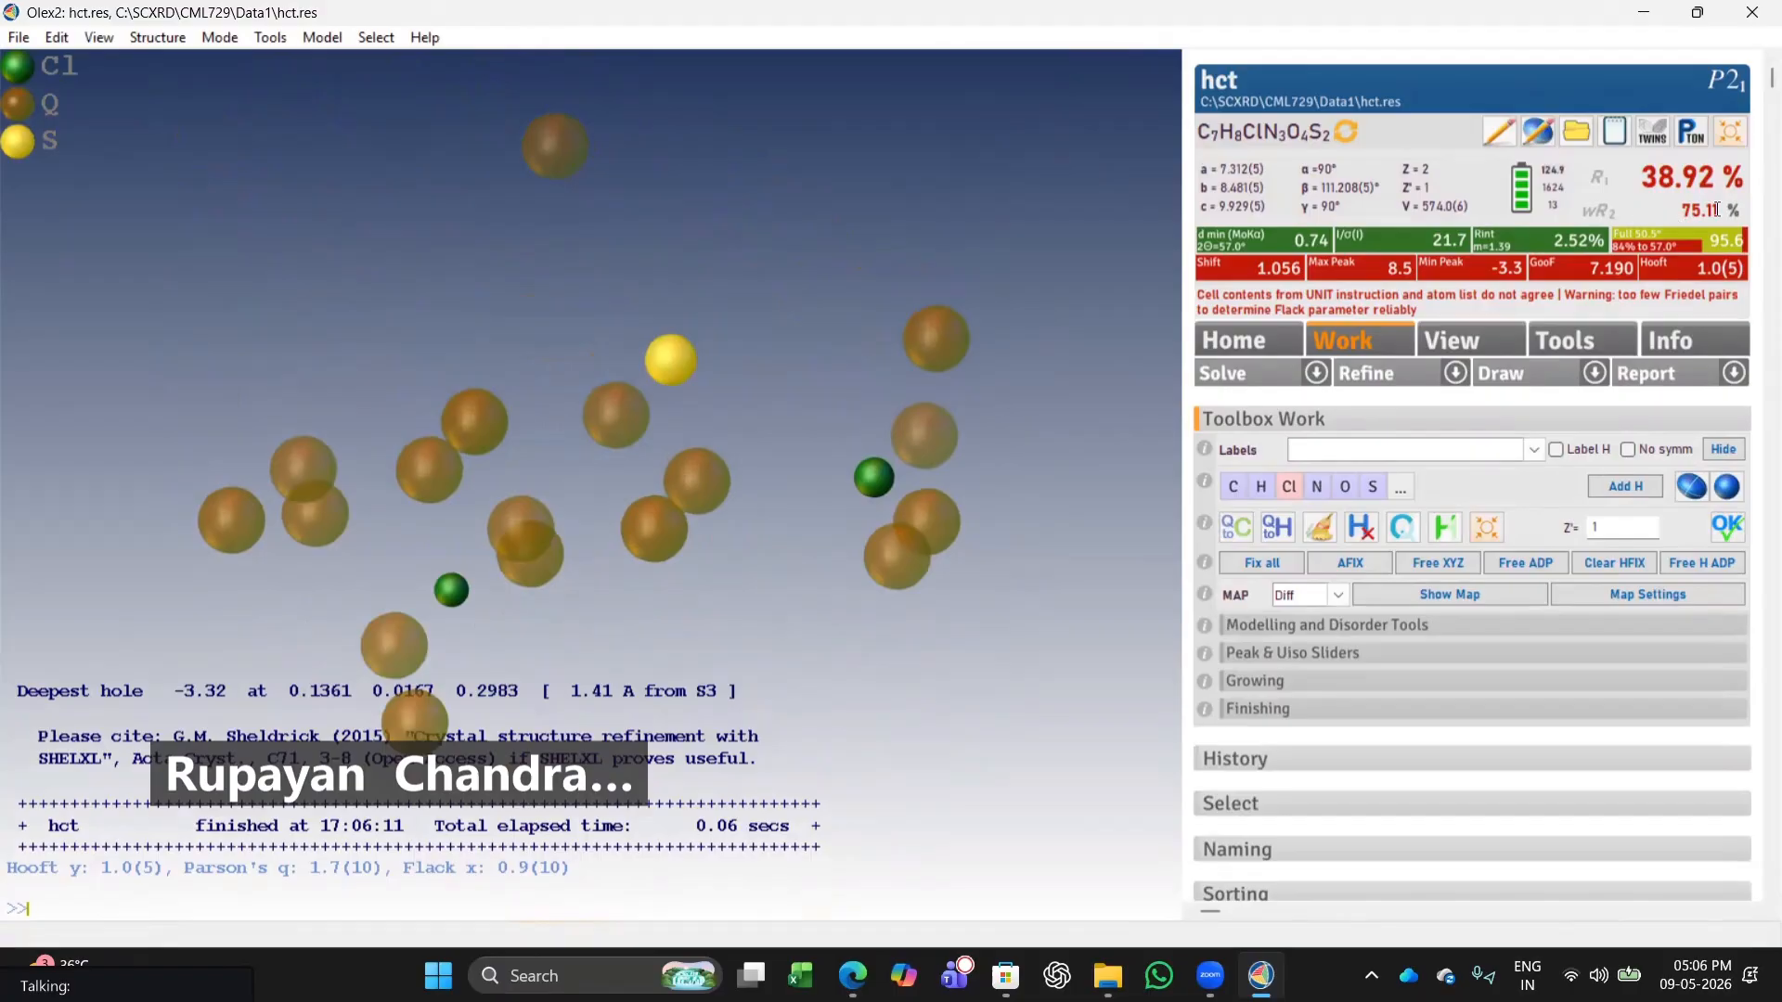
pyautogui.moveTo(928, 390); pyautogui.dragTo(1201, 692)
pyautogui.moveTo(1160, 562); pyautogui.dragTo(832, 475)
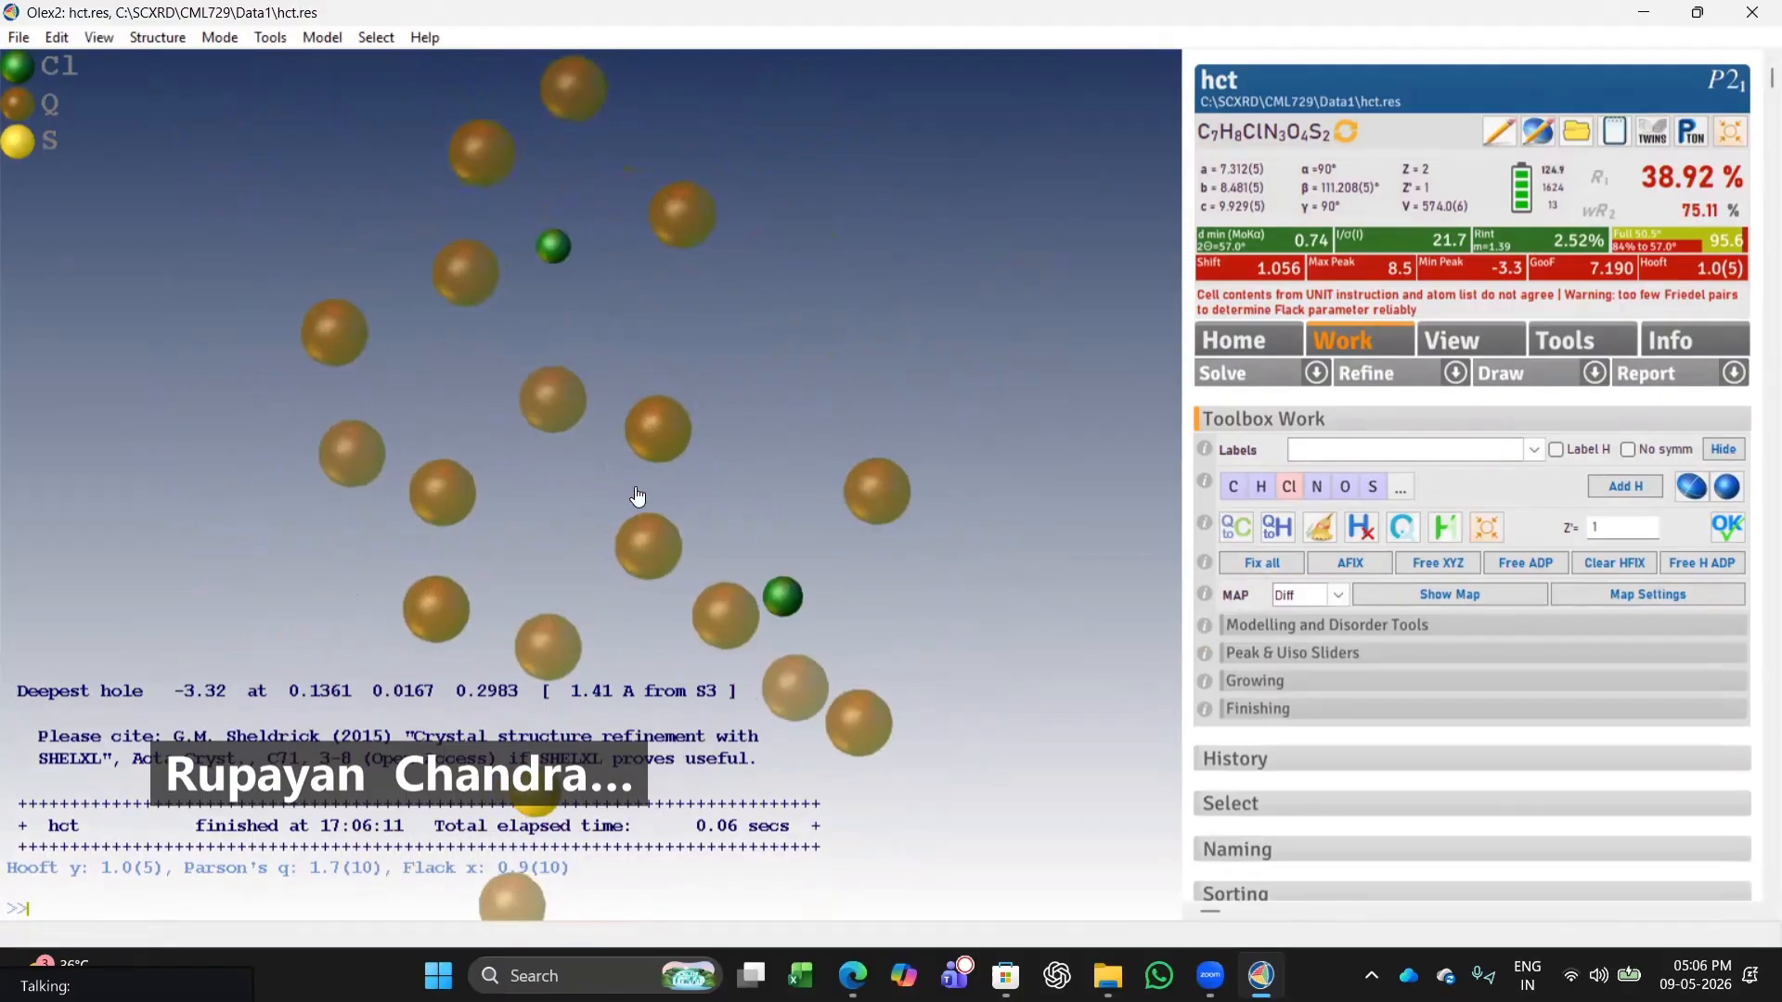
pyautogui.moveTo(638, 497); pyautogui.dragTo(1031, 508)
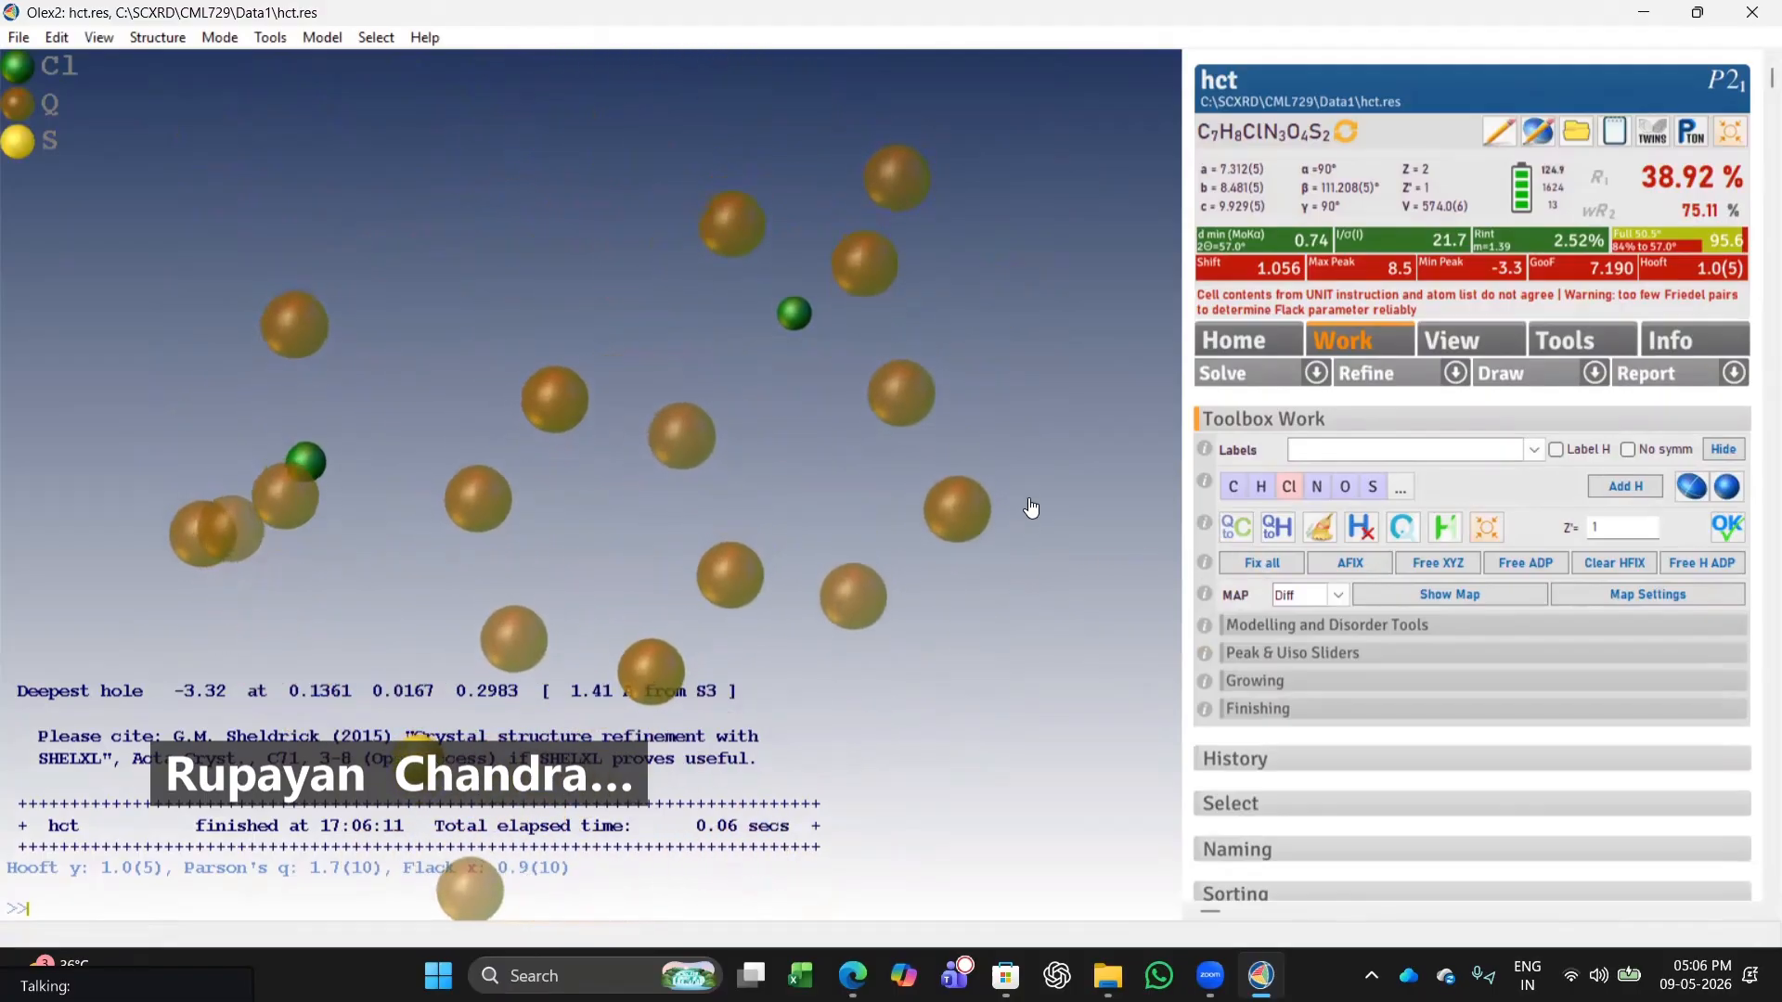
pyautogui.click(556, 397)
pyautogui.click(478, 498)
pyautogui.click(515, 638)
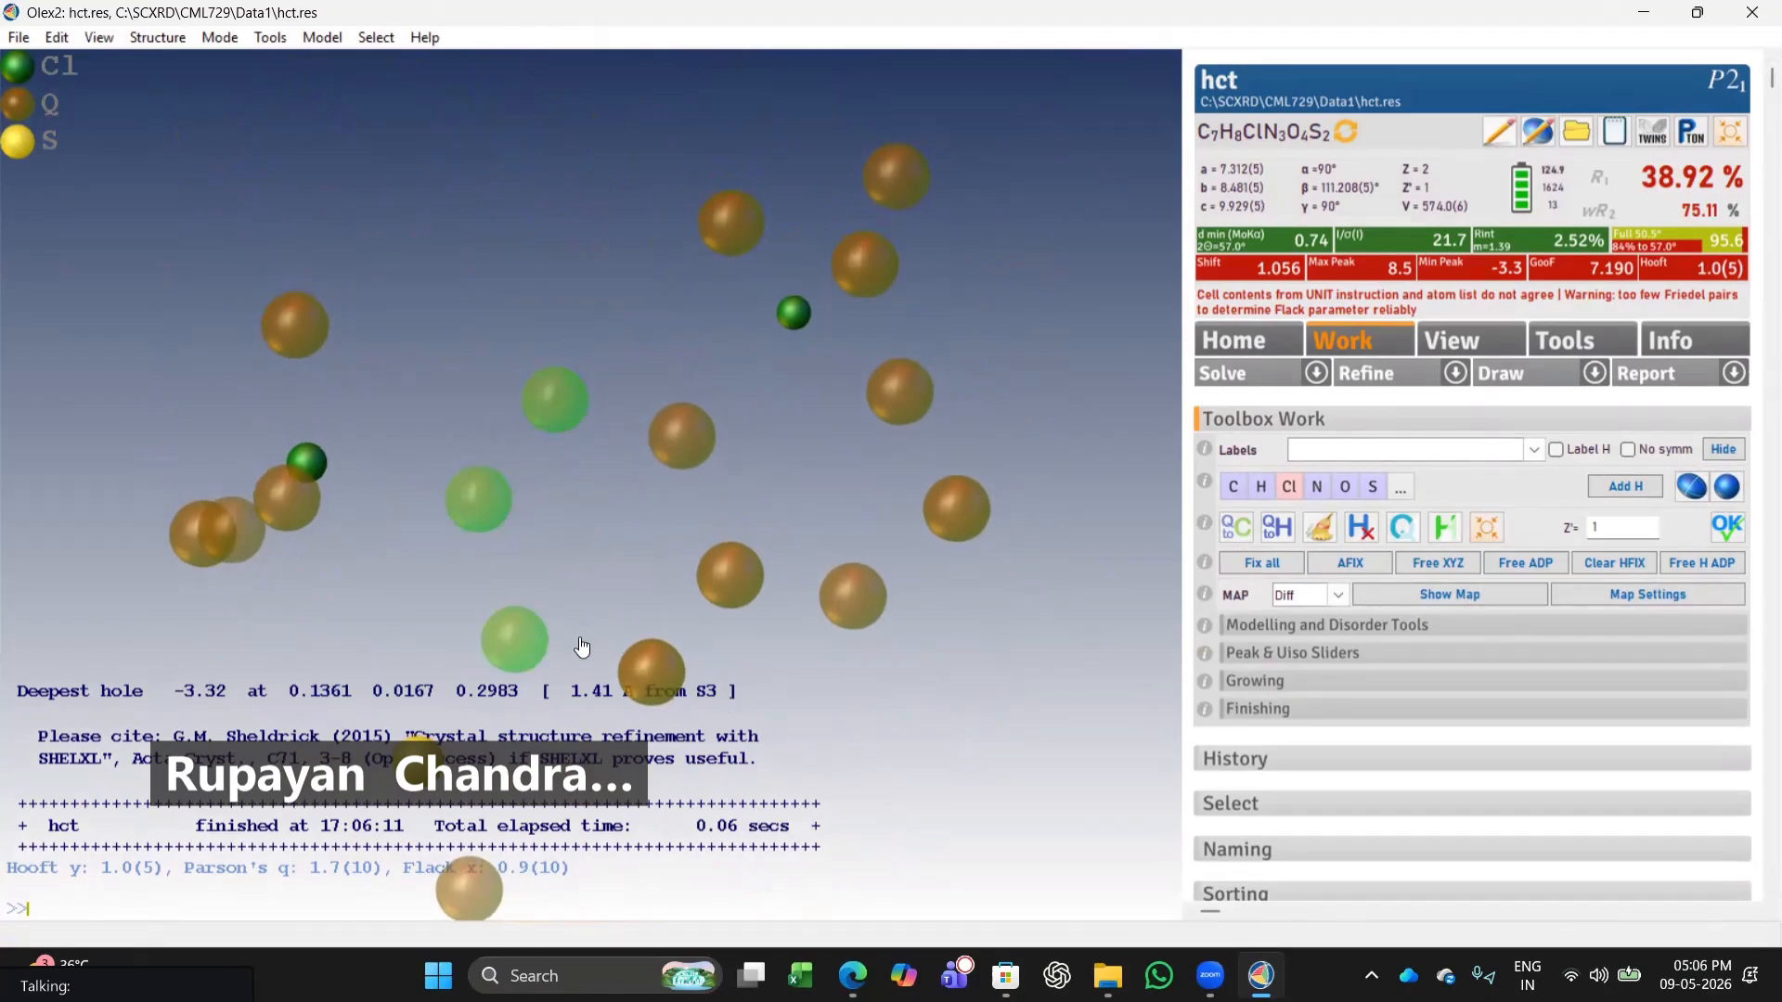
pyautogui.click(661, 679)
pyautogui.click(743, 577)
pyautogui.click(684, 437)
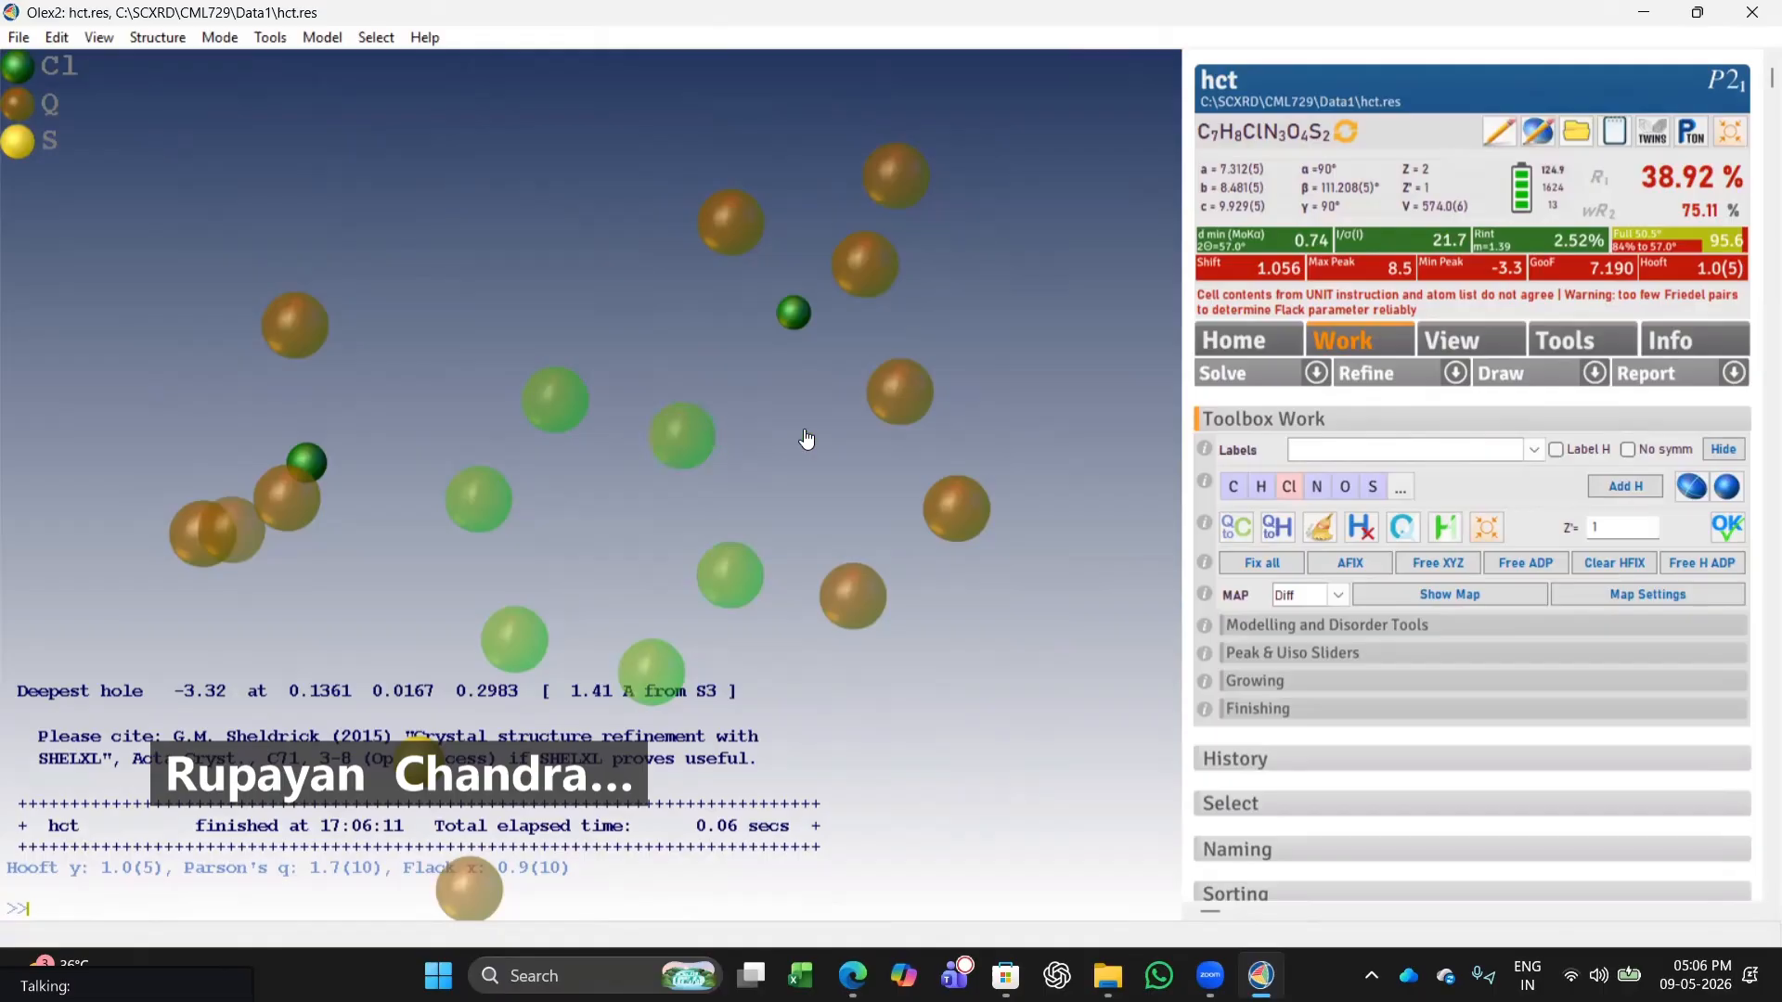
pyautogui.click(1231, 487)
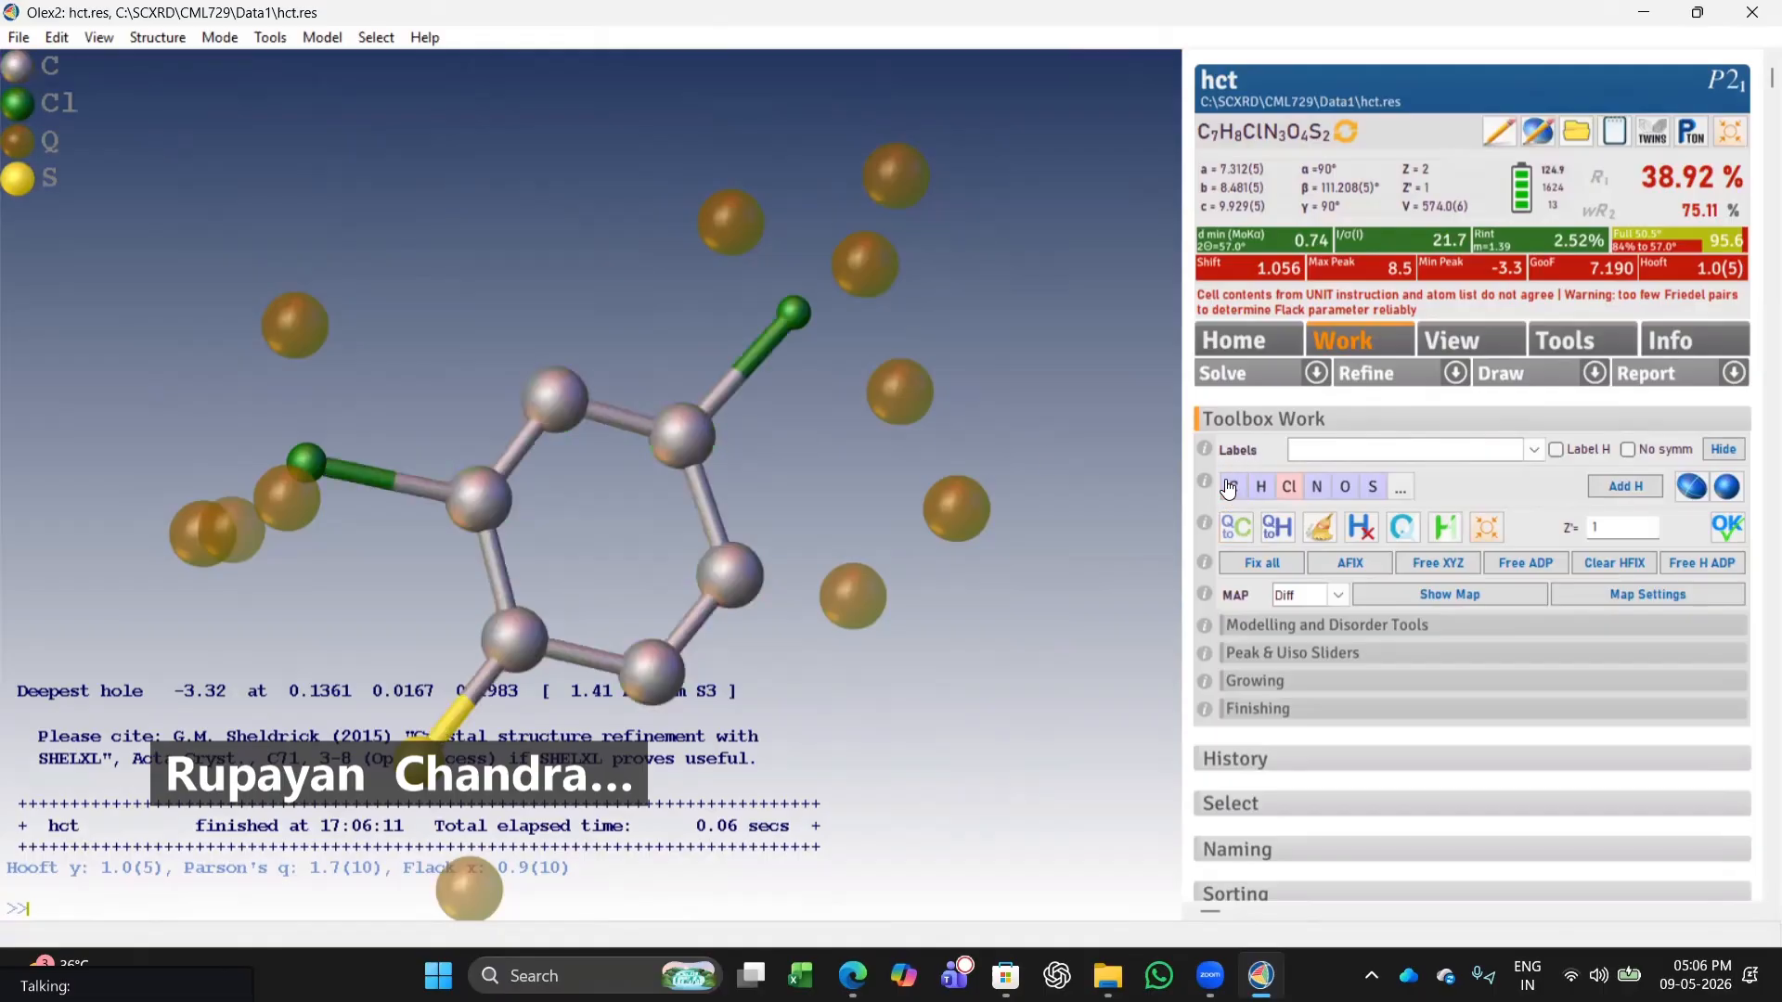
pyautogui.click(1377, 373)
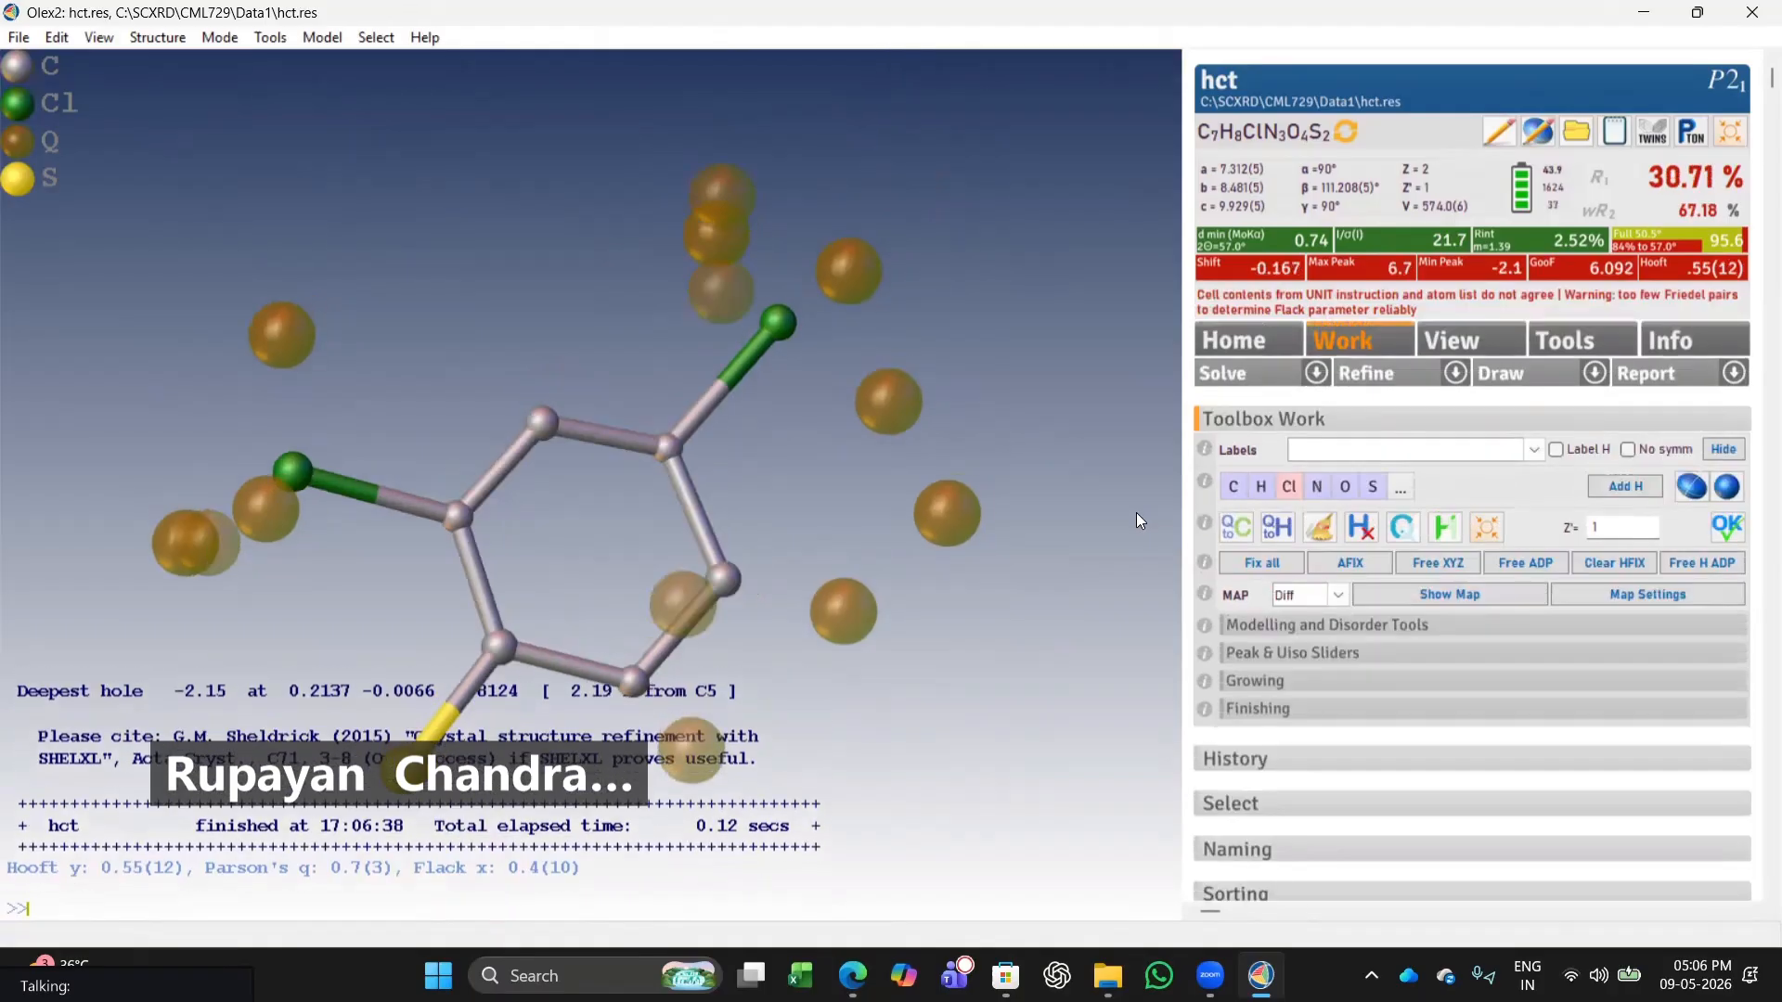
# Assign three peaks forming a chain off the ring as carbon atoms and refine.
pyautogui.moveTo(447, 689); pyautogui.dragTo(839, 266)
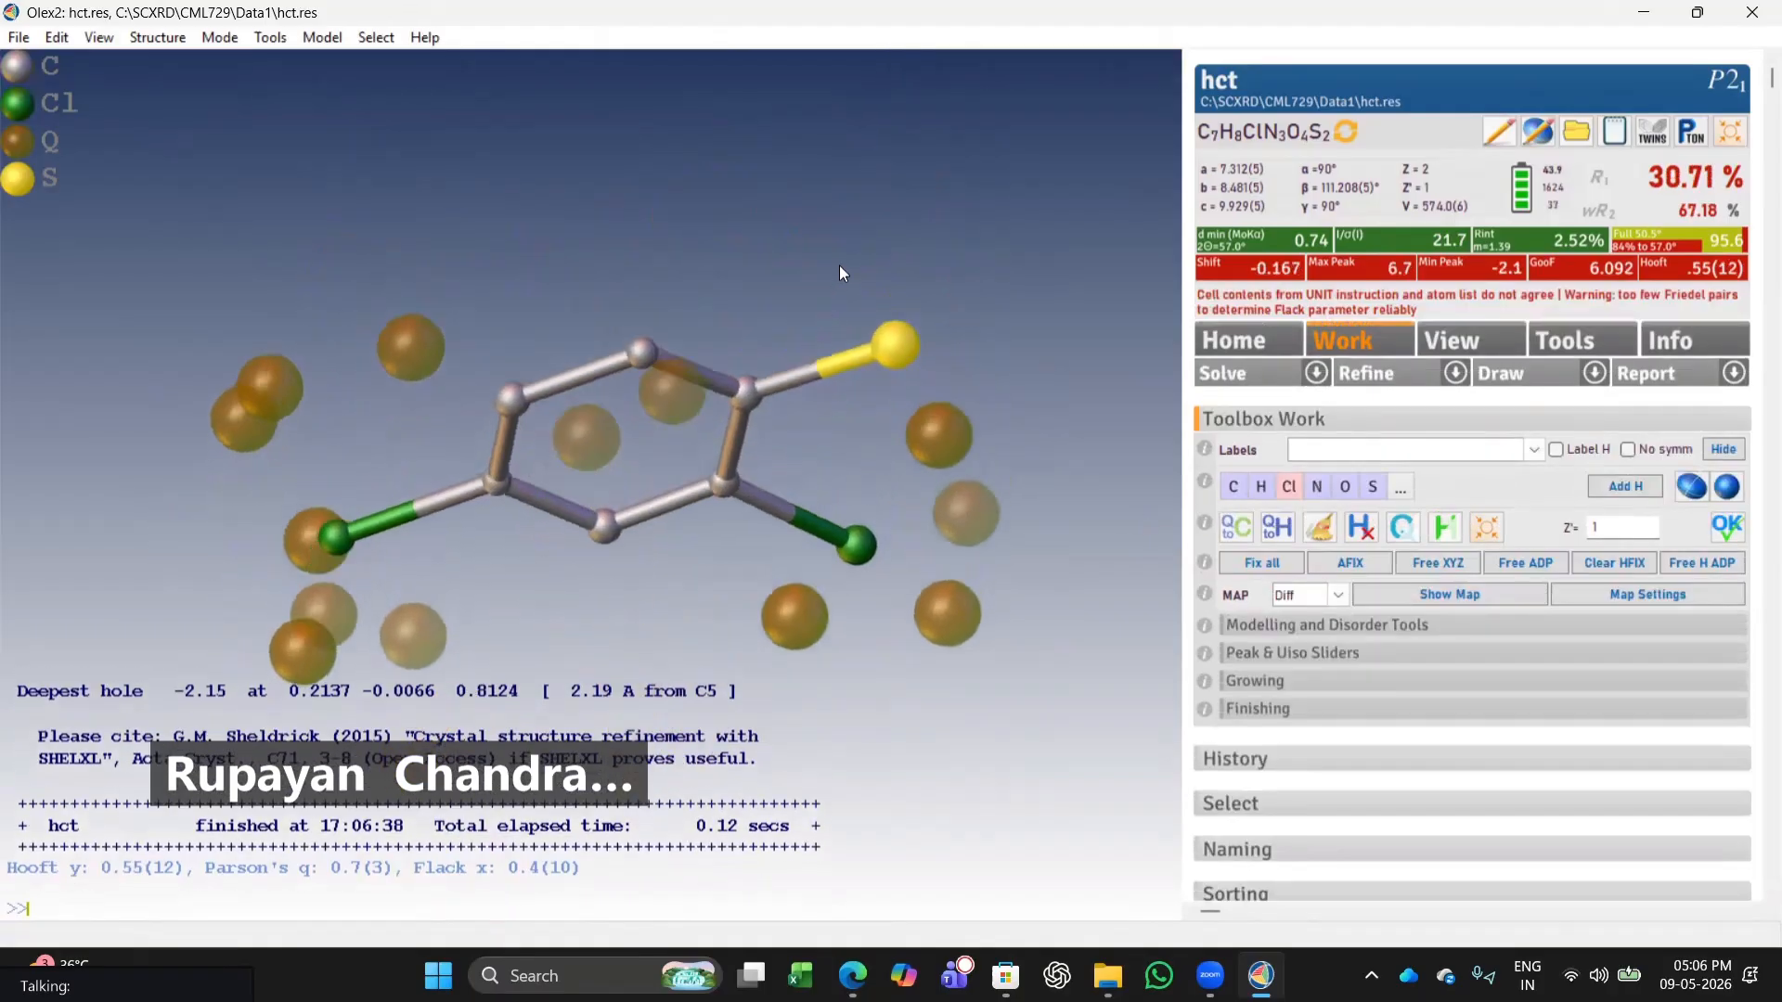
pyautogui.moveTo(771, 406); pyautogui.dragTo(892, 447)
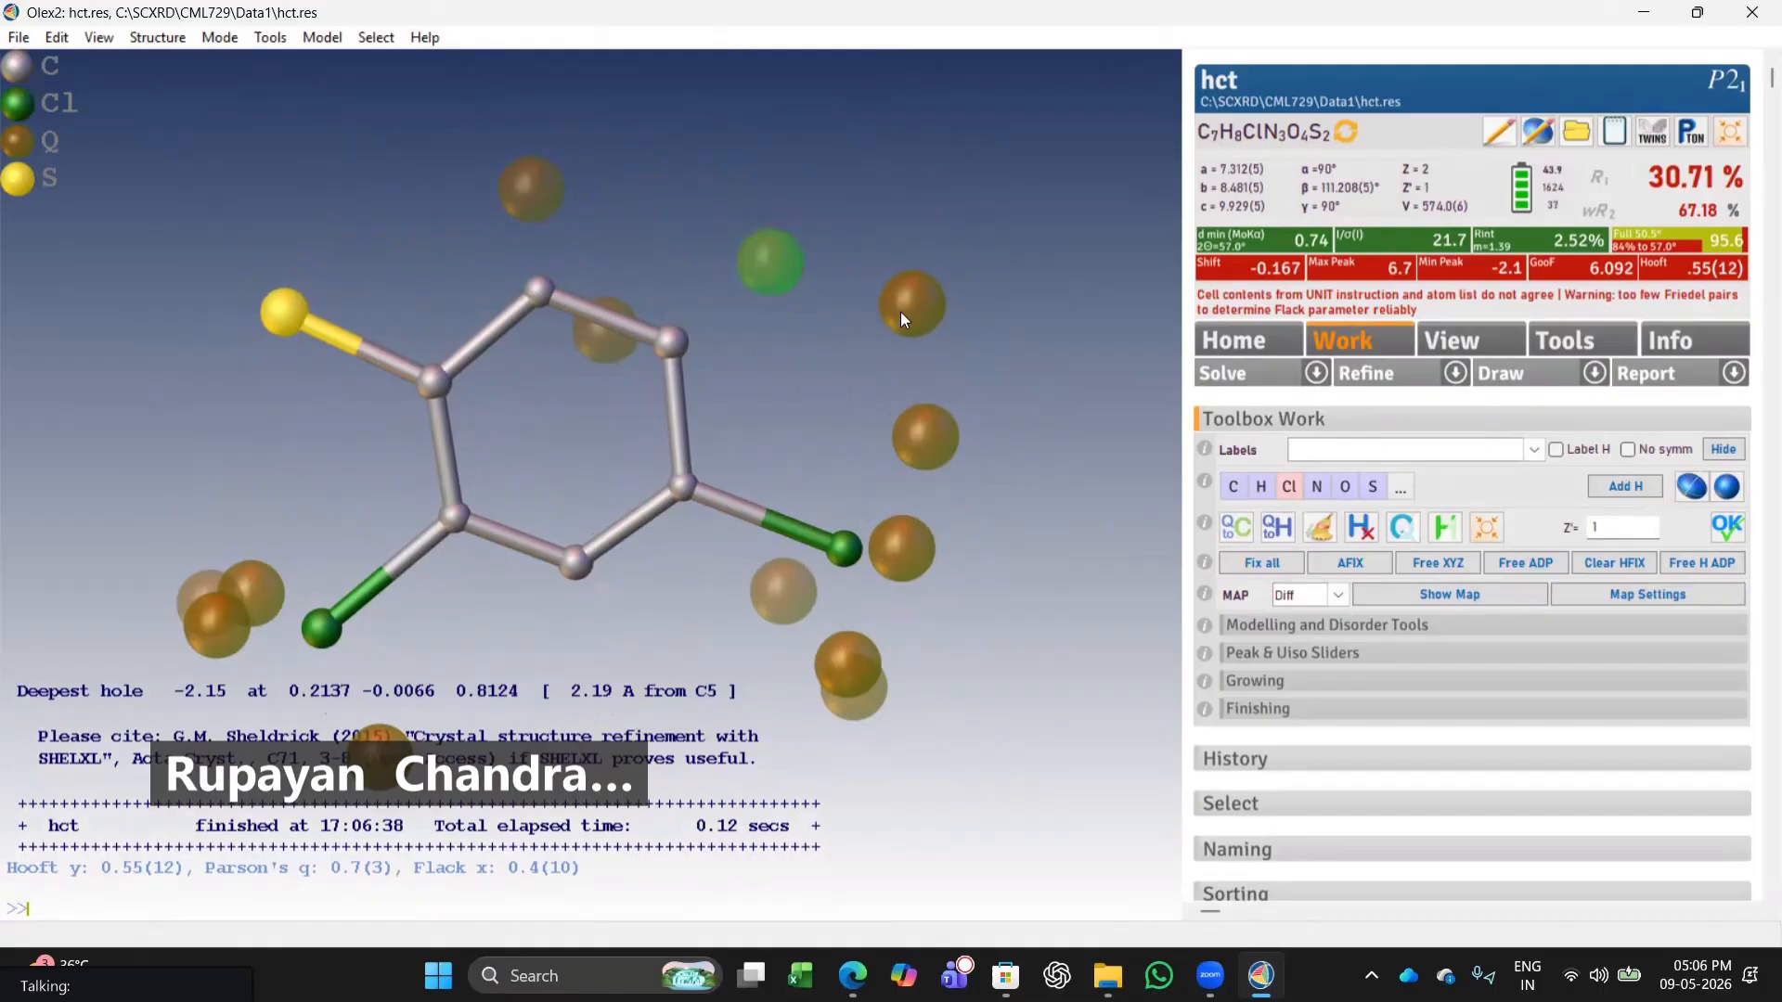
pyautogui.click(1232, 486)
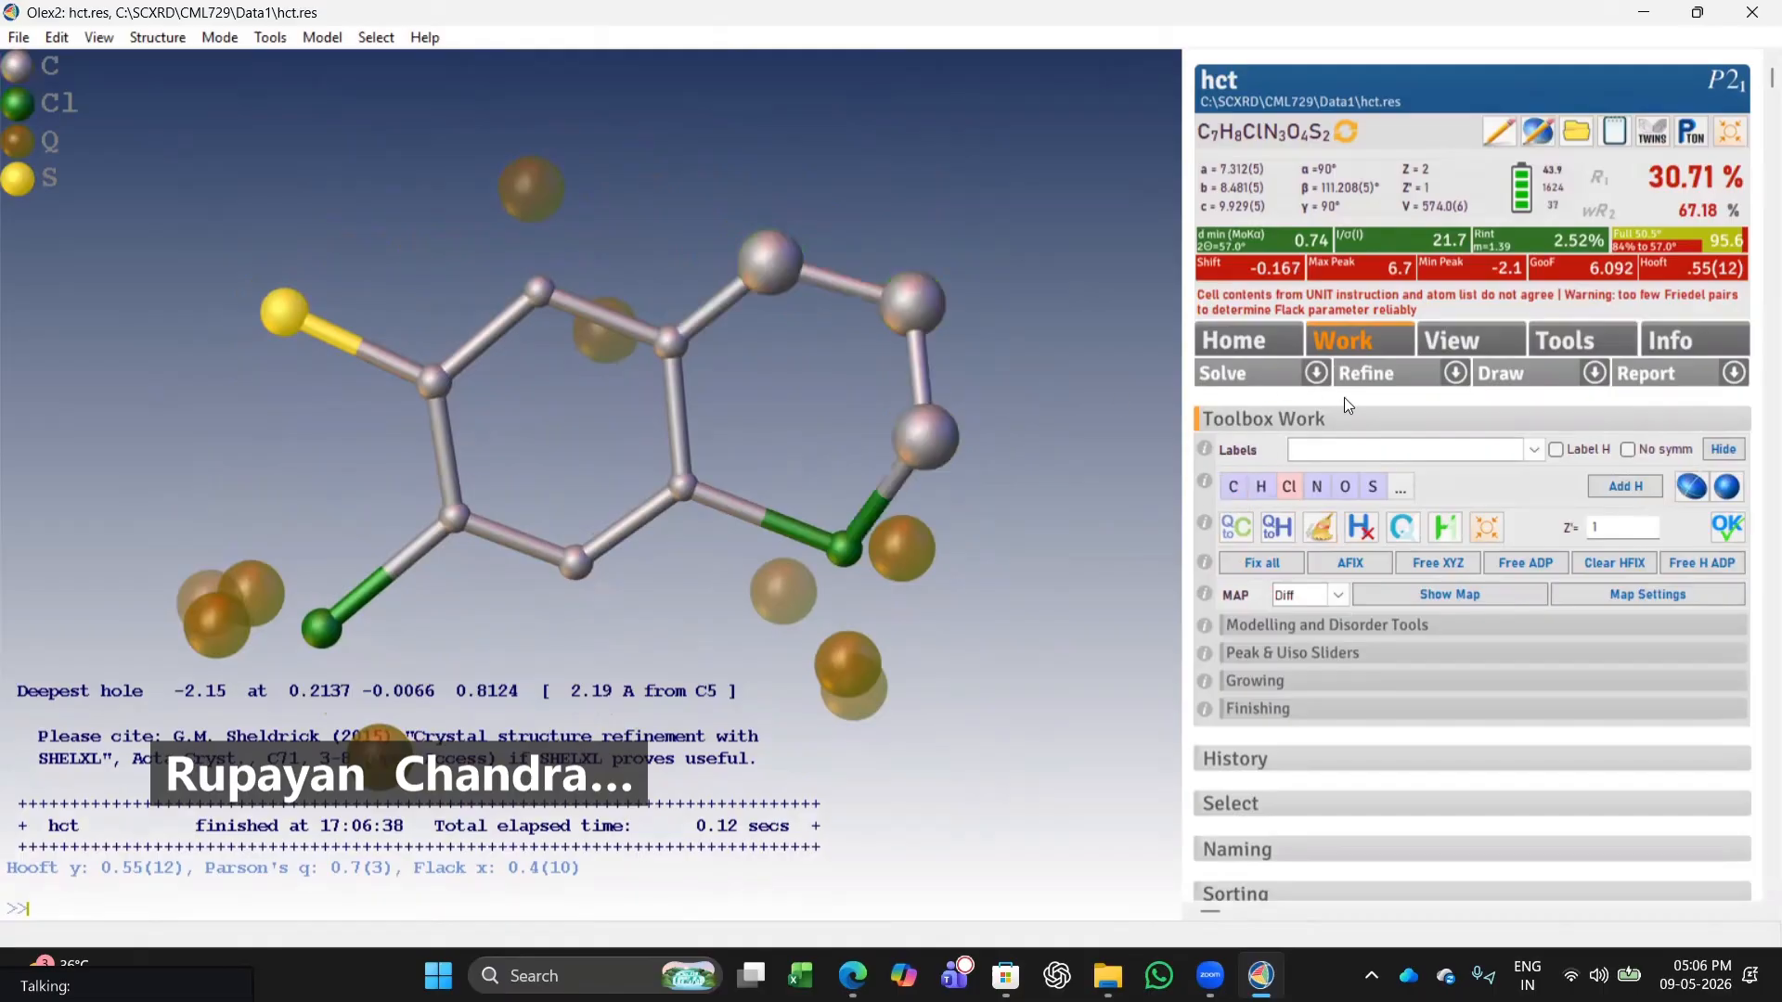
pyautogui.click(1376, 380)
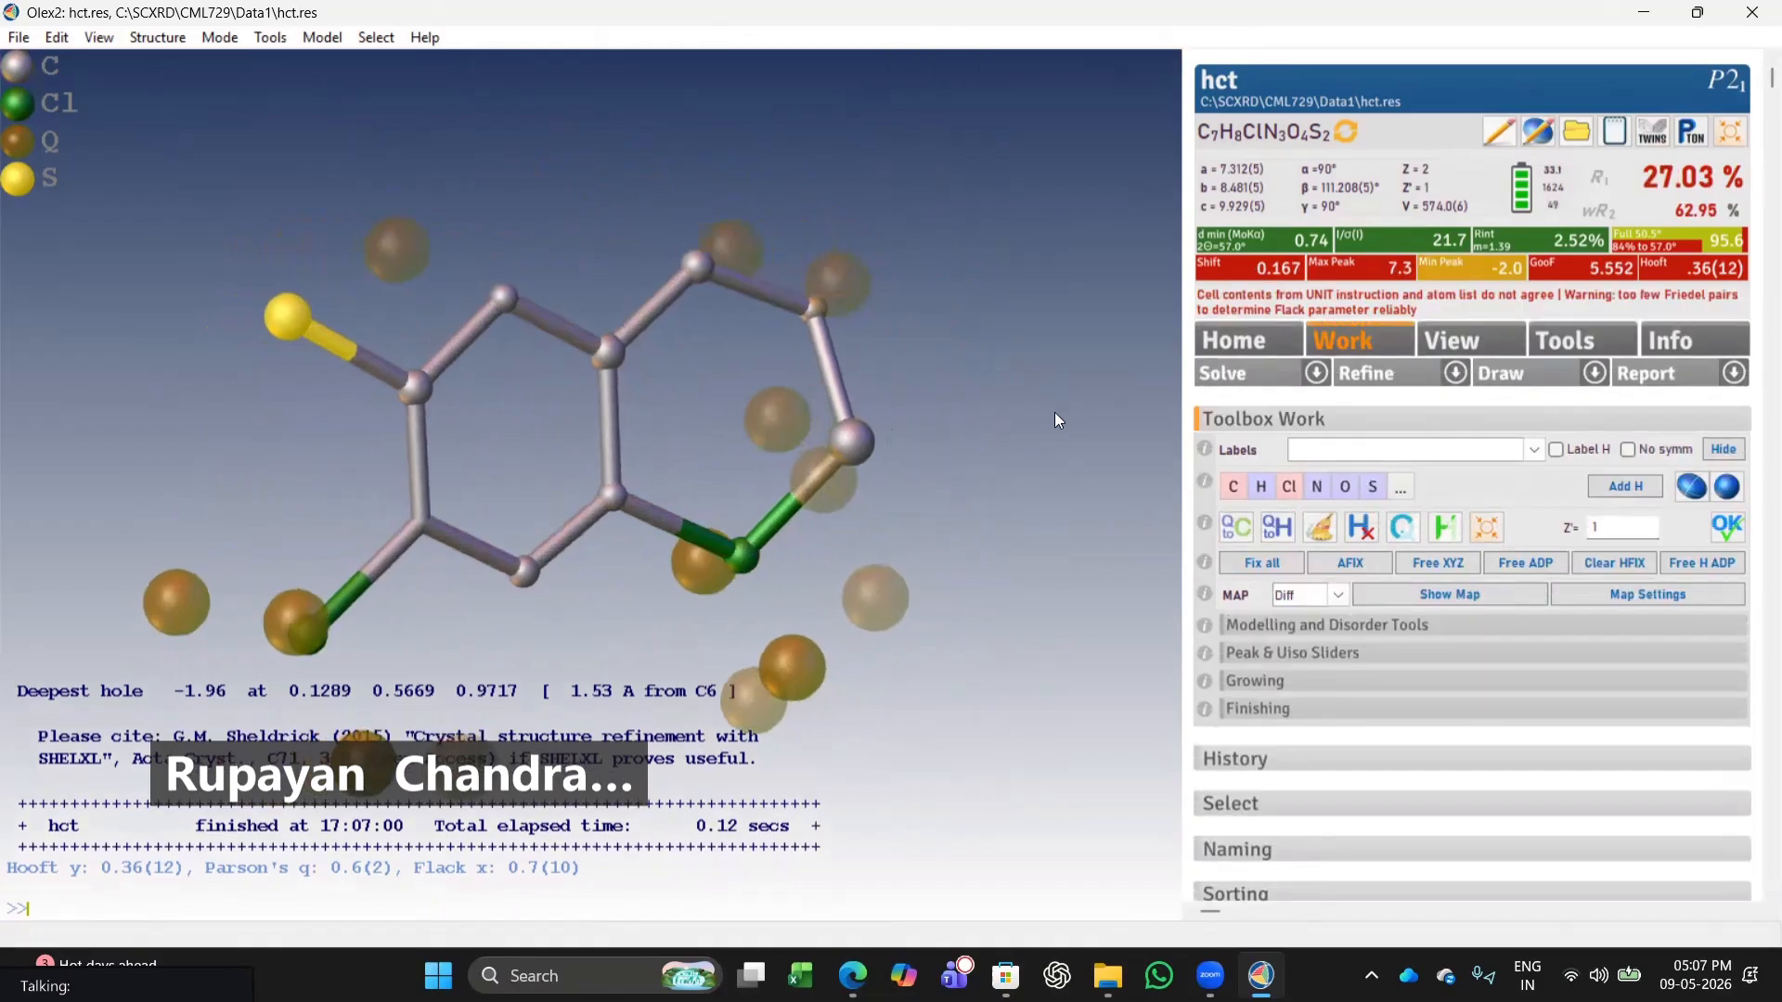
# Change the atom linking the new carbon chain to the chlorine into nitrogen and refine.
pyautogui.moveTo(802, 475); pyautogui.dragTo(843, 451)
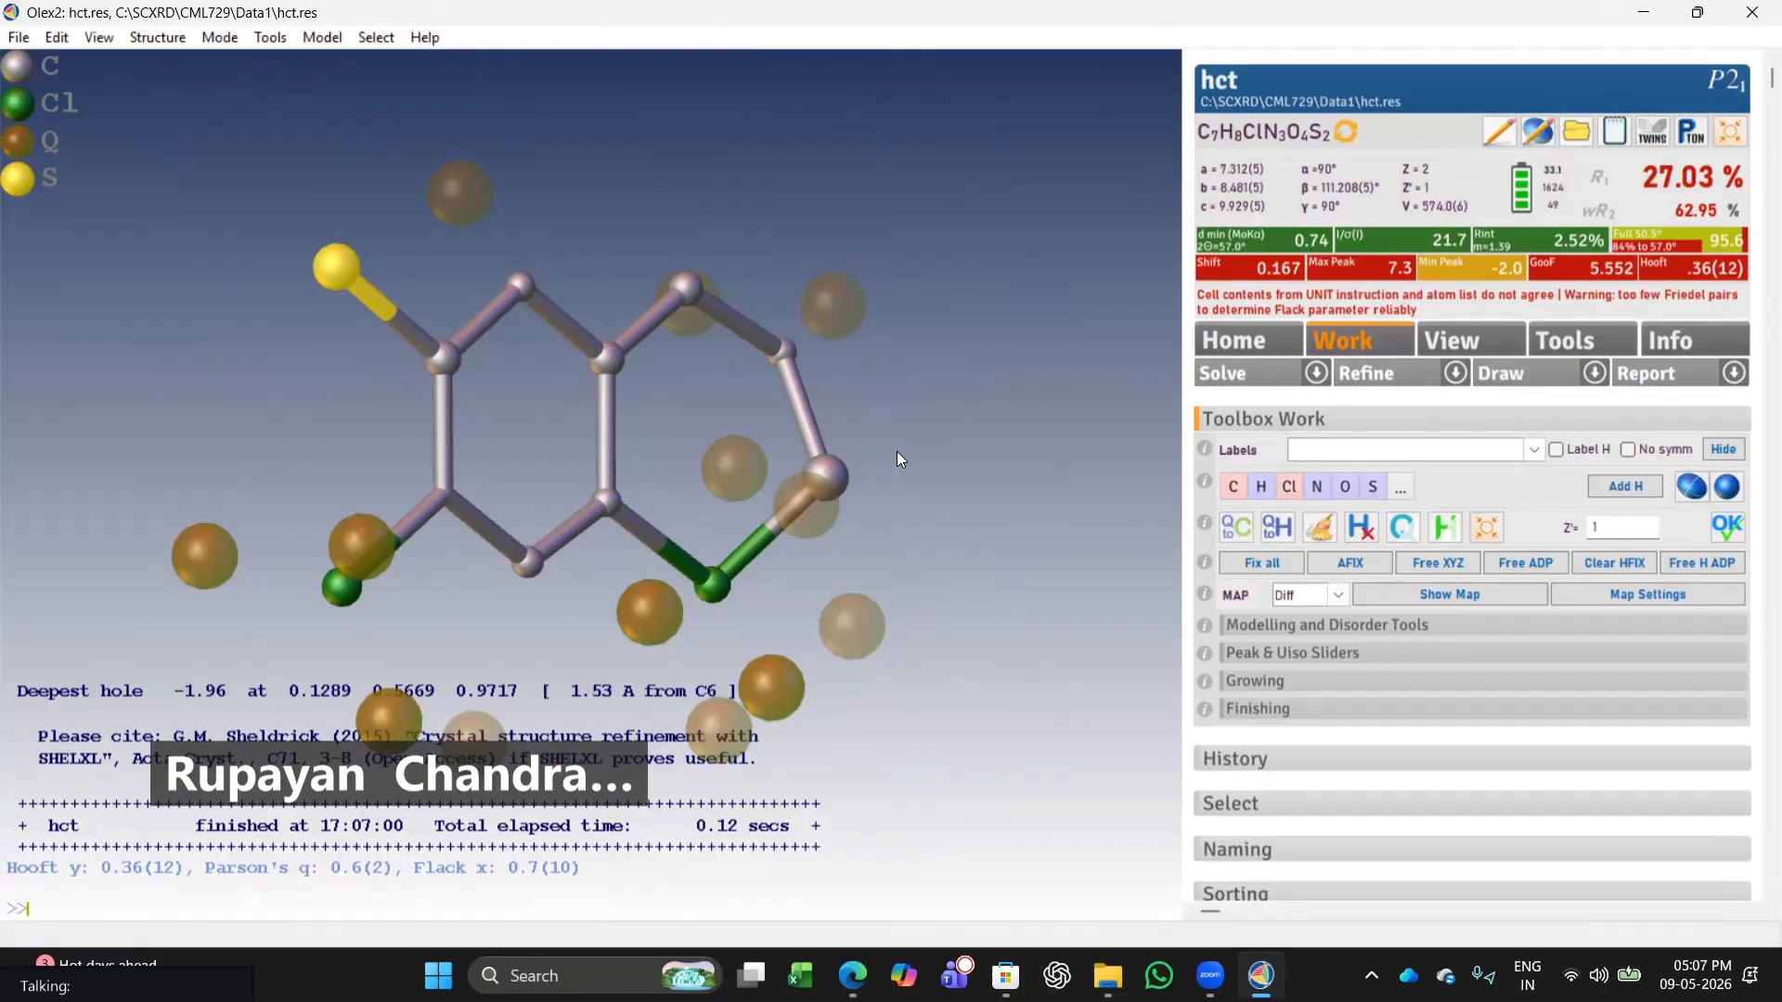
pyautogui.moveTo(897, 452); pyautogui.dragTo(799, 444)
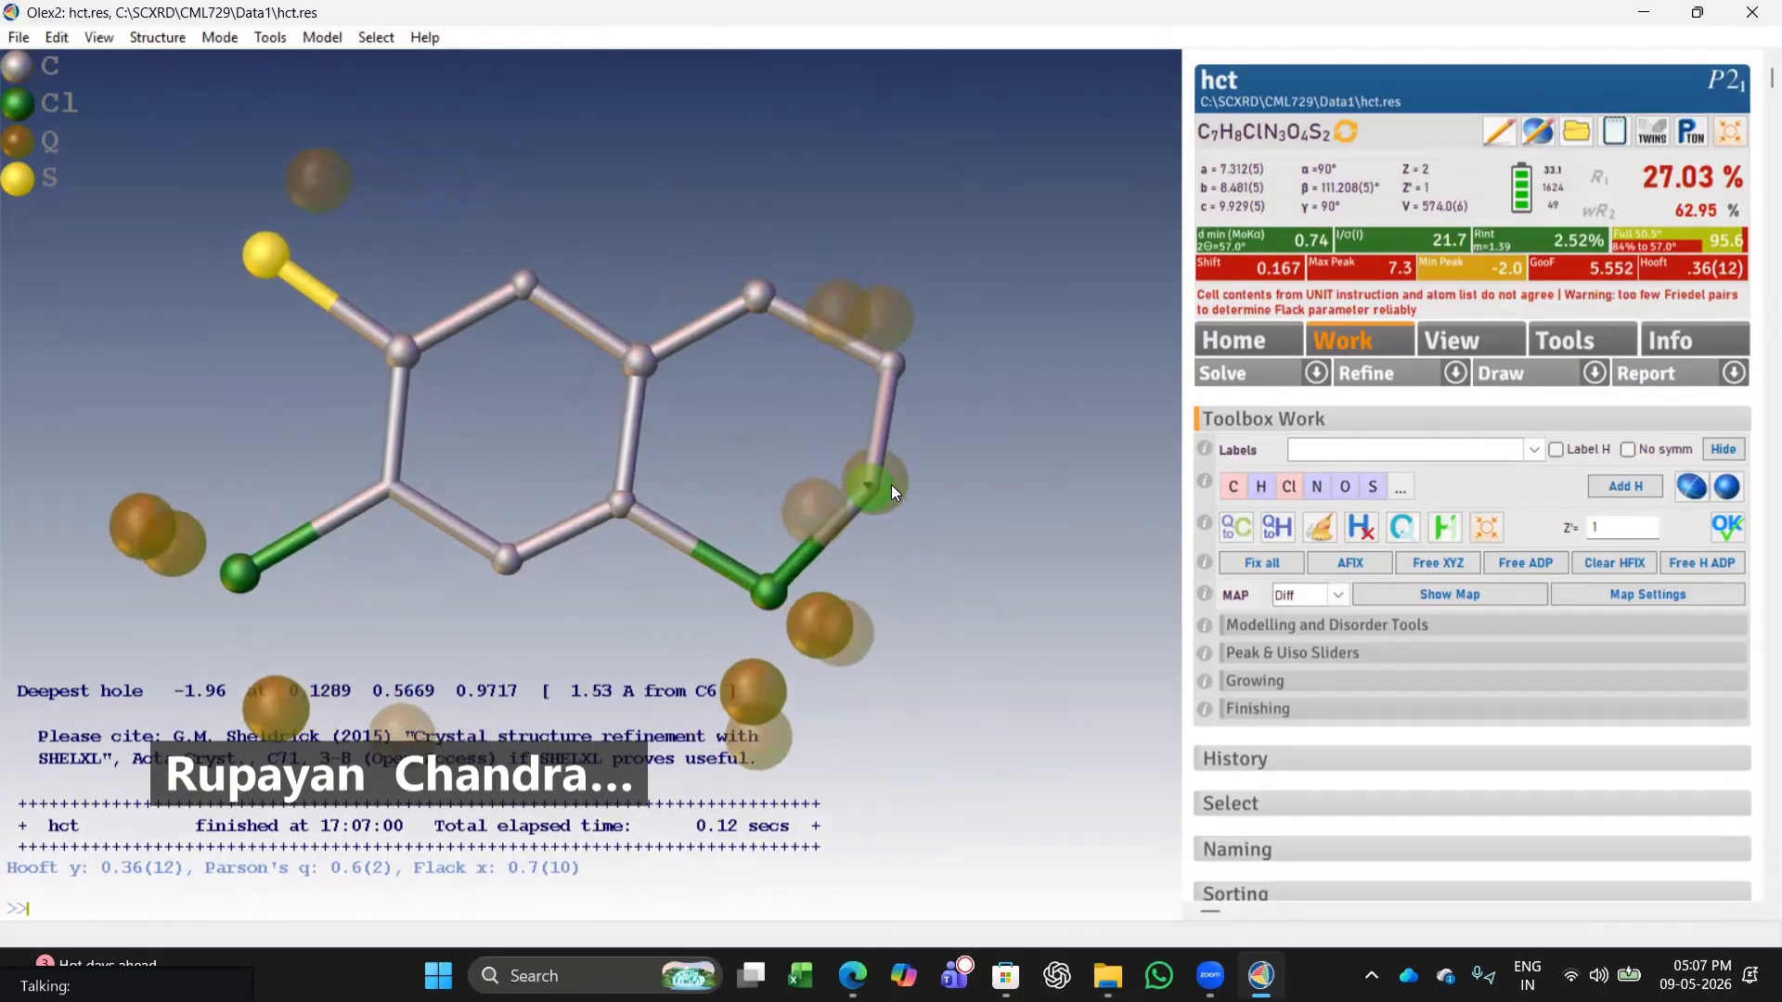
pyautogui.click(1319, 487)
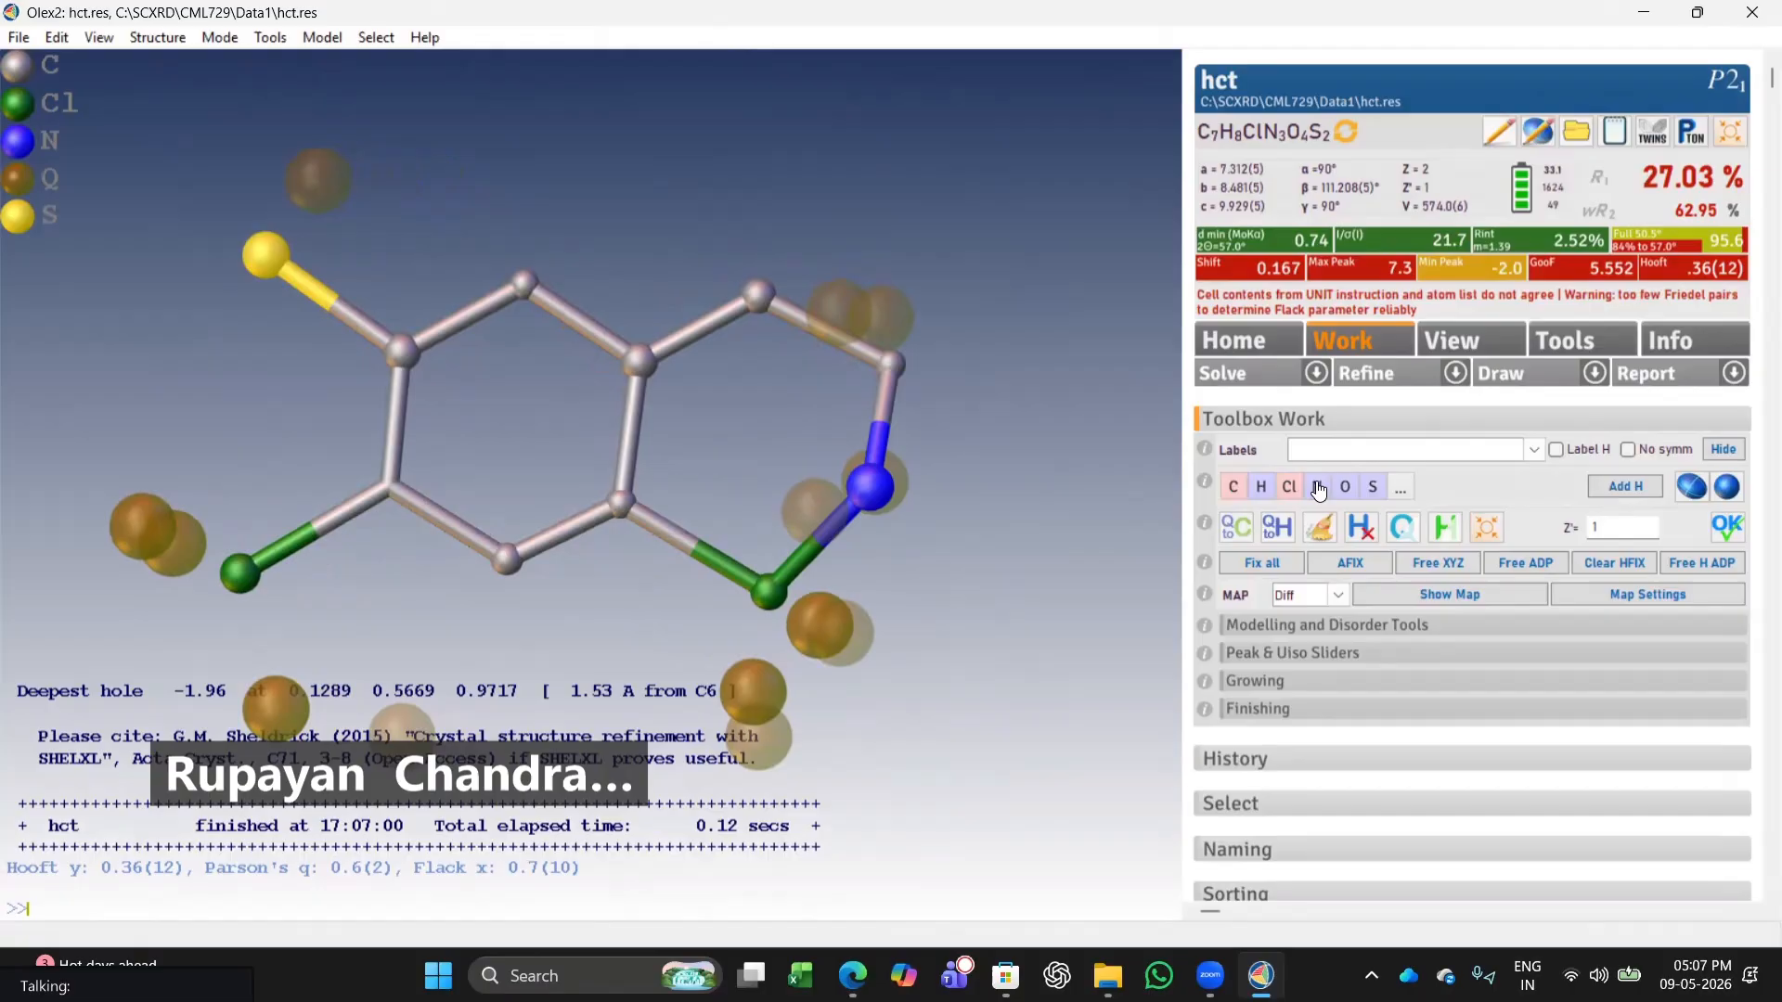
pyautogui.click(1406, 374)
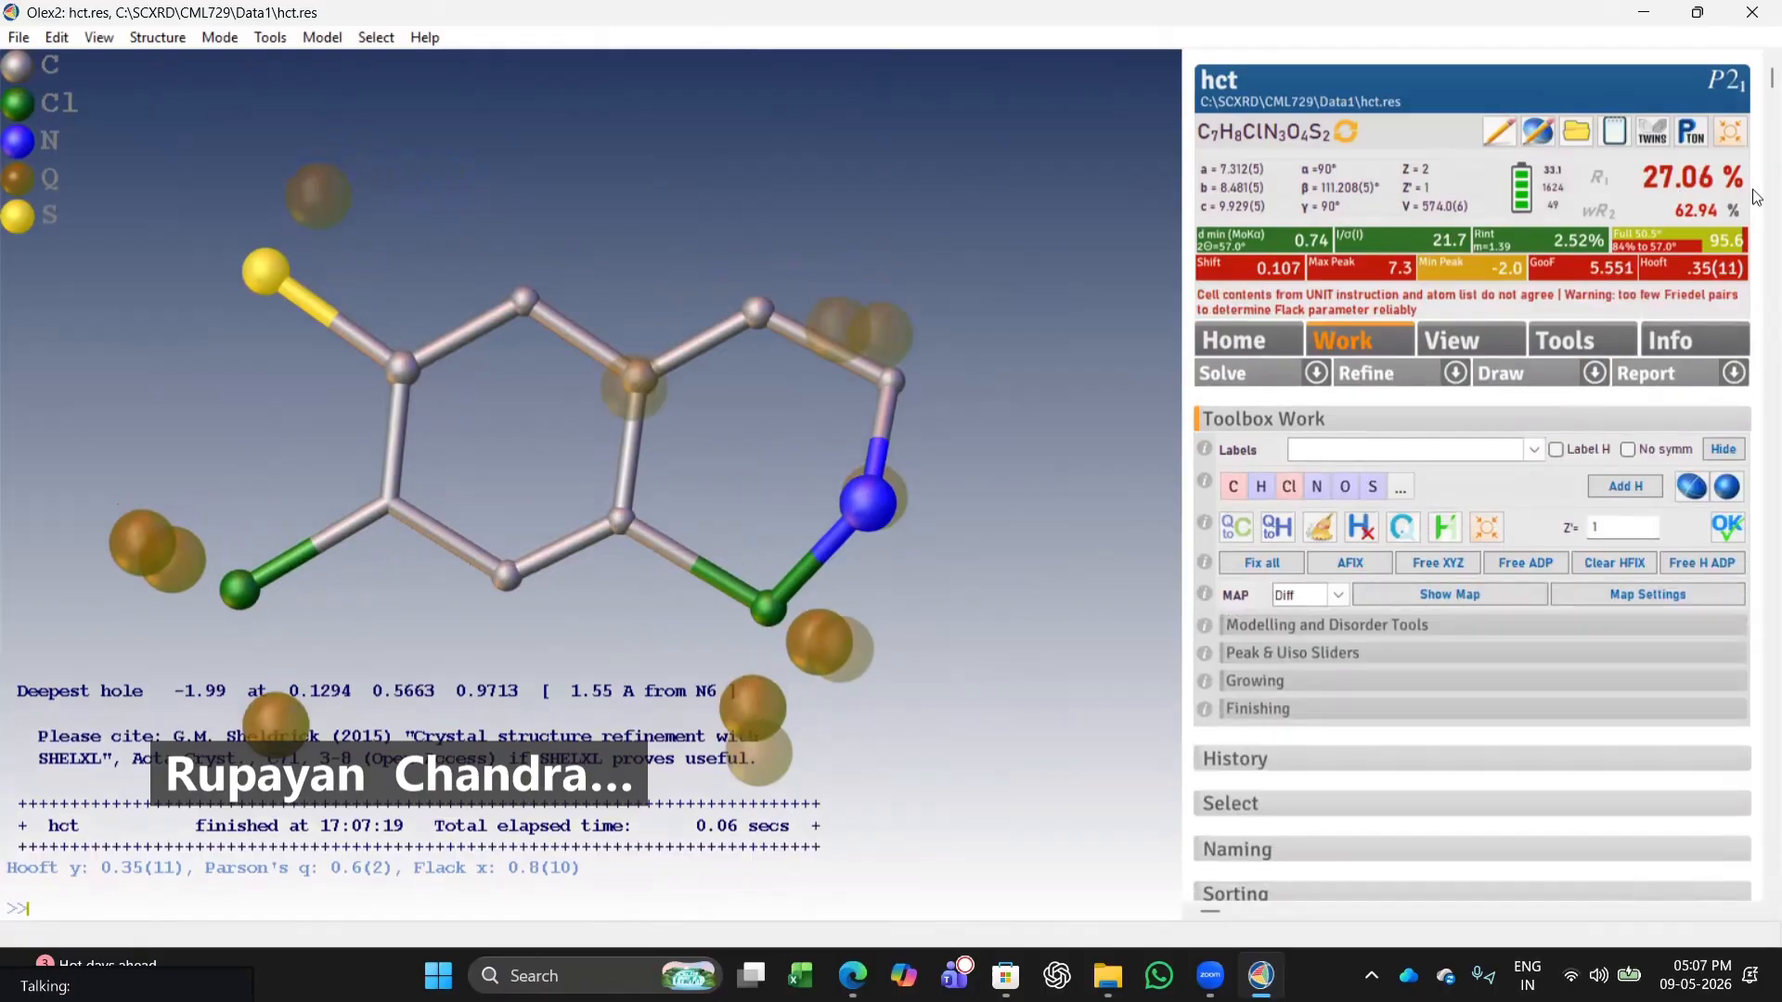
# Change both chlorine atoms to sulfur and refine the structure.
pyautogui.moveTo(980, 614); pyautogui.dragTo(959, 200)
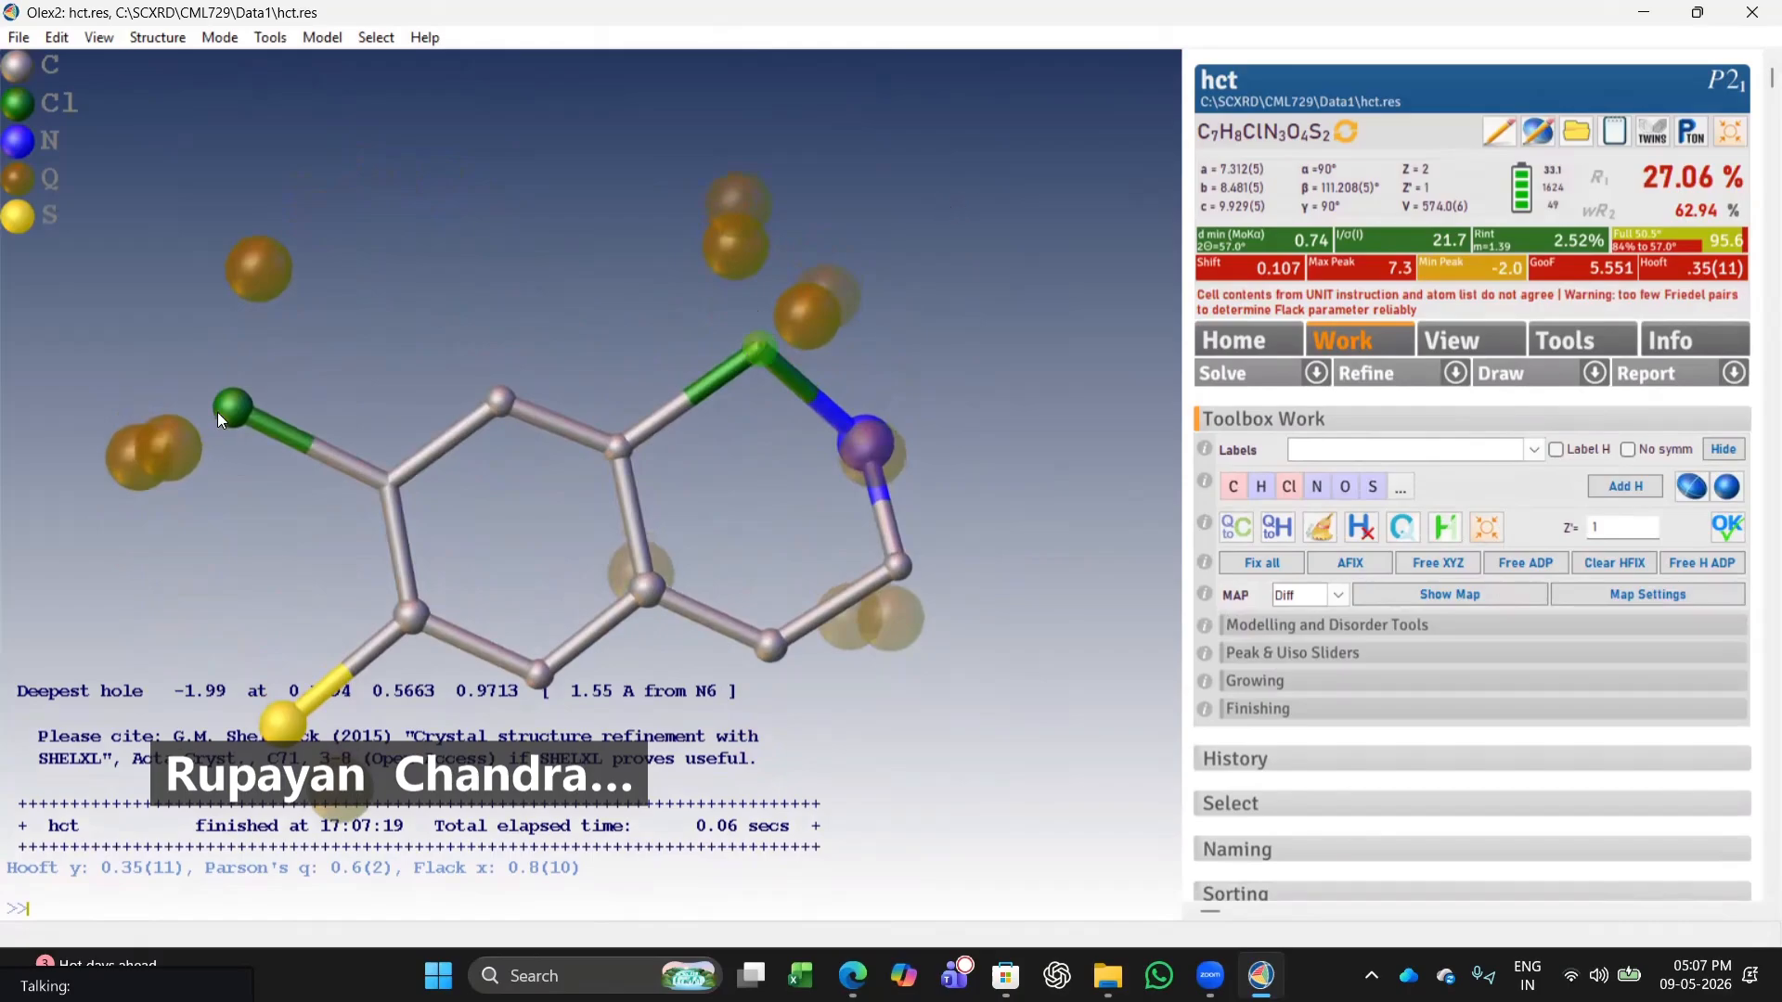
pyautogui.click(1373, 488)
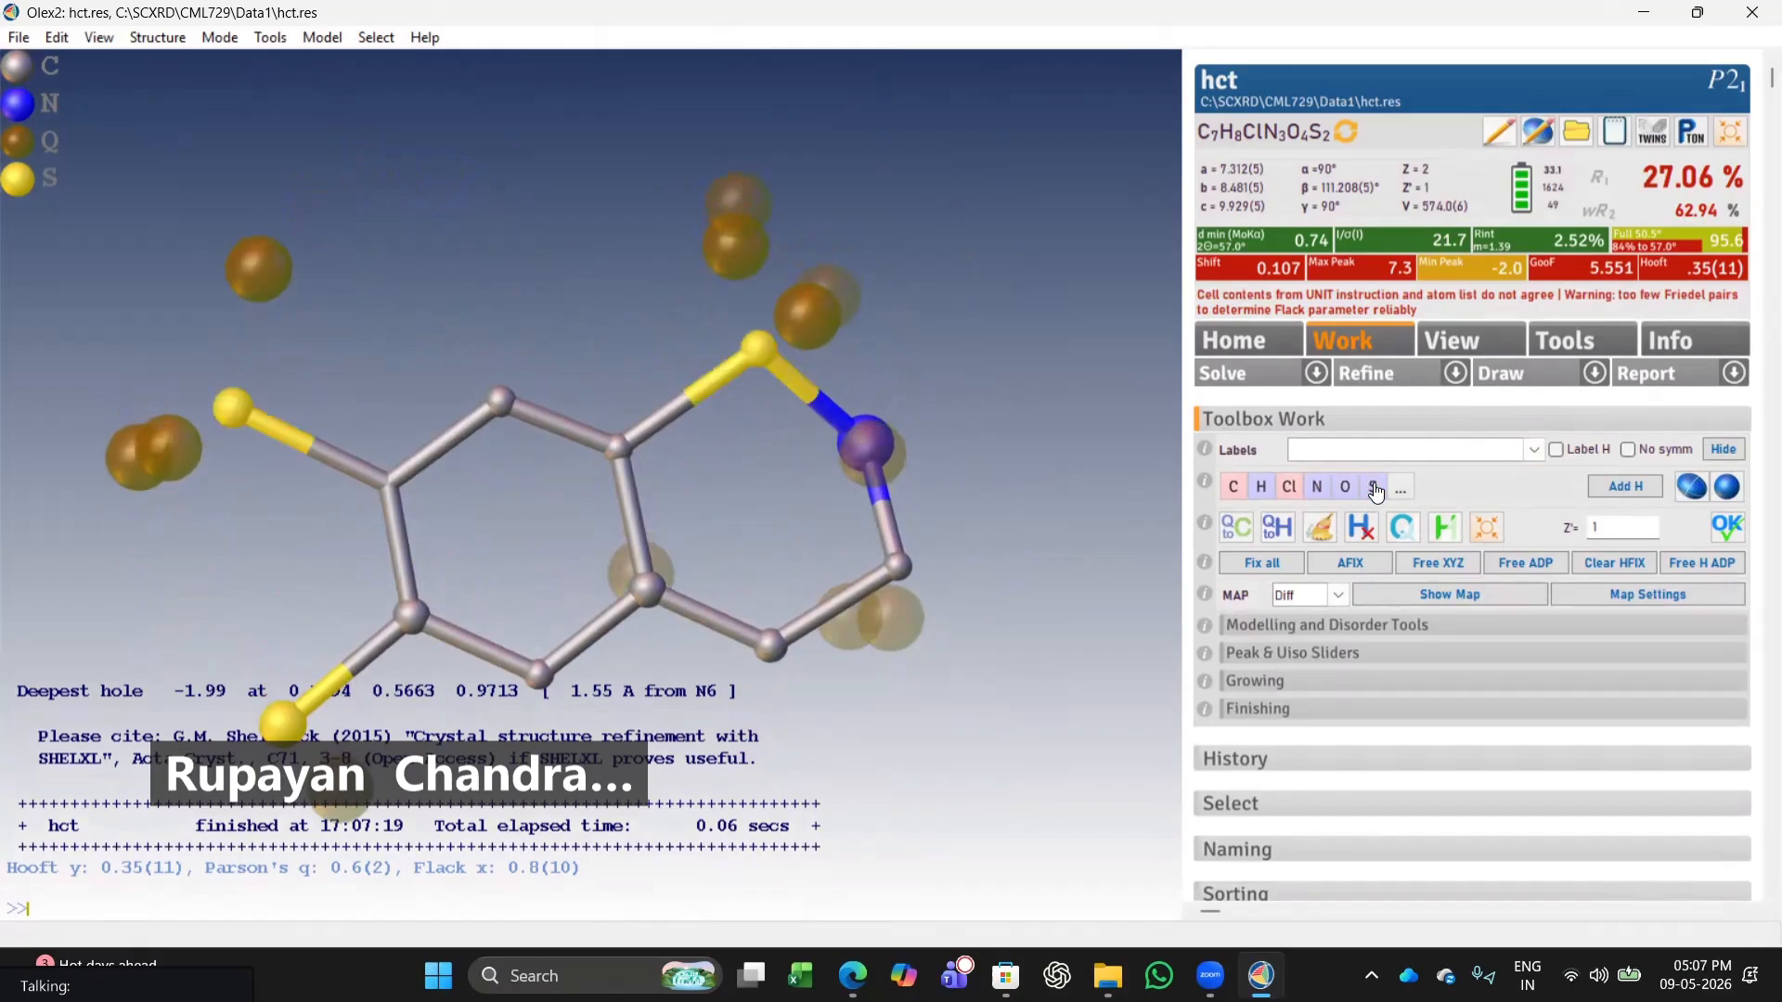
pyautogui.click(1377, 376)
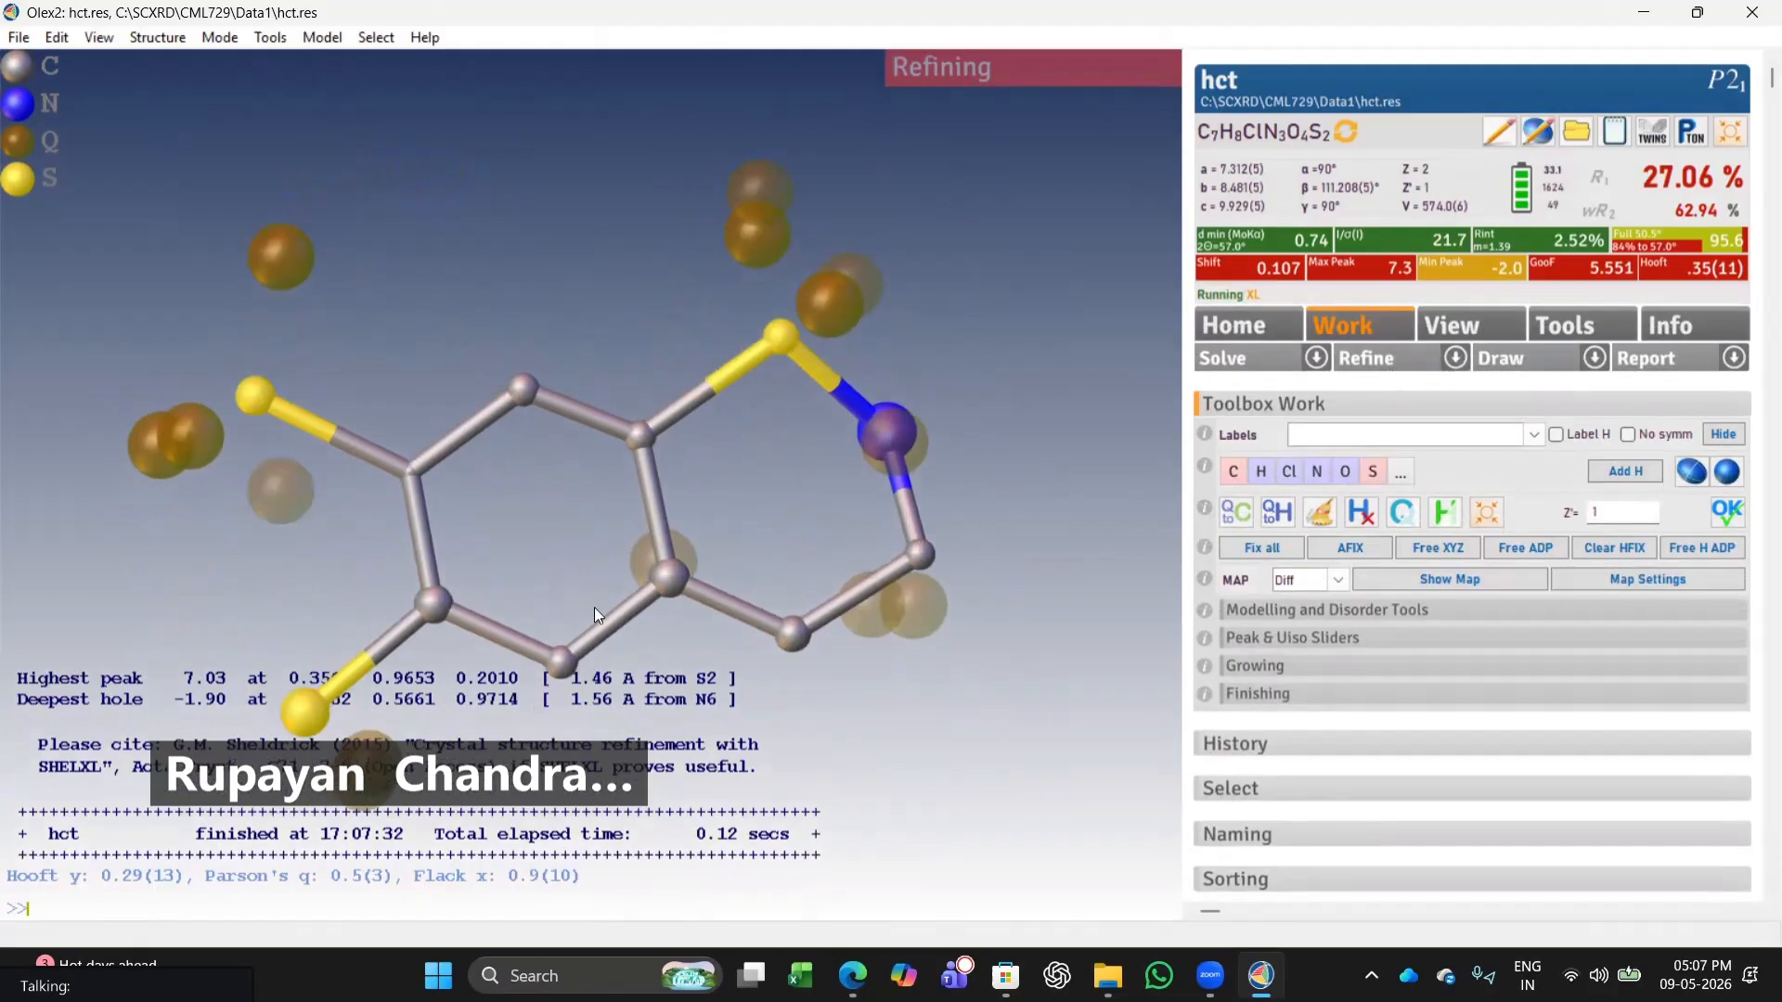
# Change the sulfur on the lower ring substituent back to chlorine and refine.
pyautogui.moveTo(536, 575); pyautogui.dragTo(912, 533)
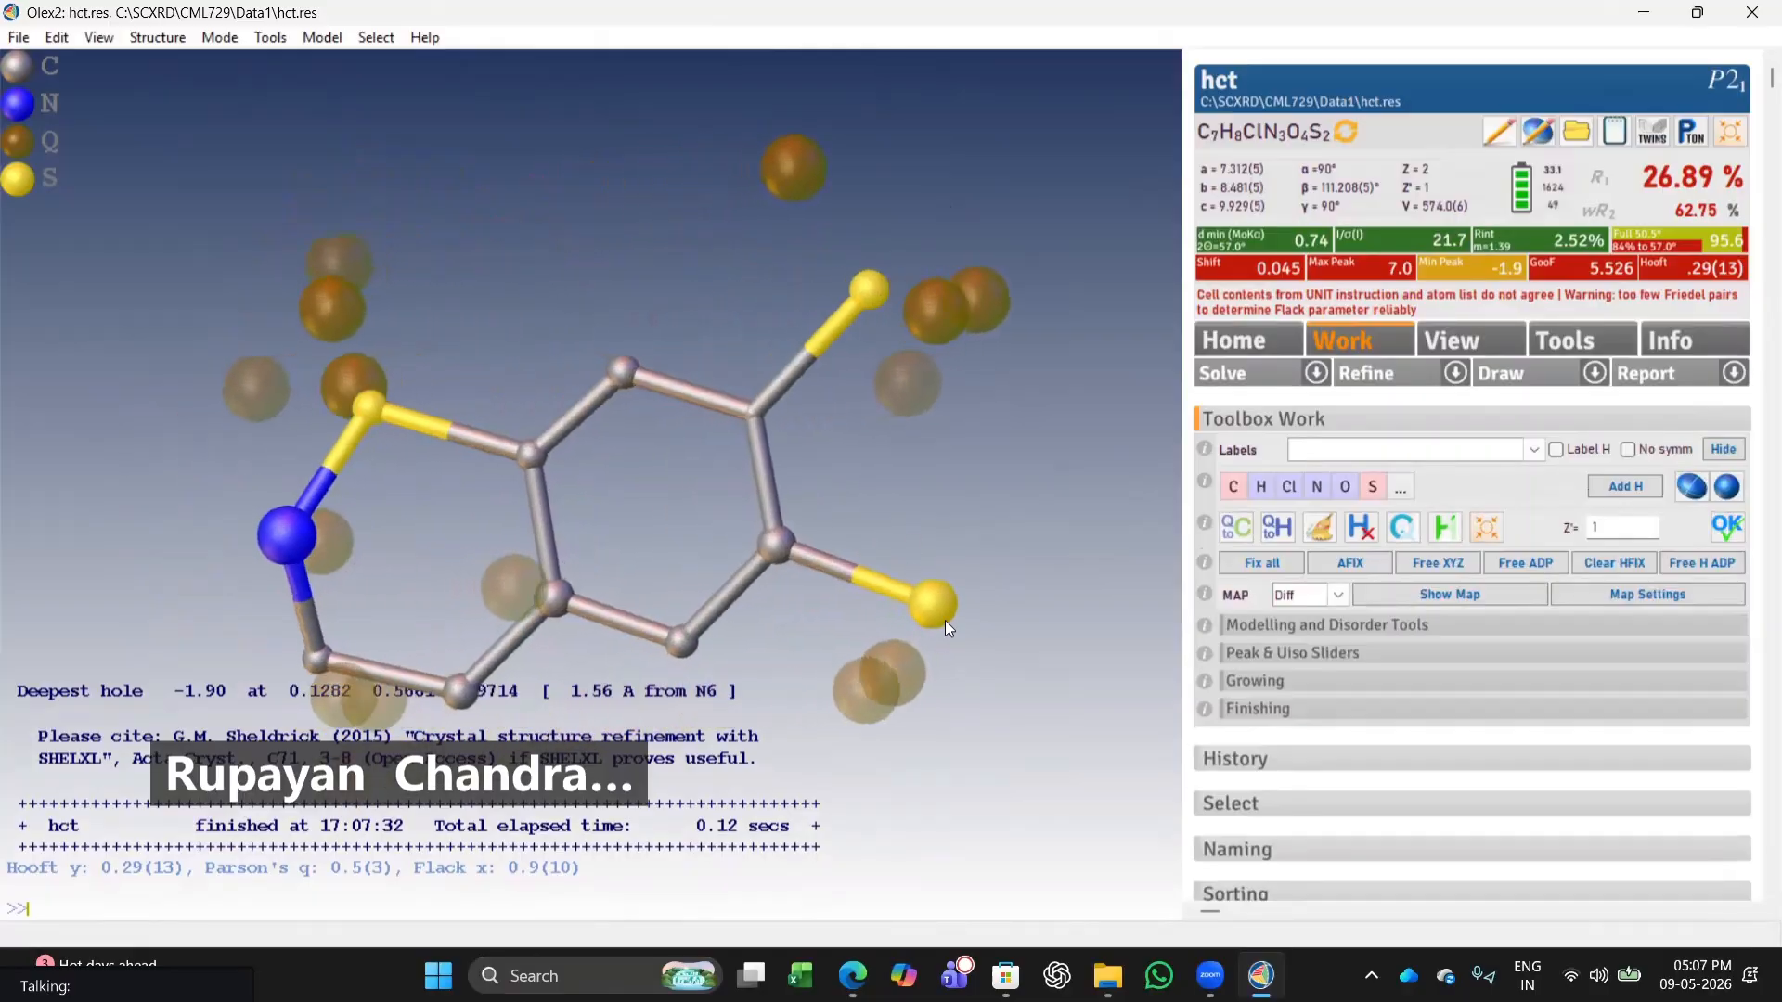
pyautogui.click(1300, 481)
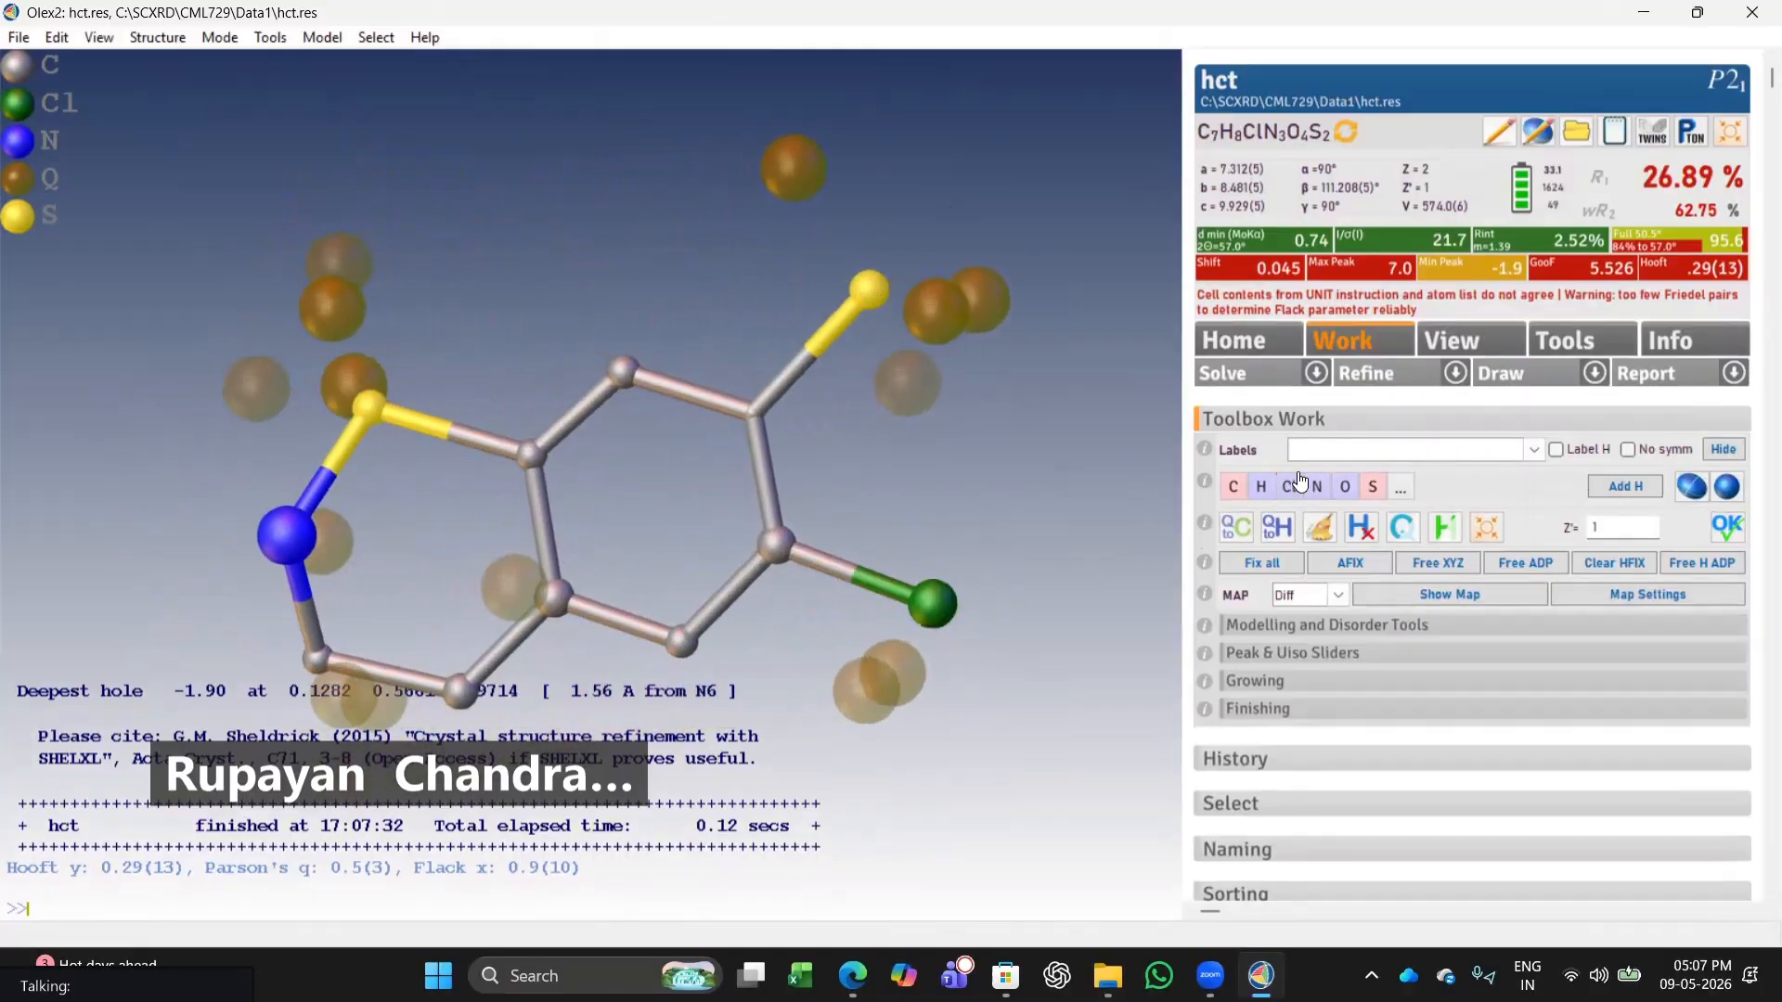
pyautogui.click(1386, 369)
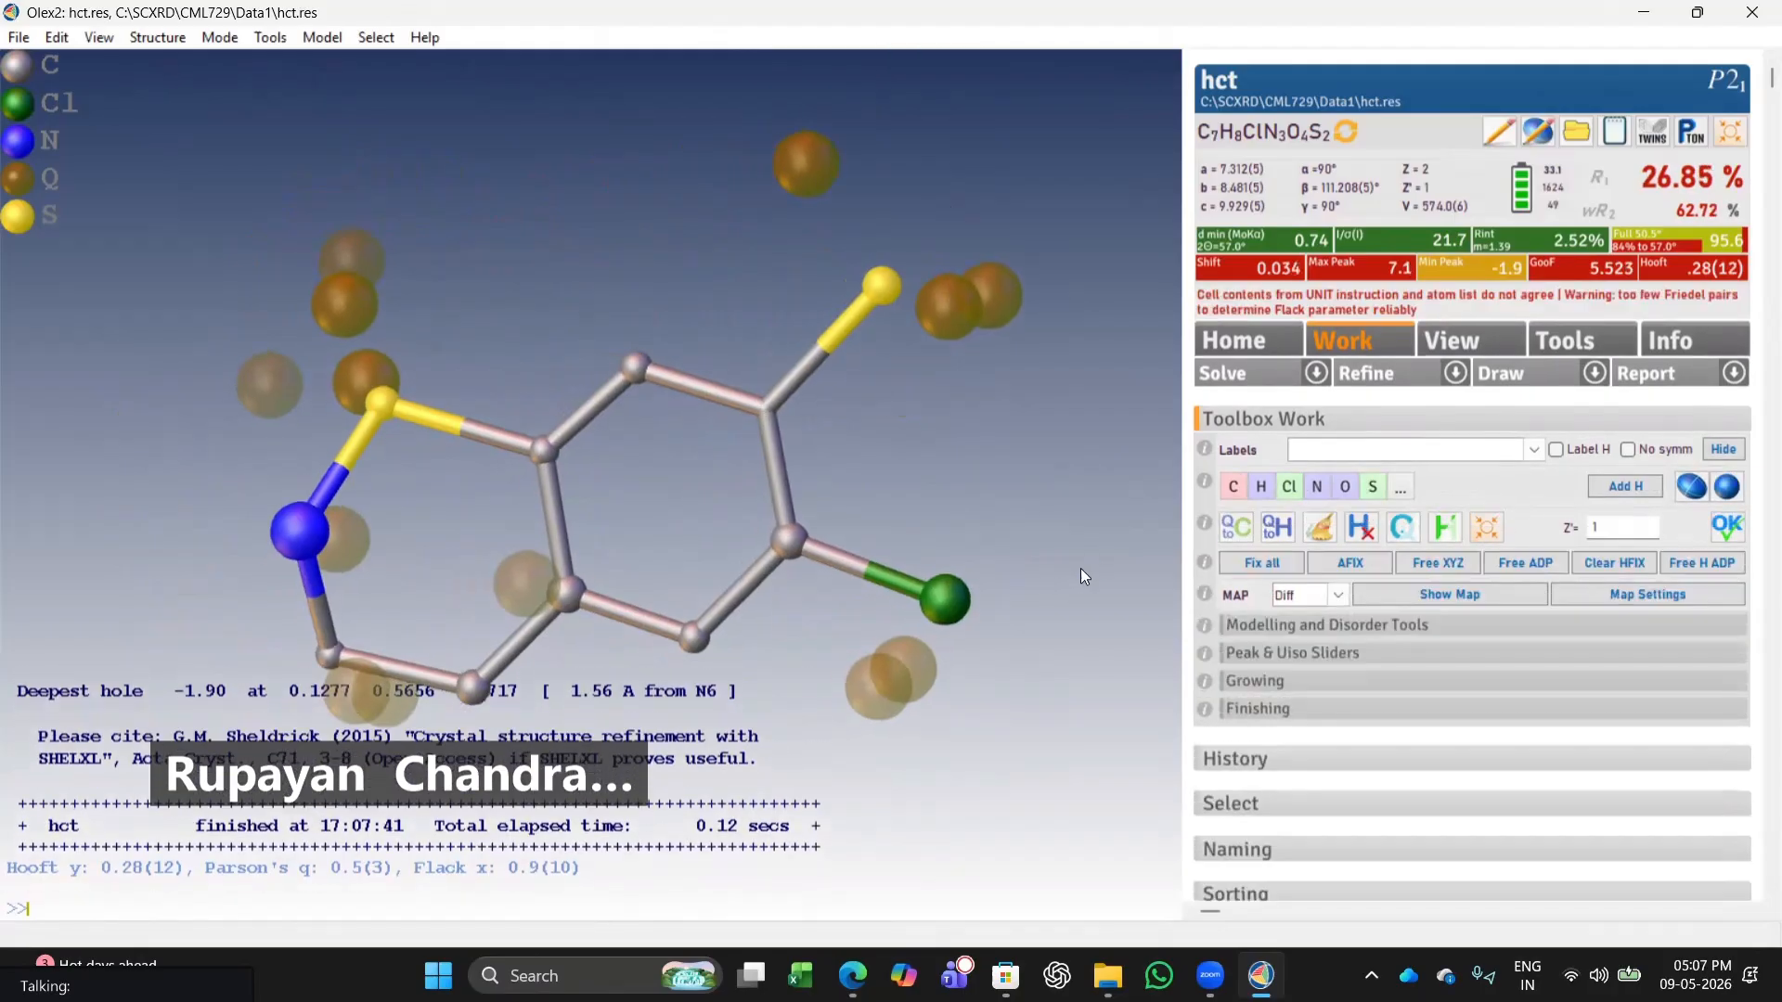
# Assign the four peaks around the two sulfur atoms as oxygen and refine.
pyautogui.moveTo(1075, 568); pyautogui.dragTo(696, 639)
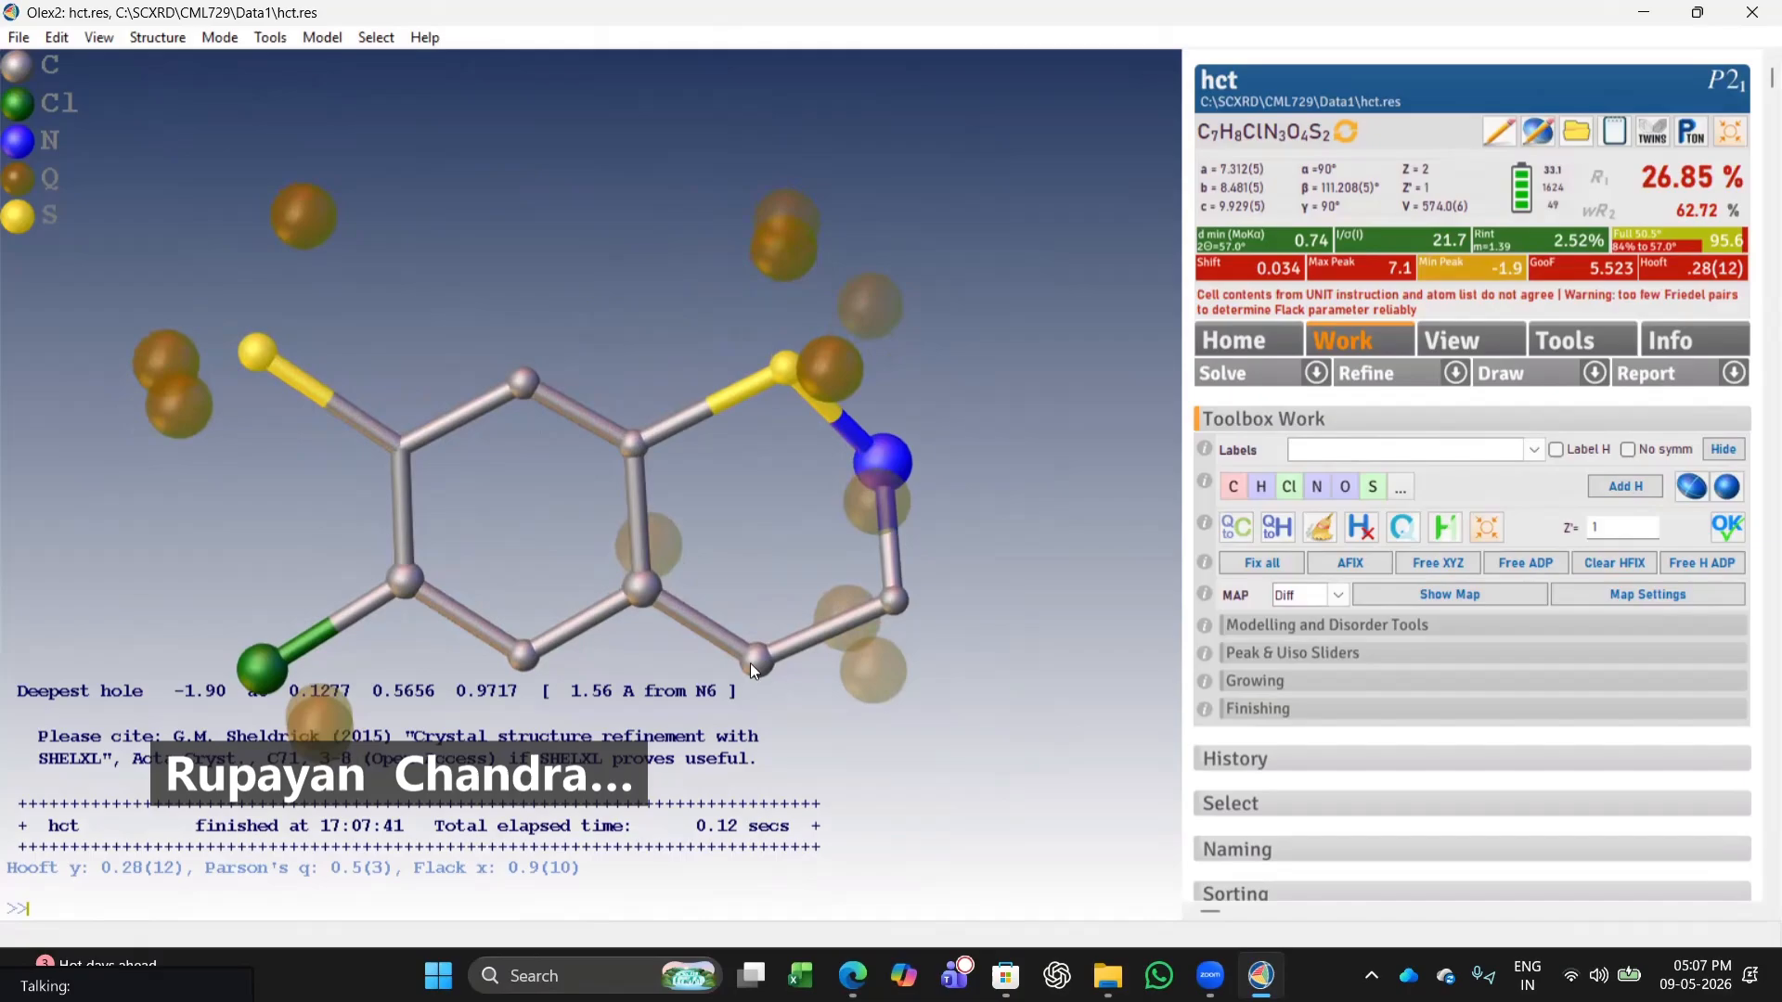
pyautogui.moveTo(751, 664)
pyautogui.moveTo(418, 535); pyautogui.dragTo(578, 534)
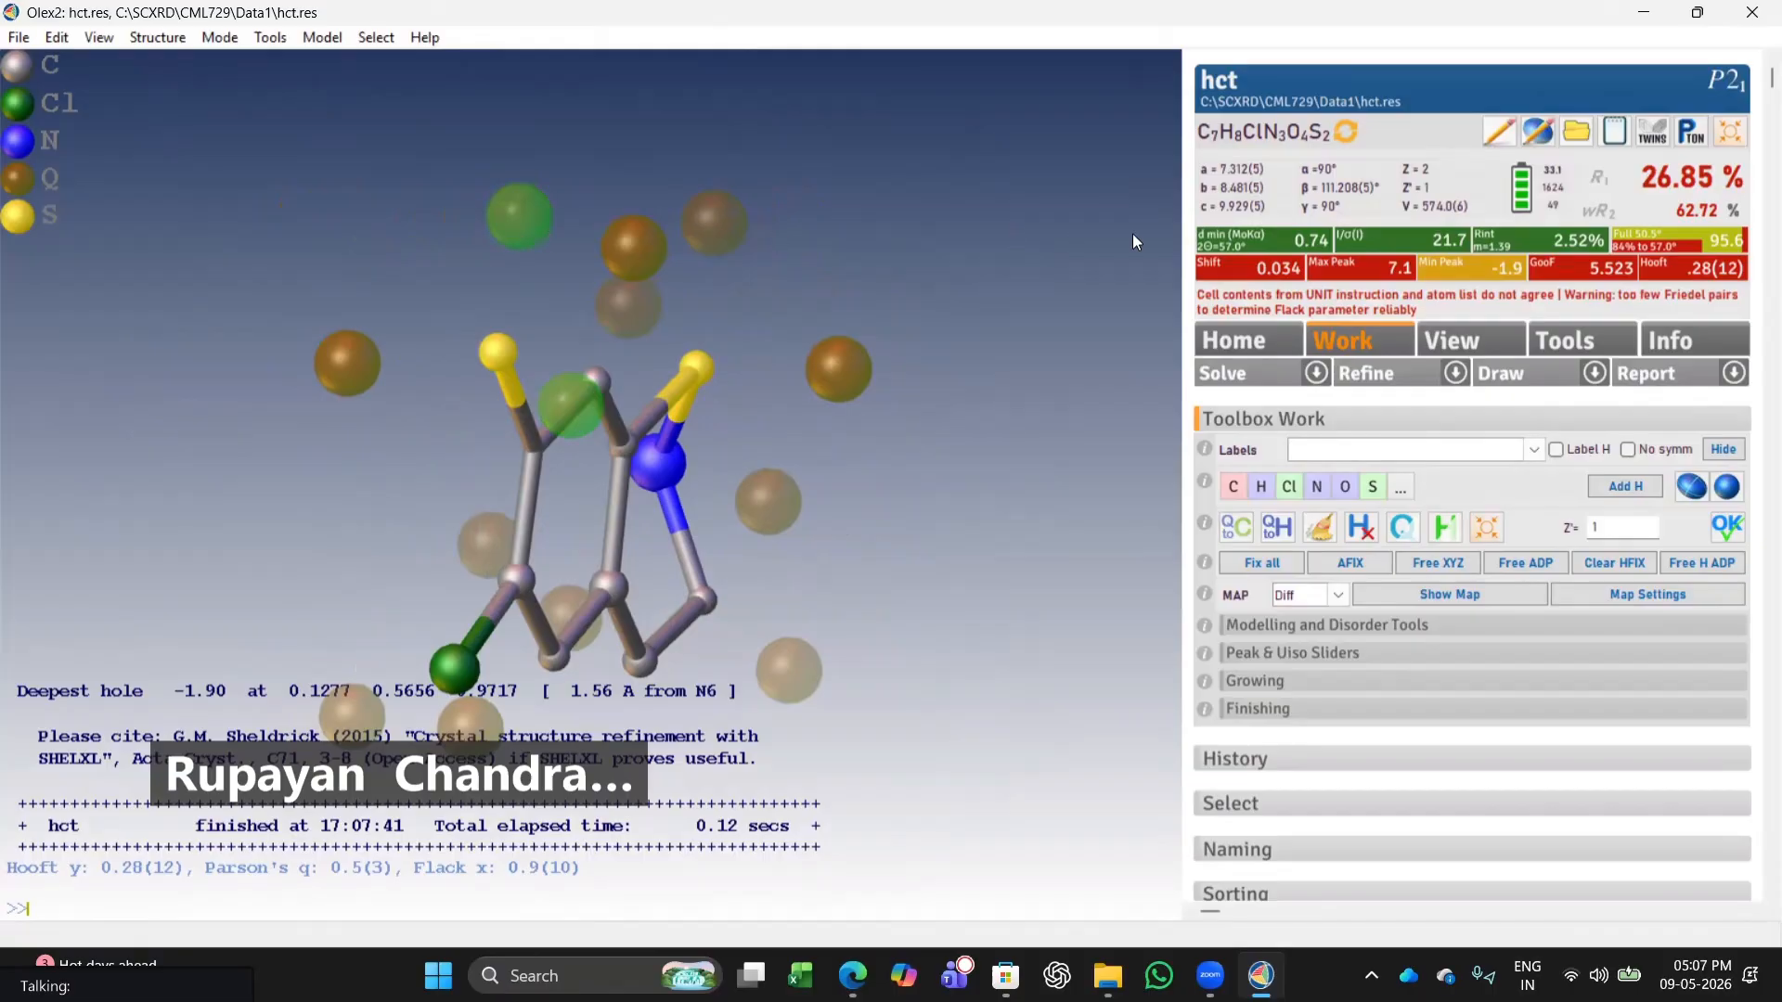
pyautogui.moveTo(784, 410); pyautogui.dragTo(551, 443)
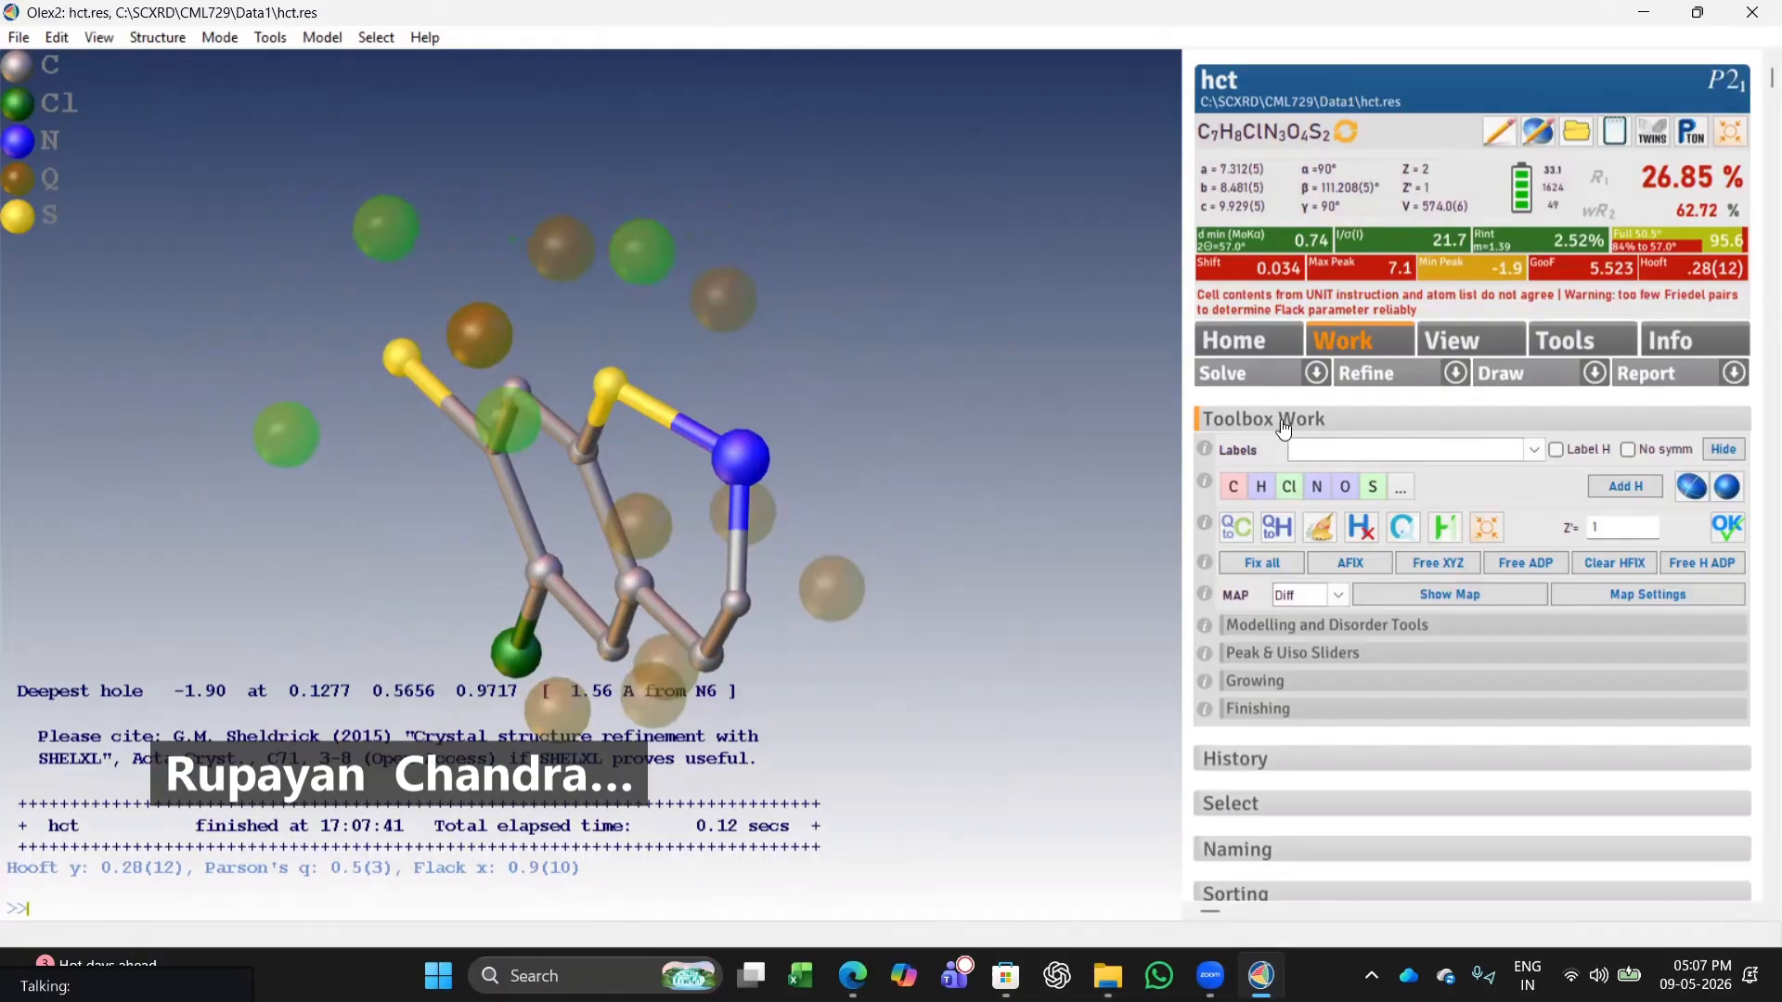
pyautogui.click(1343, 488)
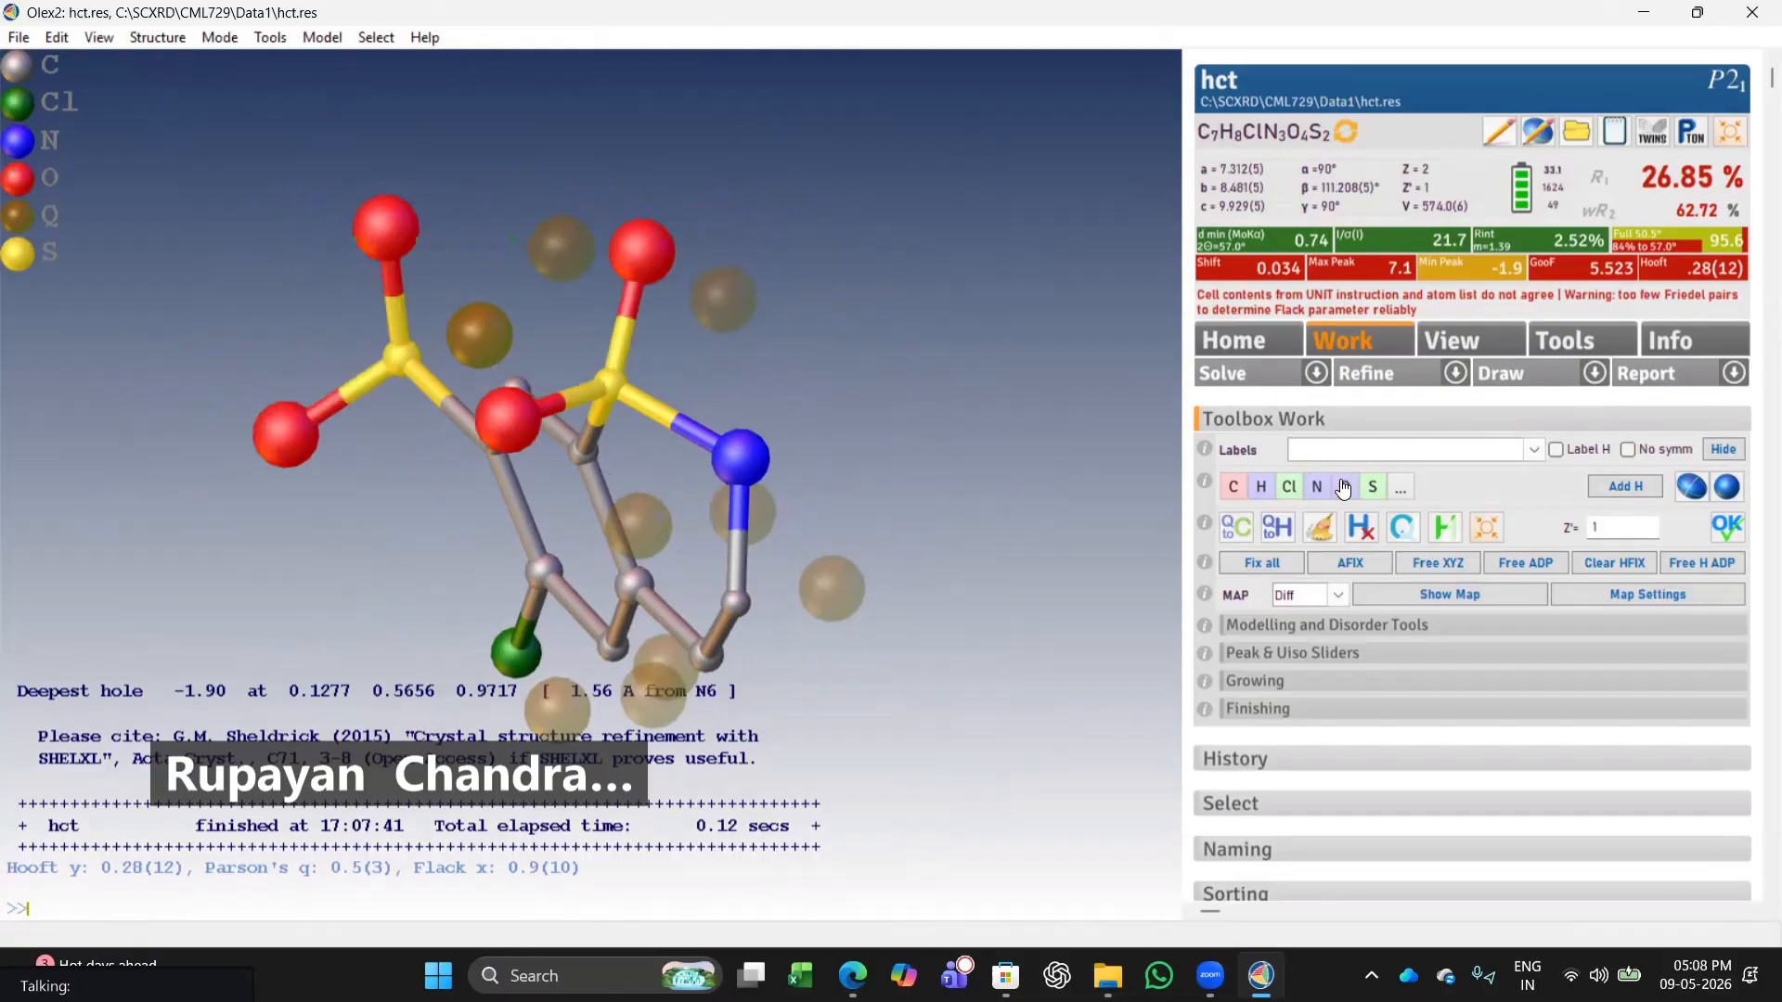
pyautogui.click(1366, 373)
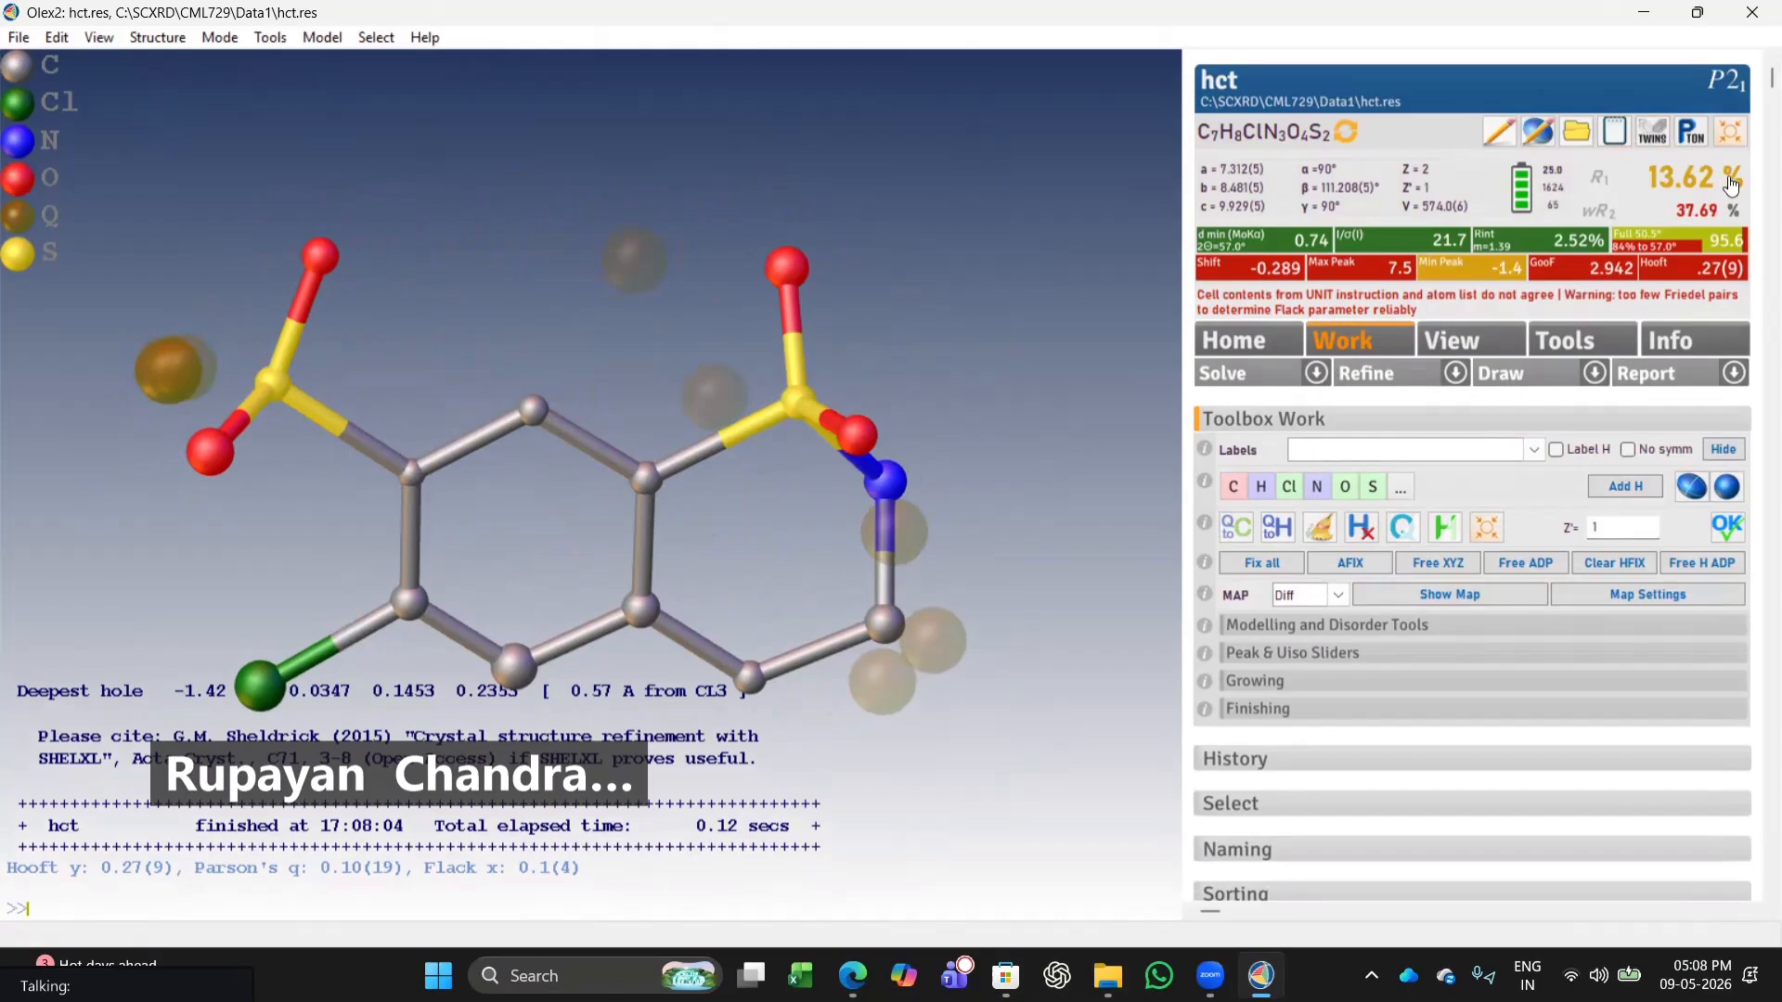
# Assign the peak attached to the outer sulfur as nitrogen and refine.
pyautogui.moveTo(514, 502); pyautogui.dragTo(449, 523)
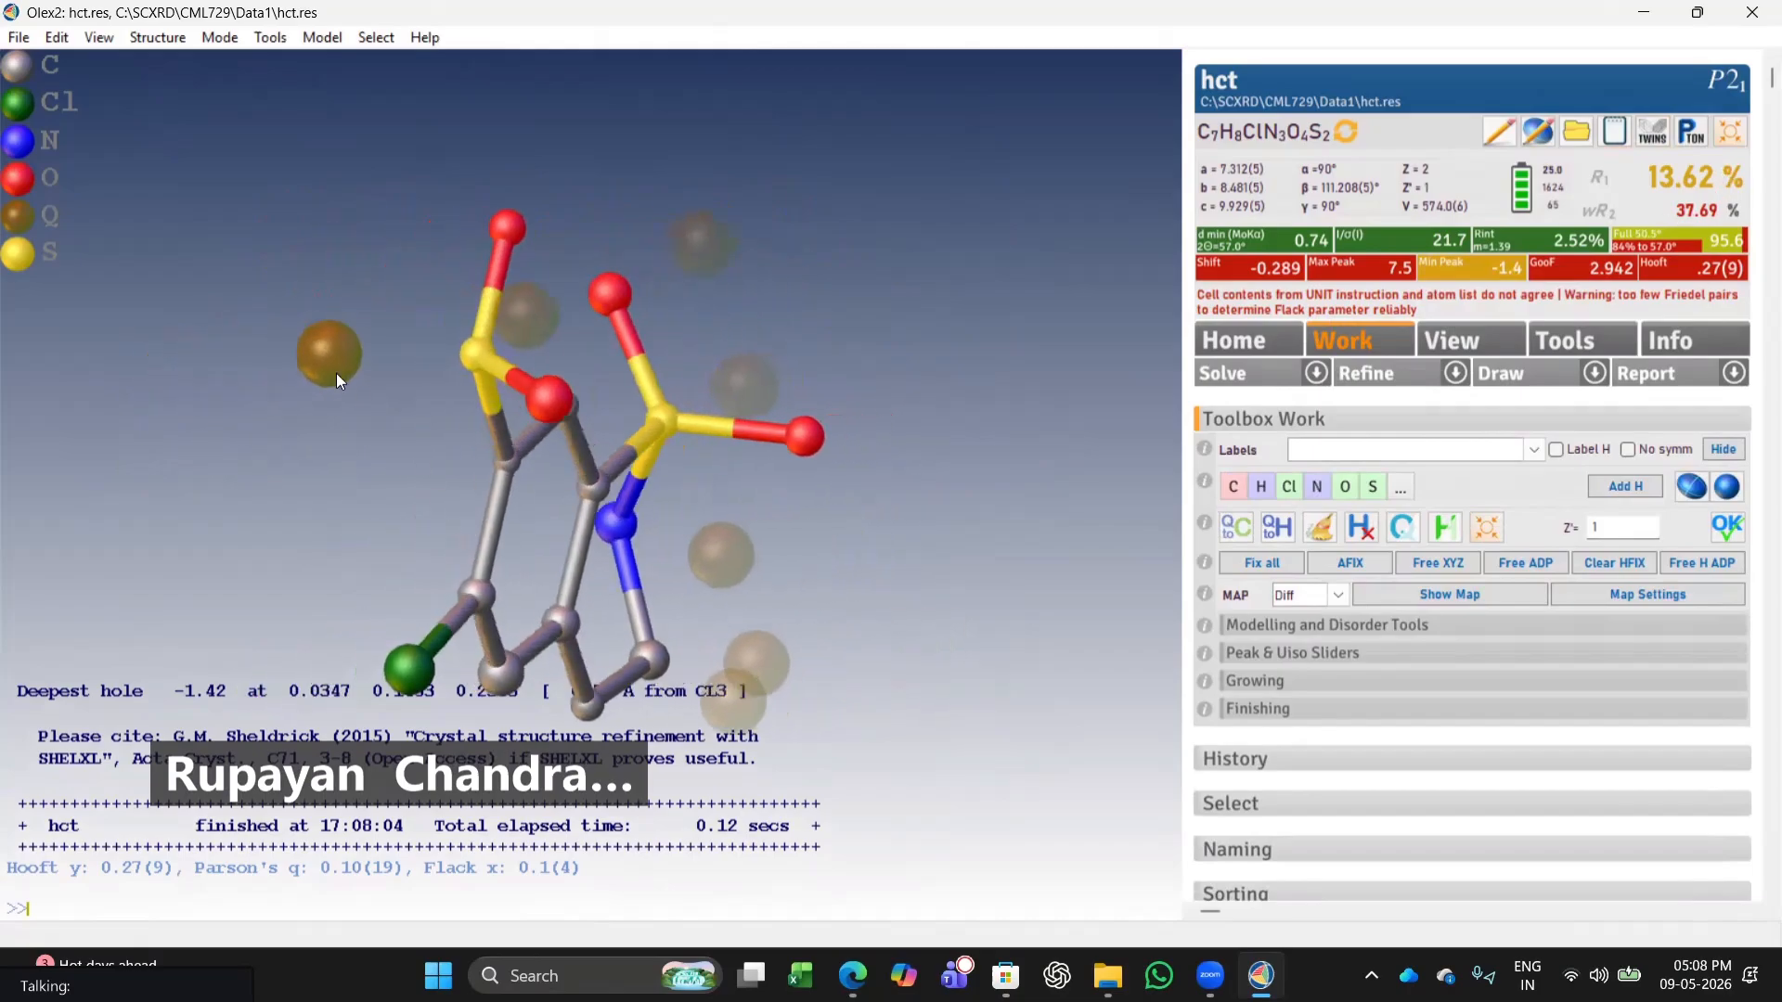
pyautogui.click(1317, 486)
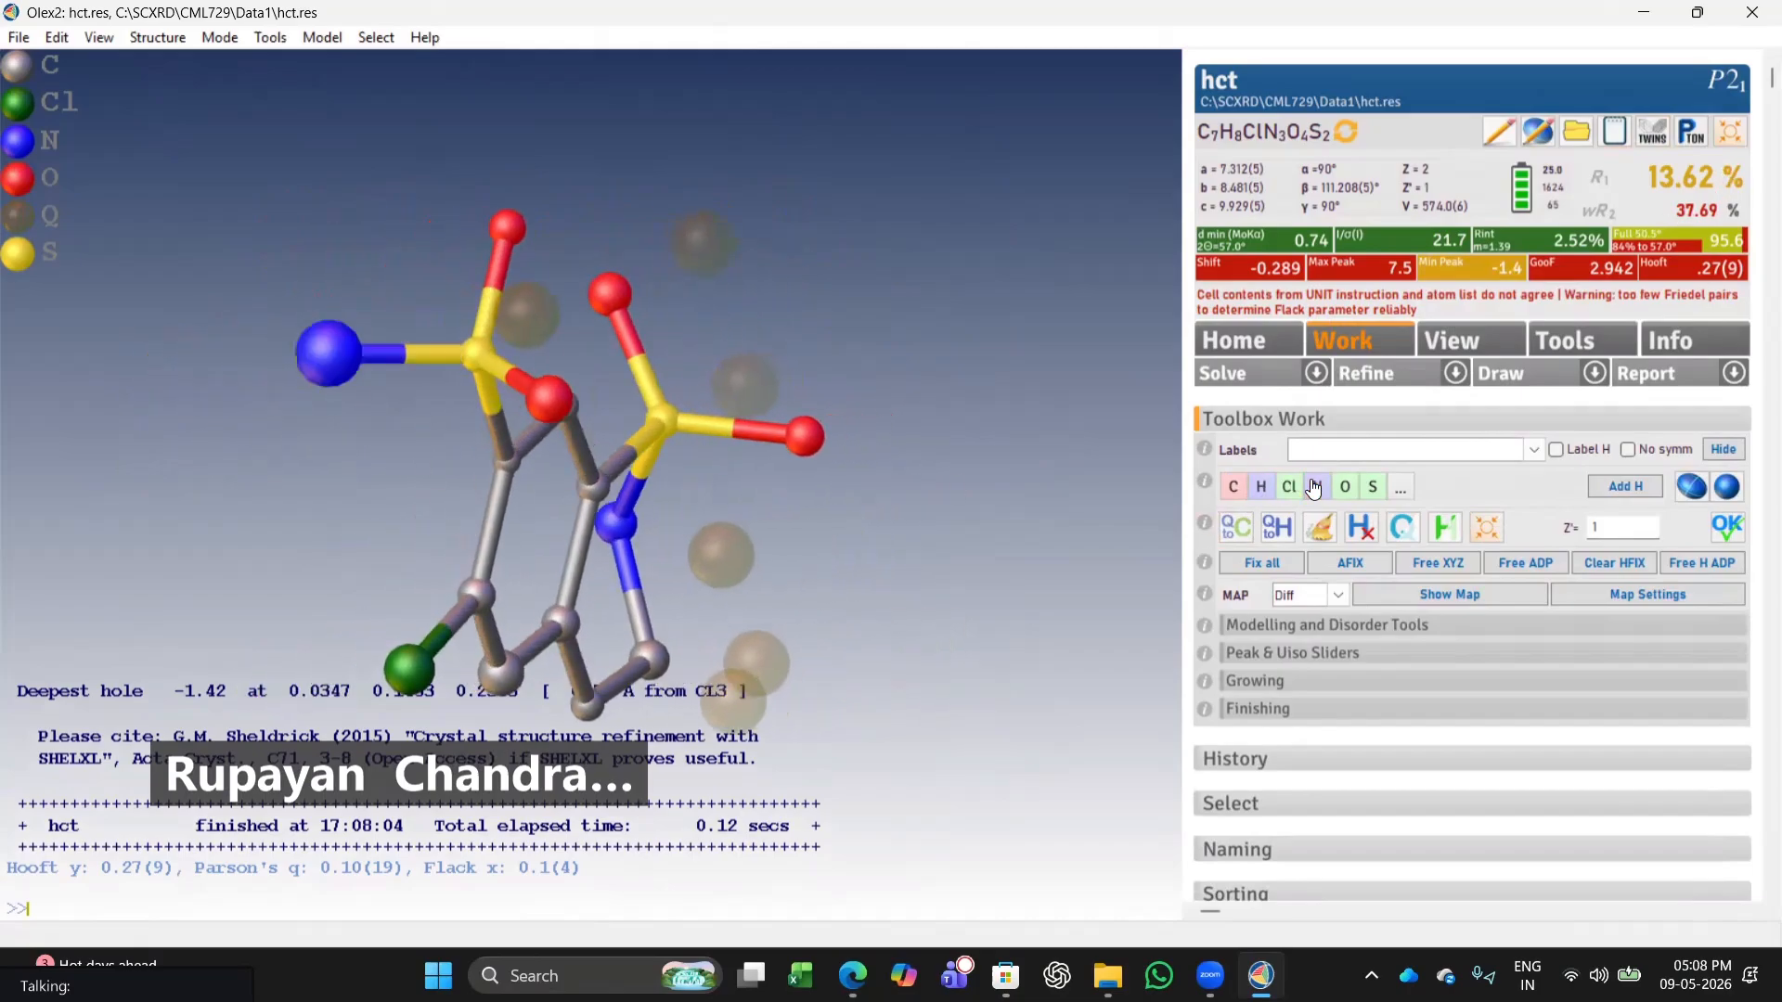
pyautogui.moveTo(980, 497); pyautogui.dragTo(798, 462)
pyautogui.click(1395, 380)
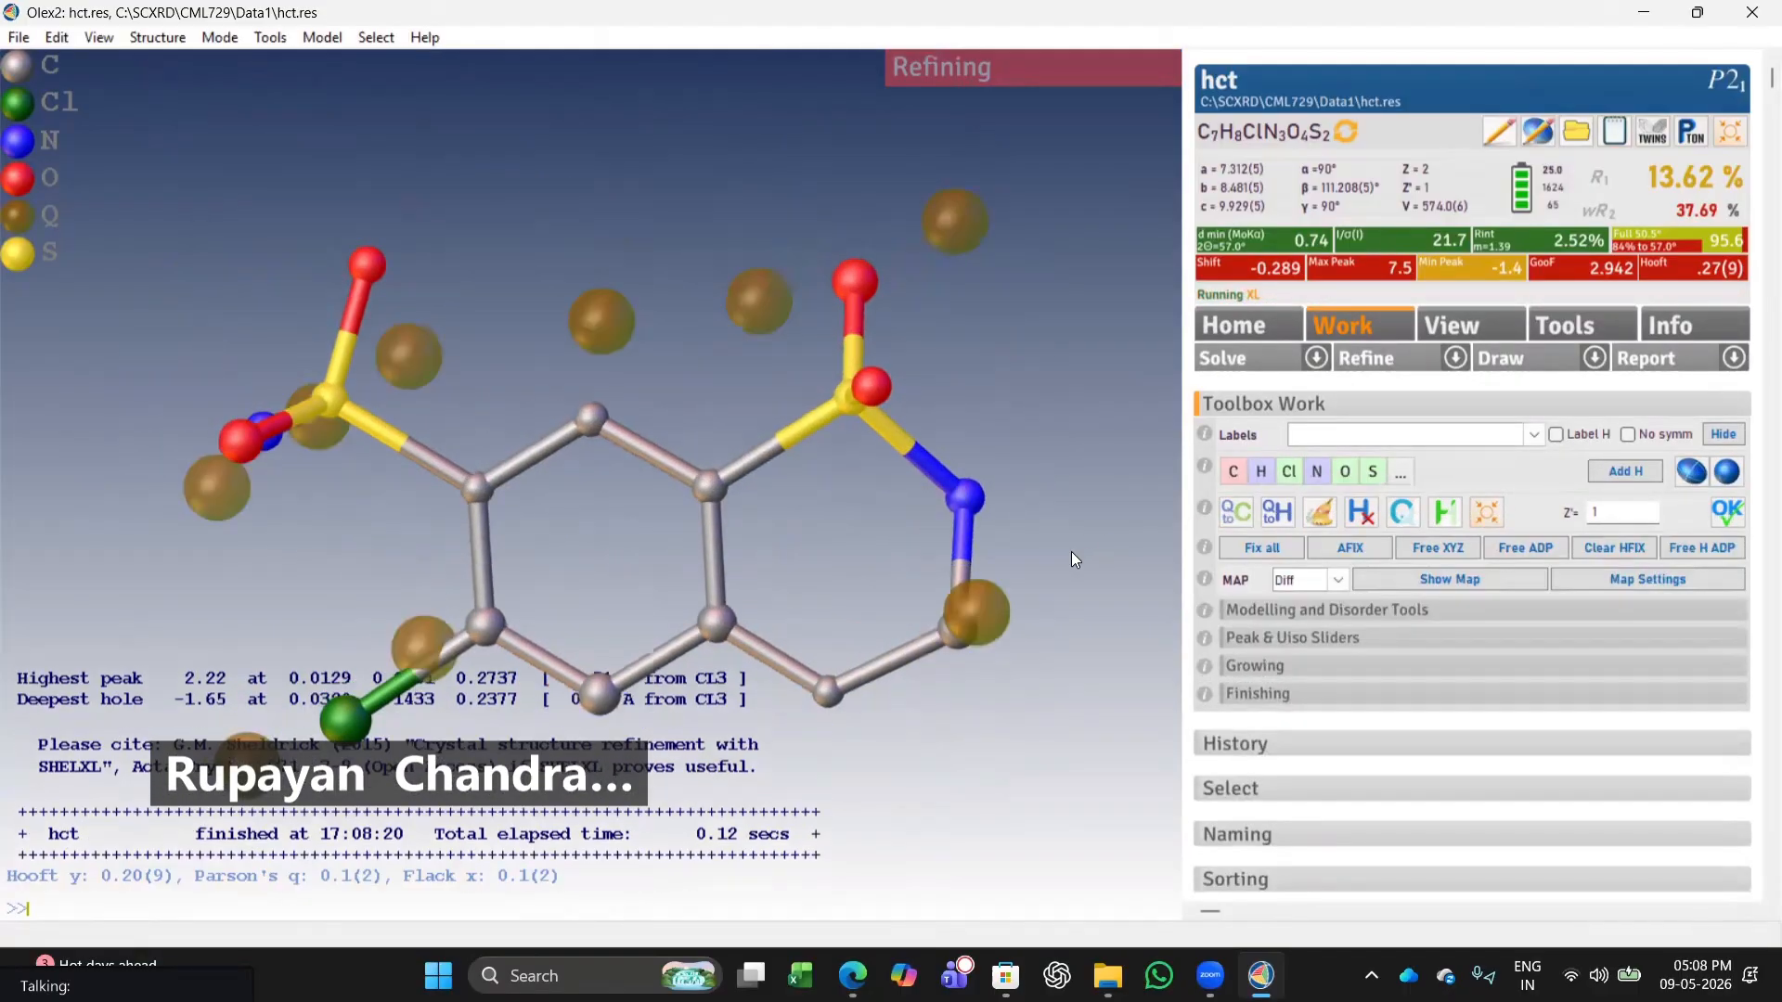
# Change the carbon between the ring and the chain into nitrogen and refine.
pyautogui.moveTo(1053, 399); pyautogui.dragTo(312, 433)
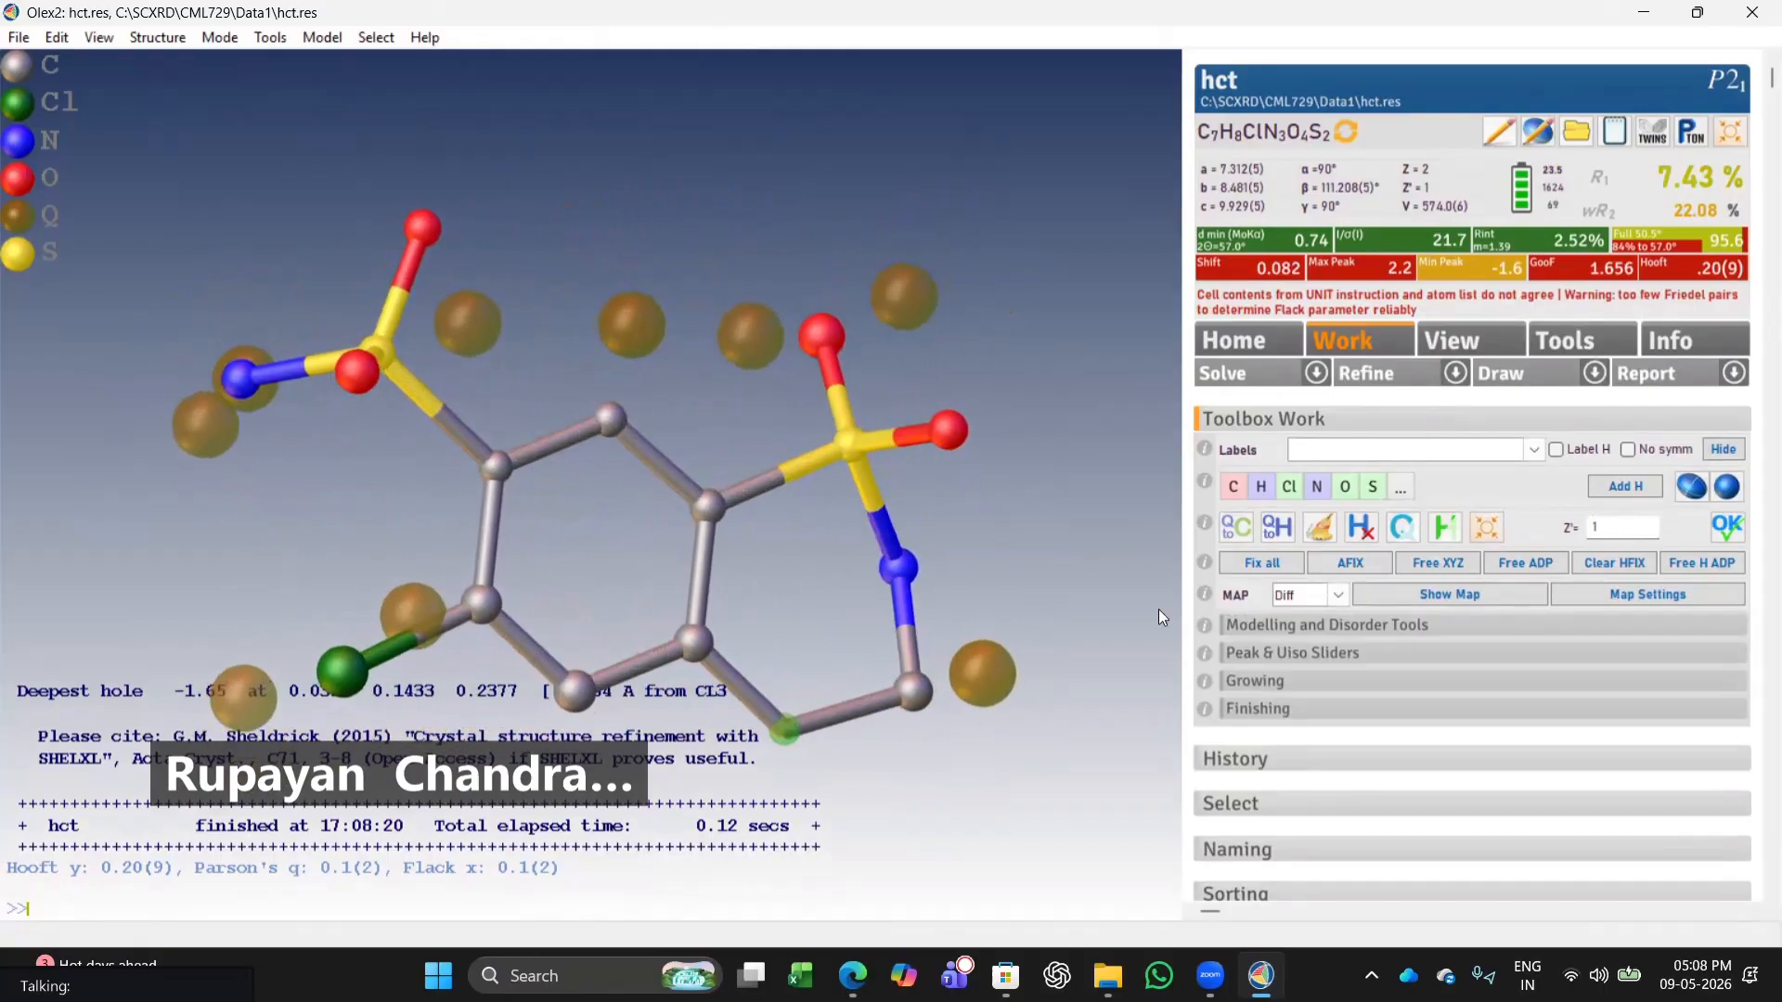
pyautogui.click(1322, 493)
pyautogui.click(1366, 373)
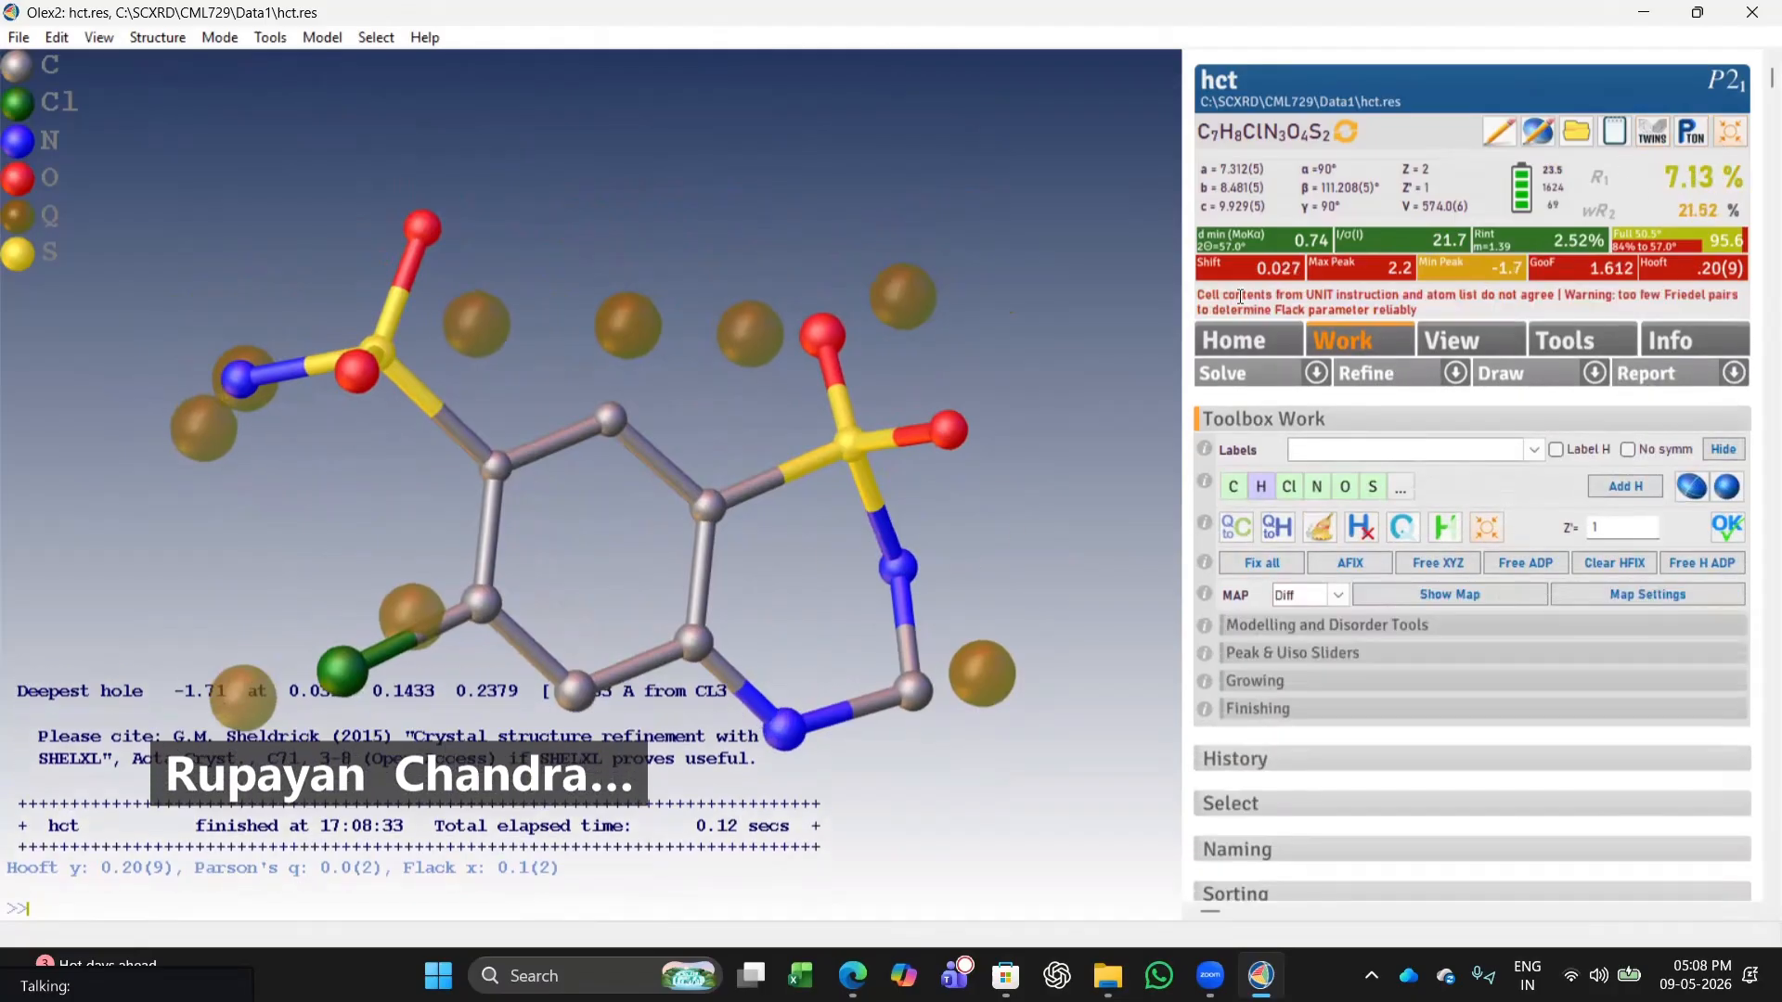
# Hide the remaining residual peaks and add hydrogen atoms to the structure.
pyautogui.moveTo(1073, 611); pyautogui.dragTo(517, 540)
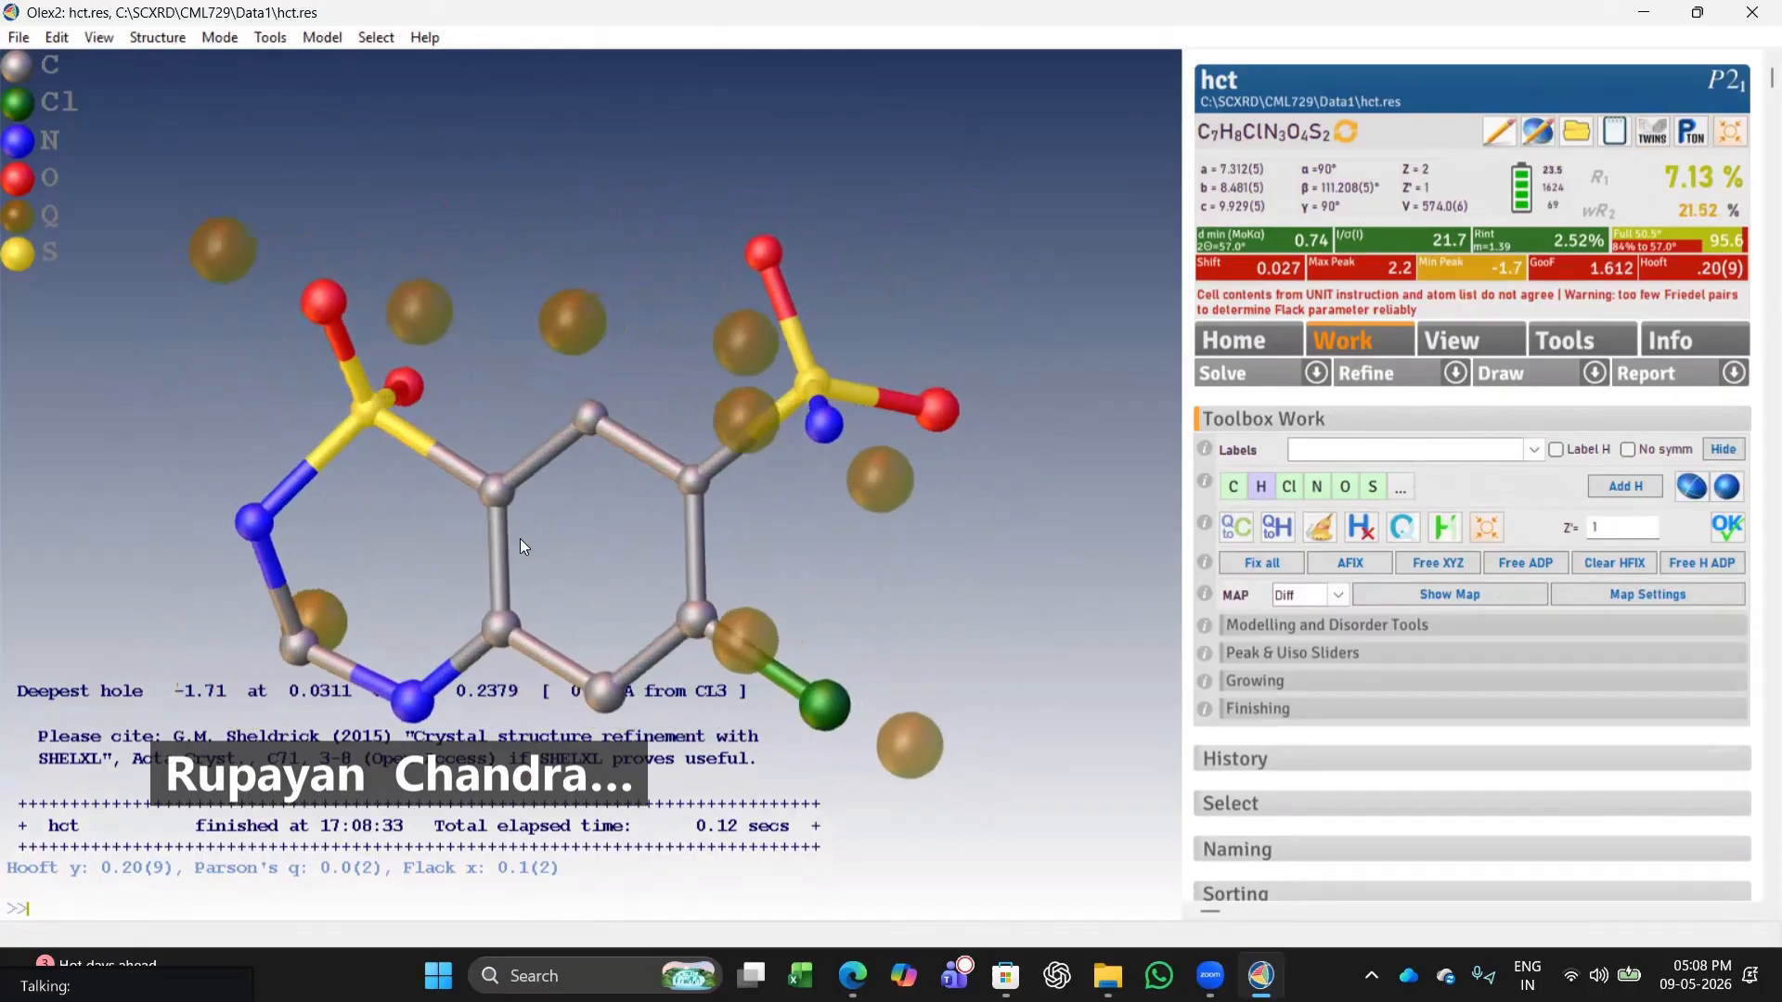
pyautogui.moveTo(756, 440); pyautogui.dragTo(984, 517)
pyautogui.scroll(-9, 982, 511)
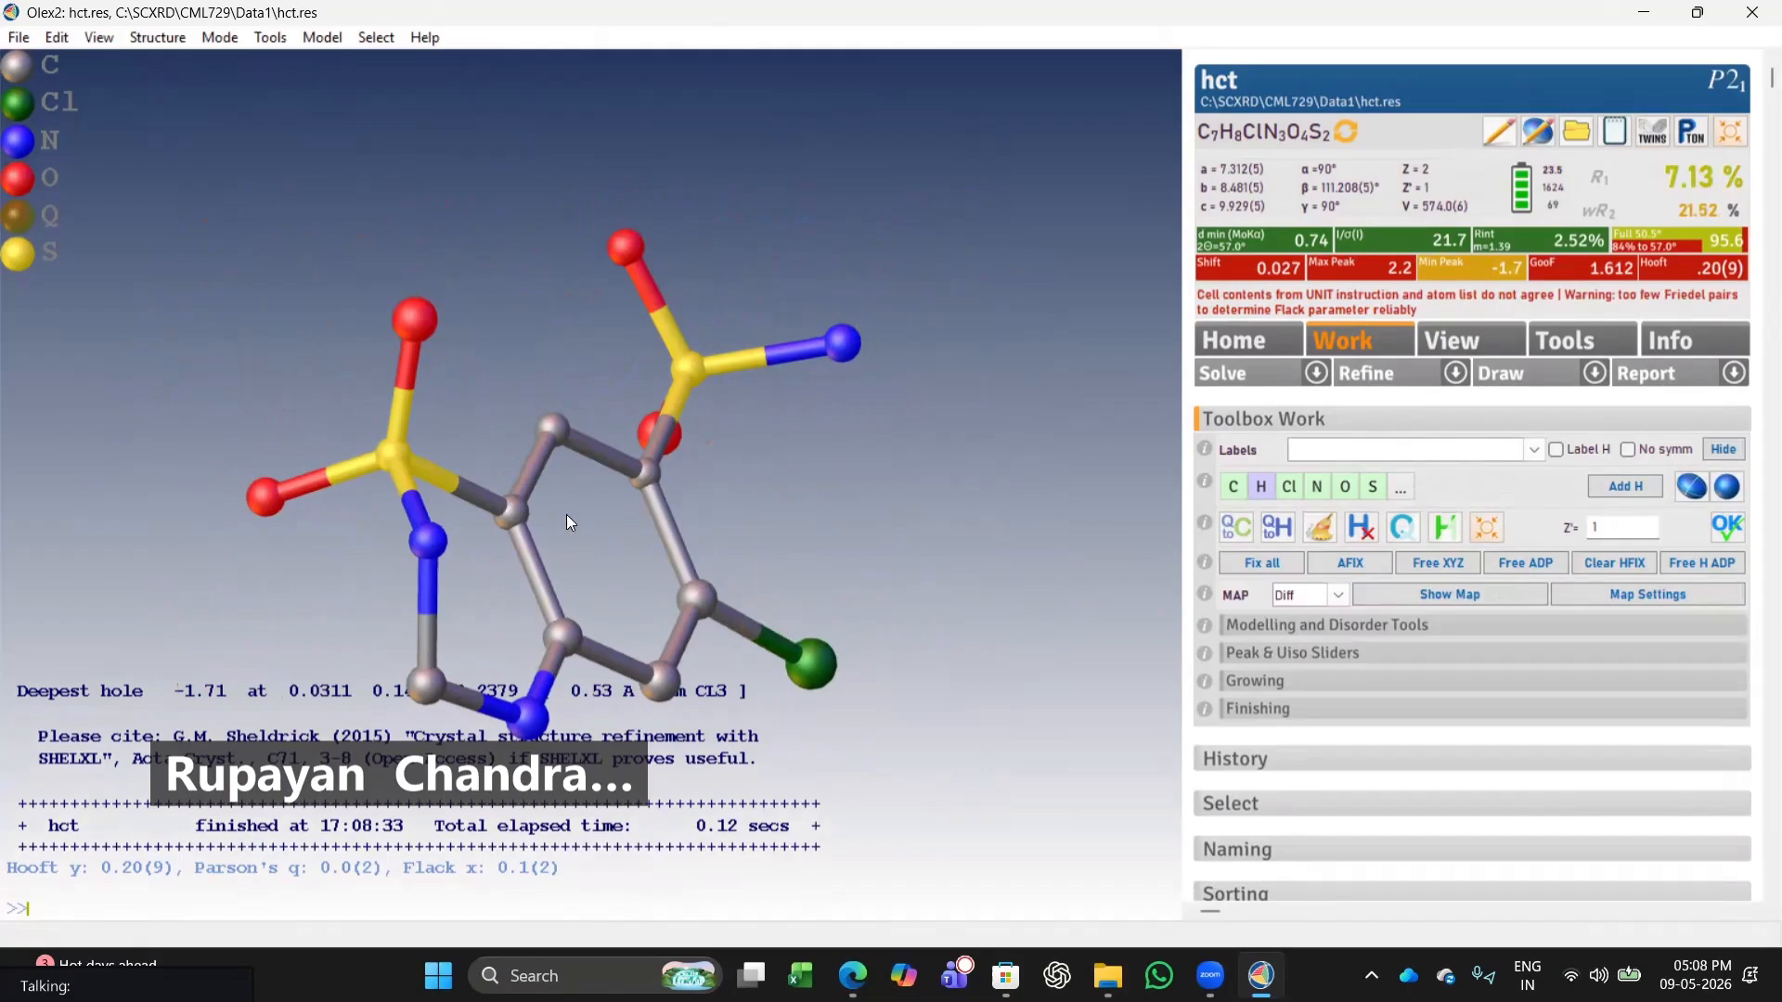
pyautogui.moveTo(569, 522); pyautogui.dragTo(602, 350)
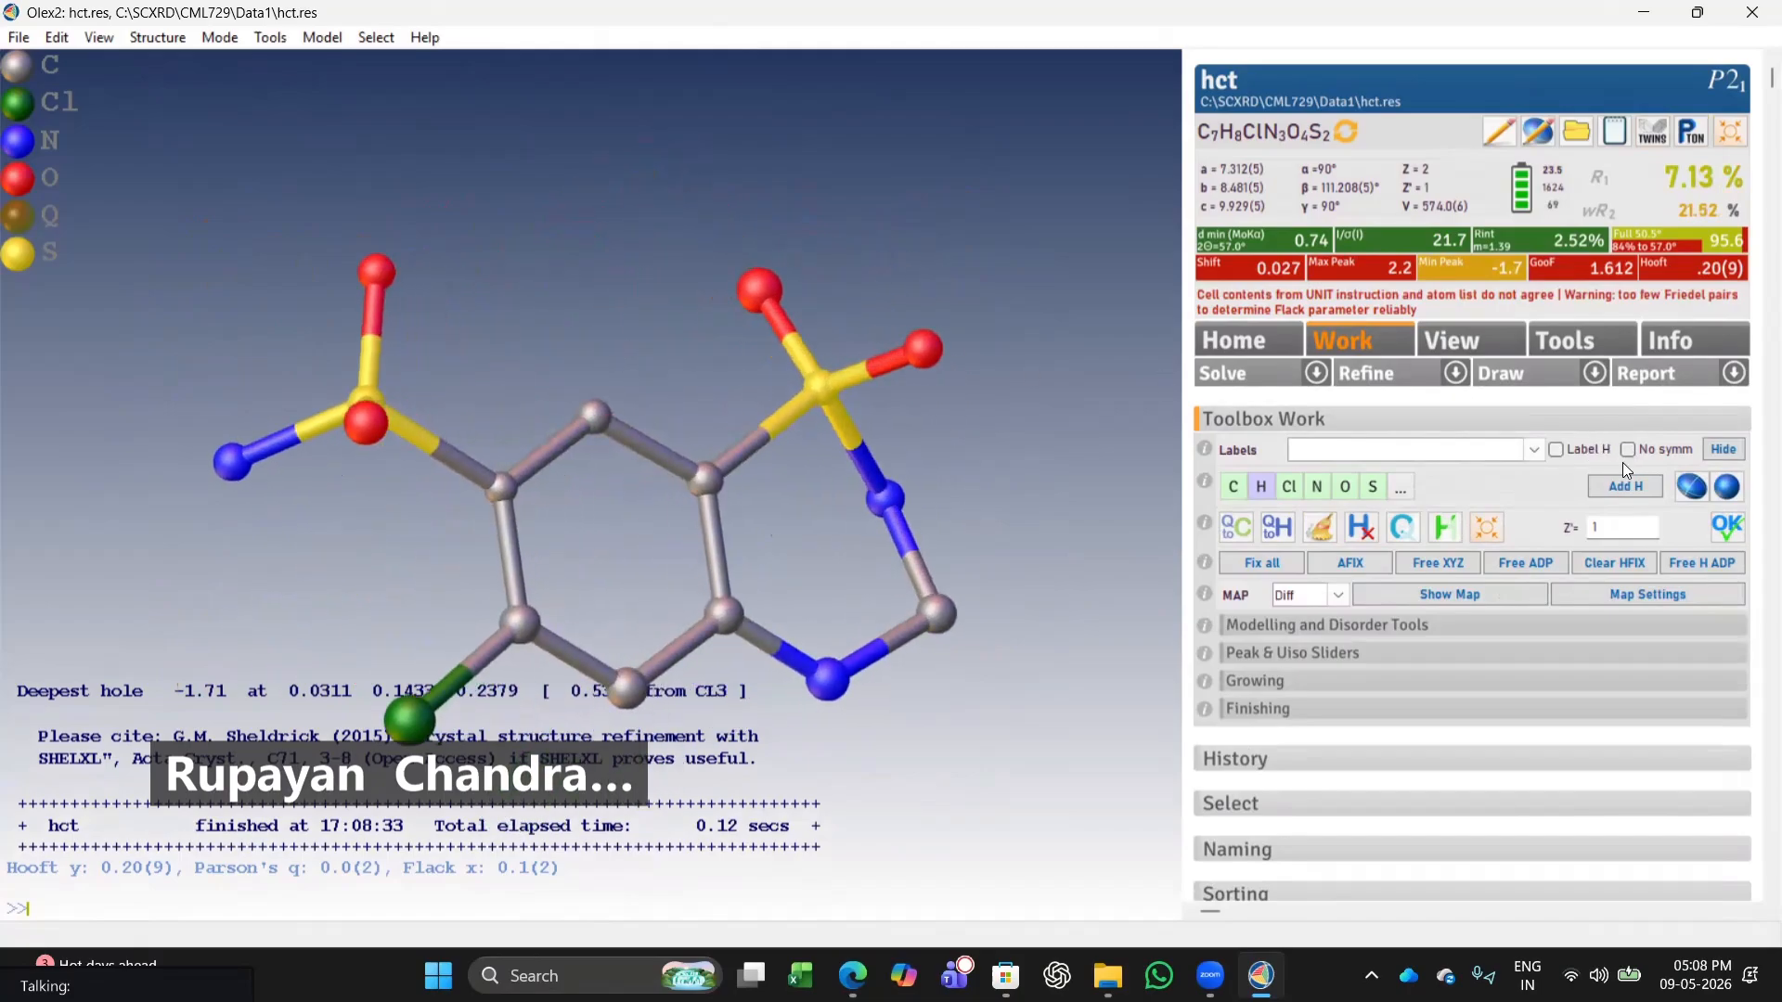
pyautogui.click(1622, 488)
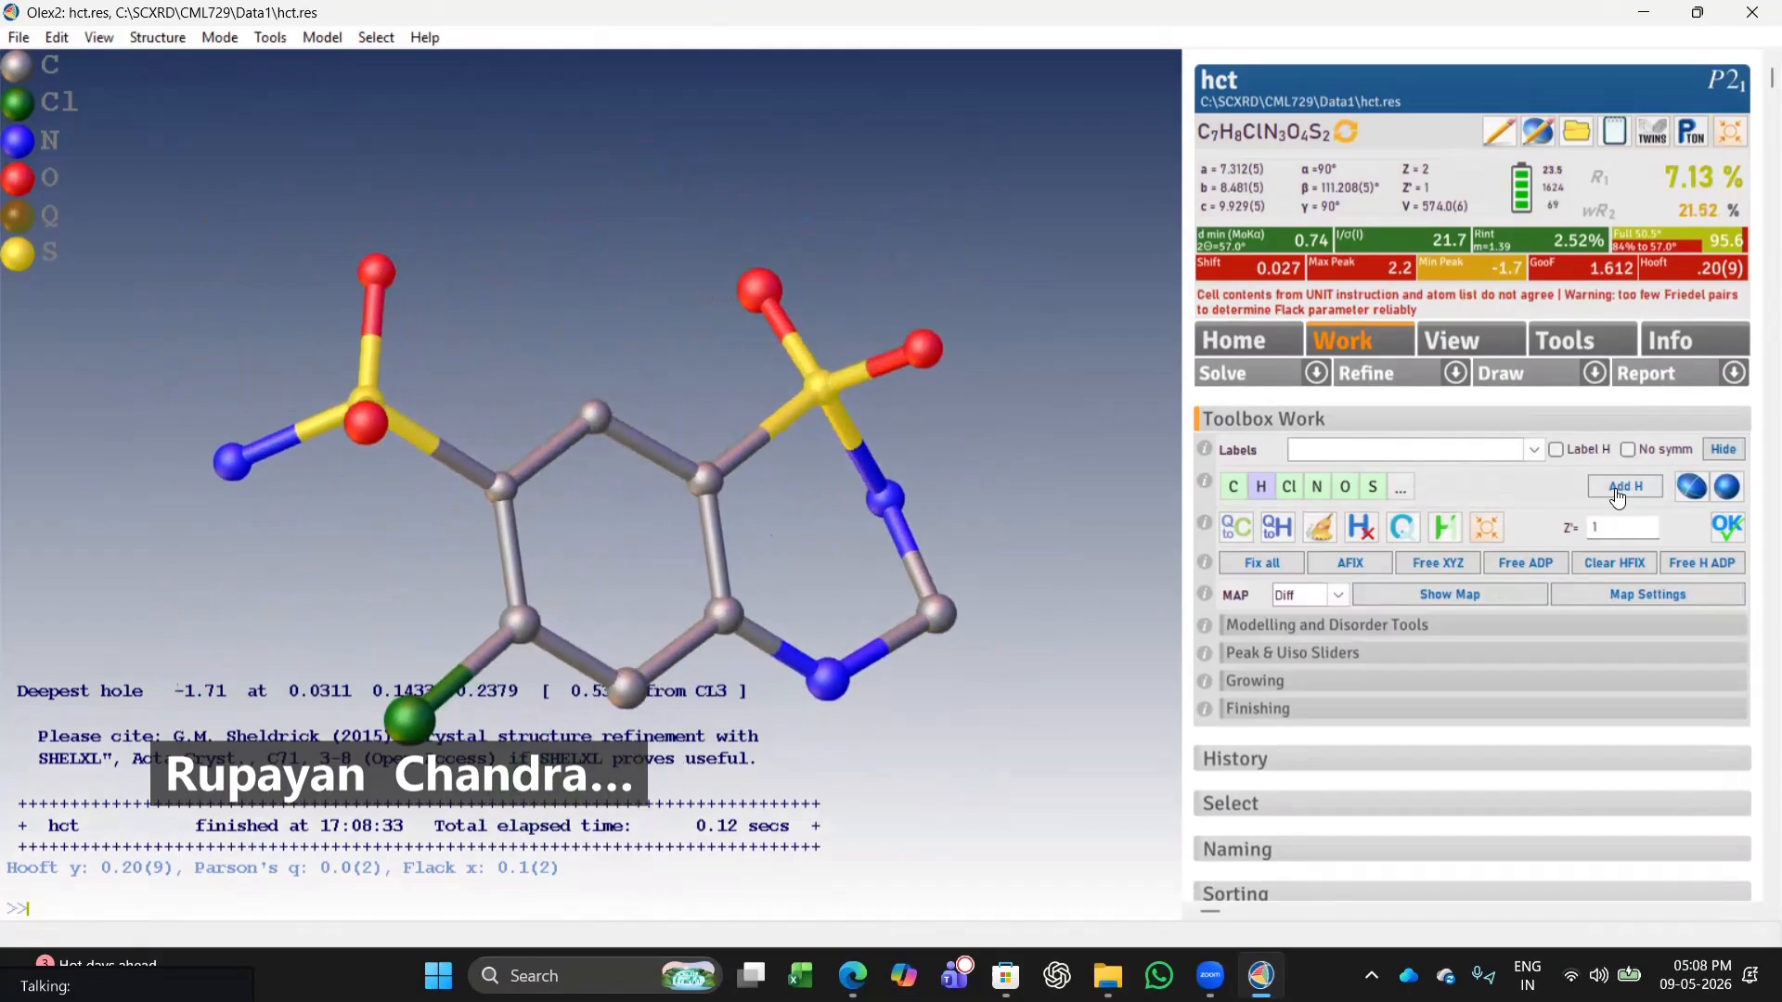
# Refine, delete the surplus hydrogen H1B on the terminal sulfonamide nitrogen, and refine again.
pyautogui.click(1396, 376)
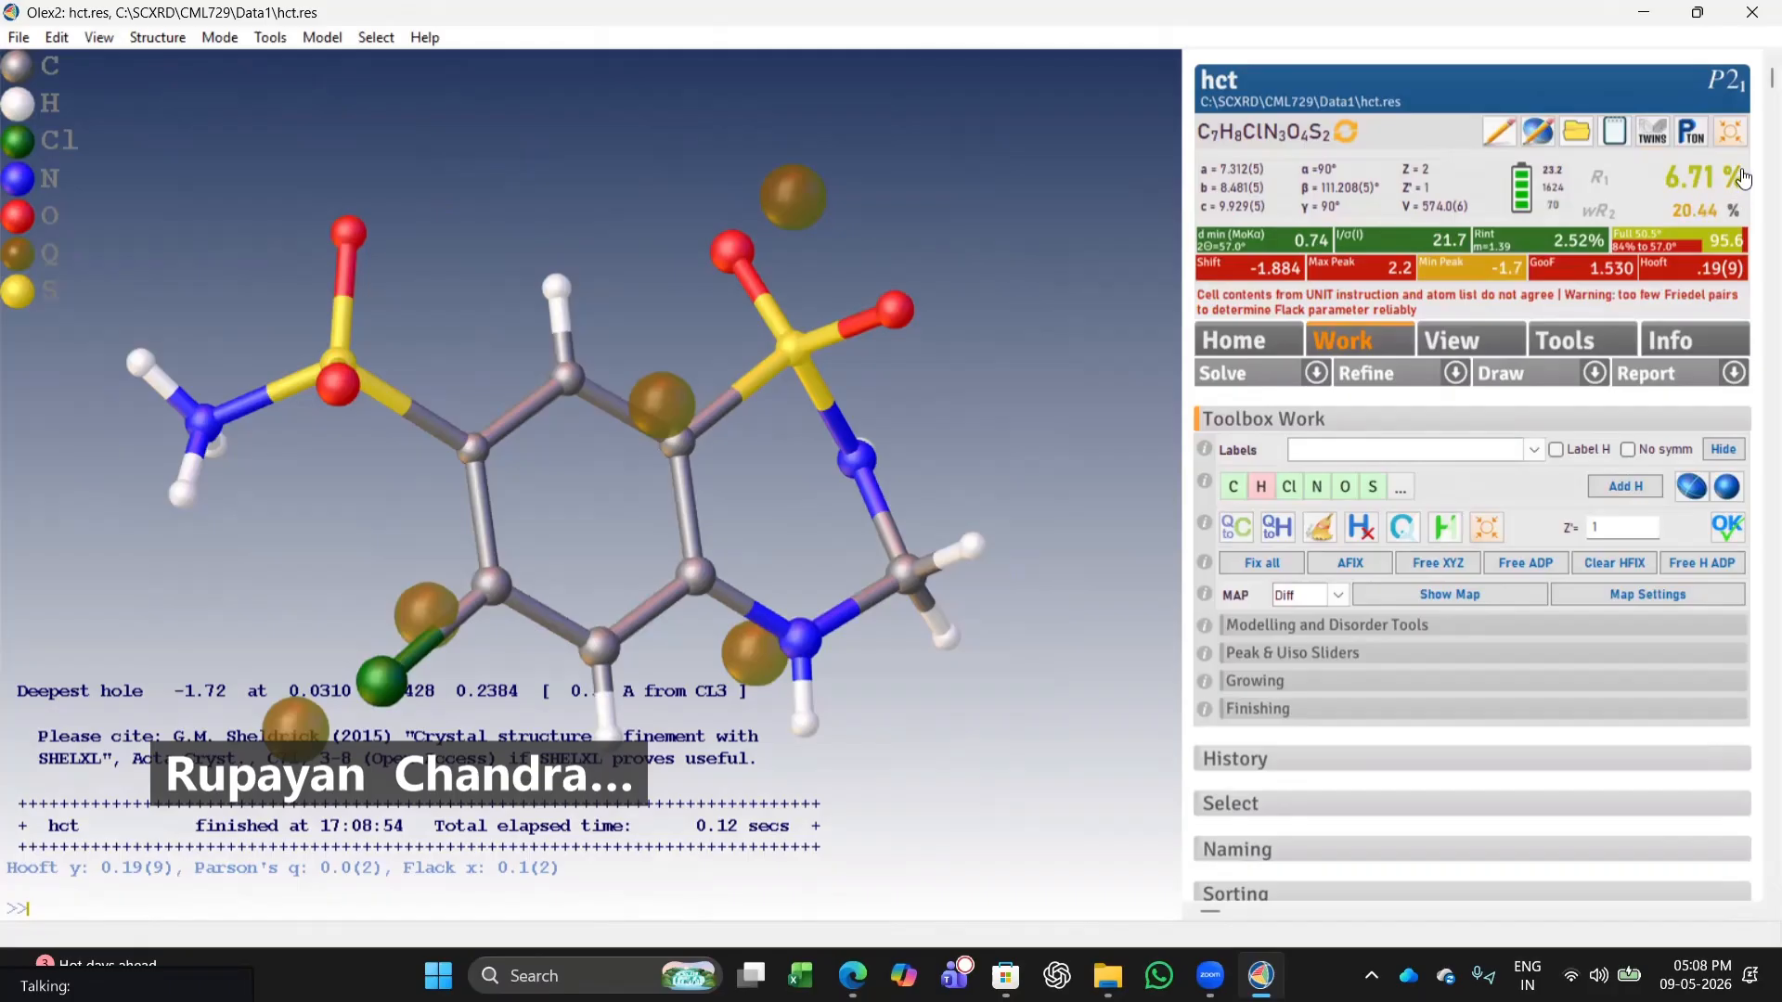
pyautogui.moveTo(397, 532); pyautogui.dragTo(733, 440)
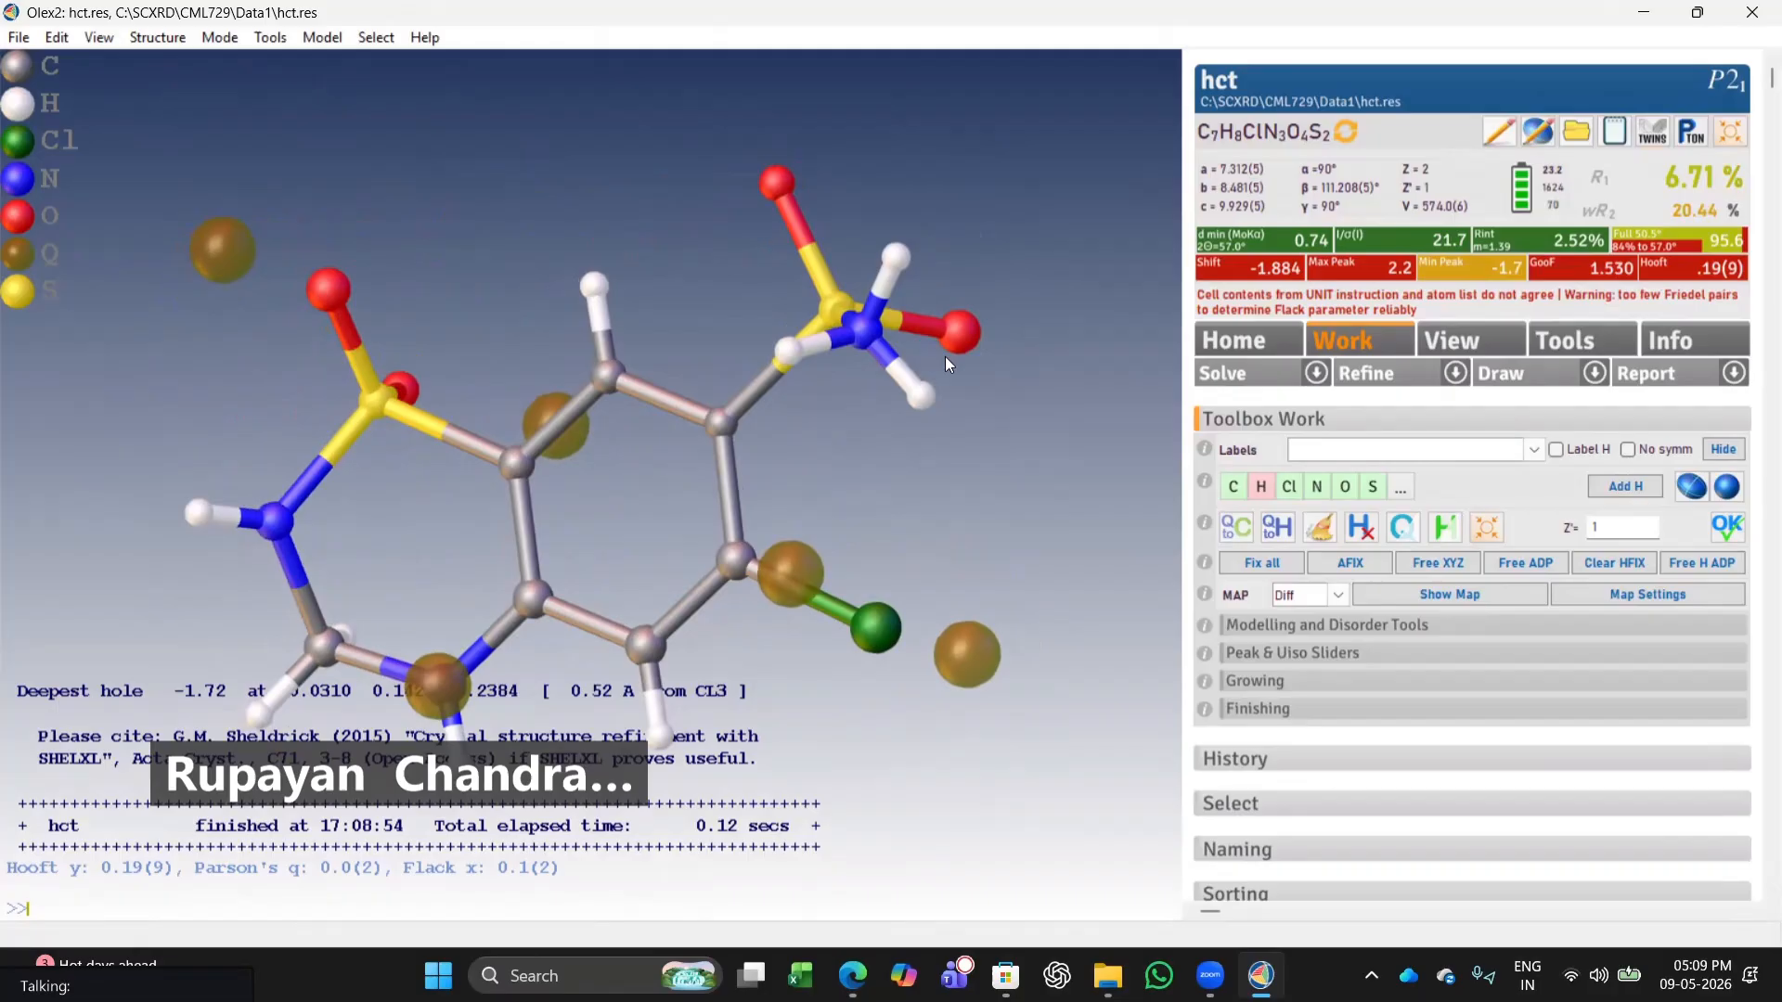
pyautogui.click(894, 257)
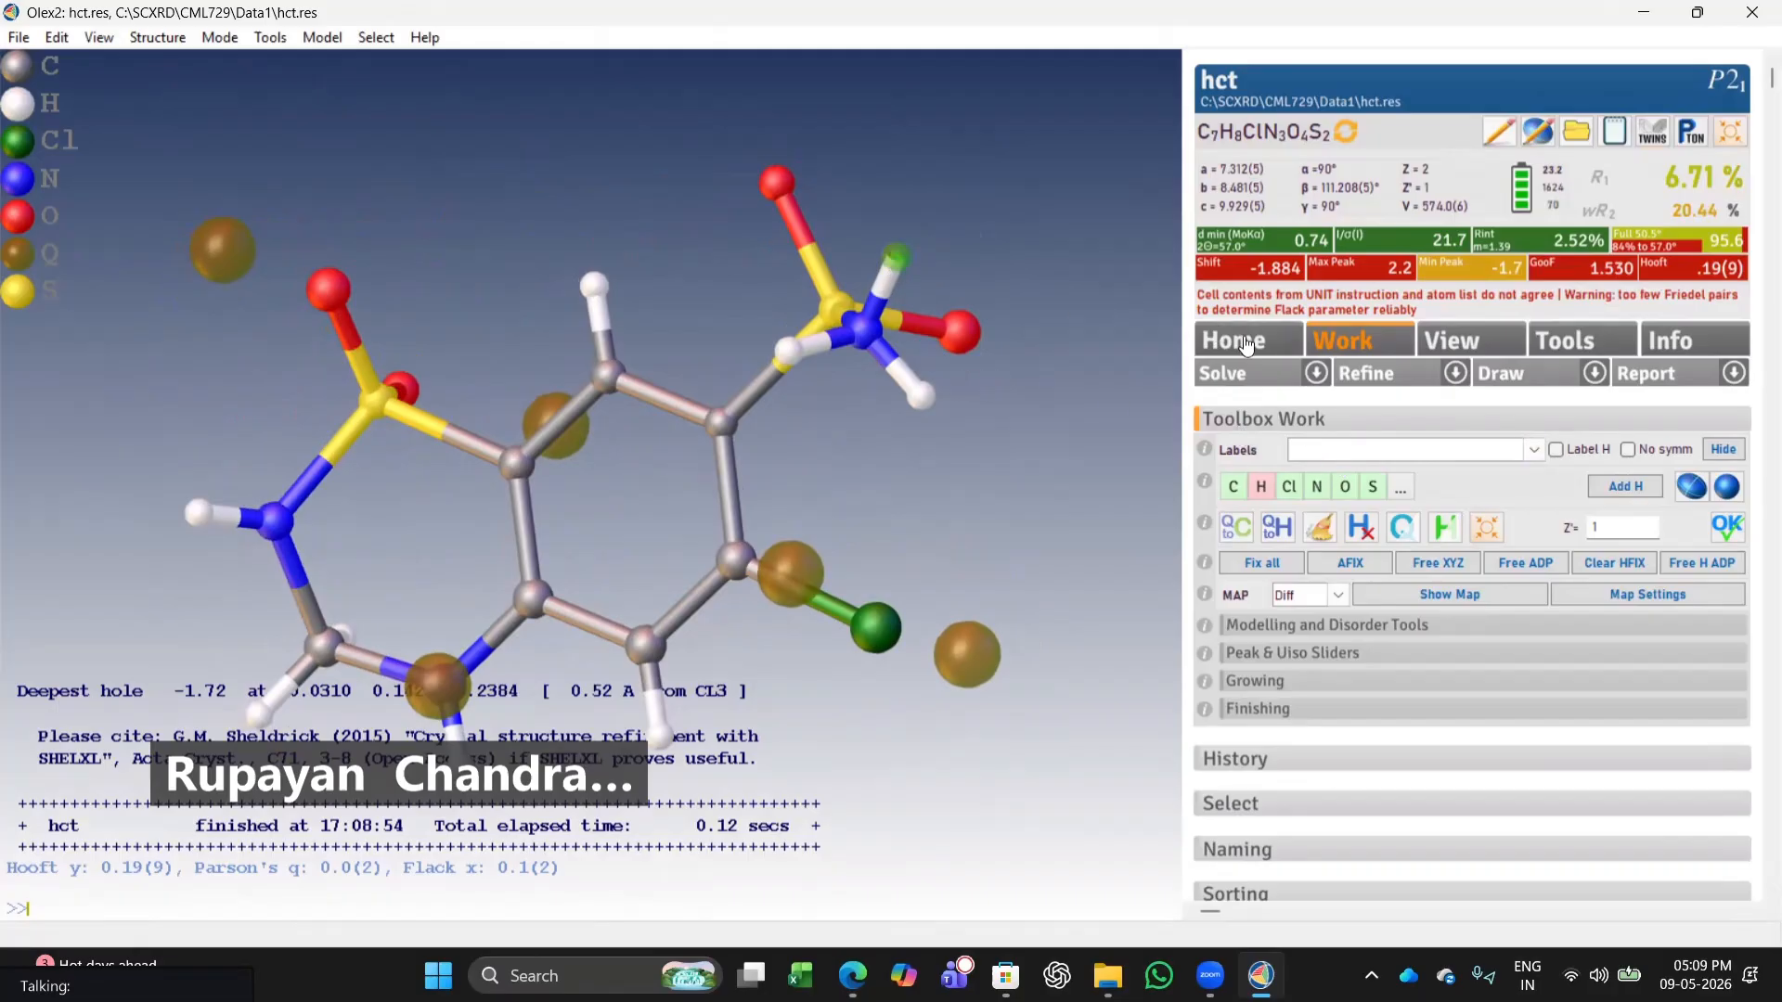
pyautogui.rightClick(897, 262)
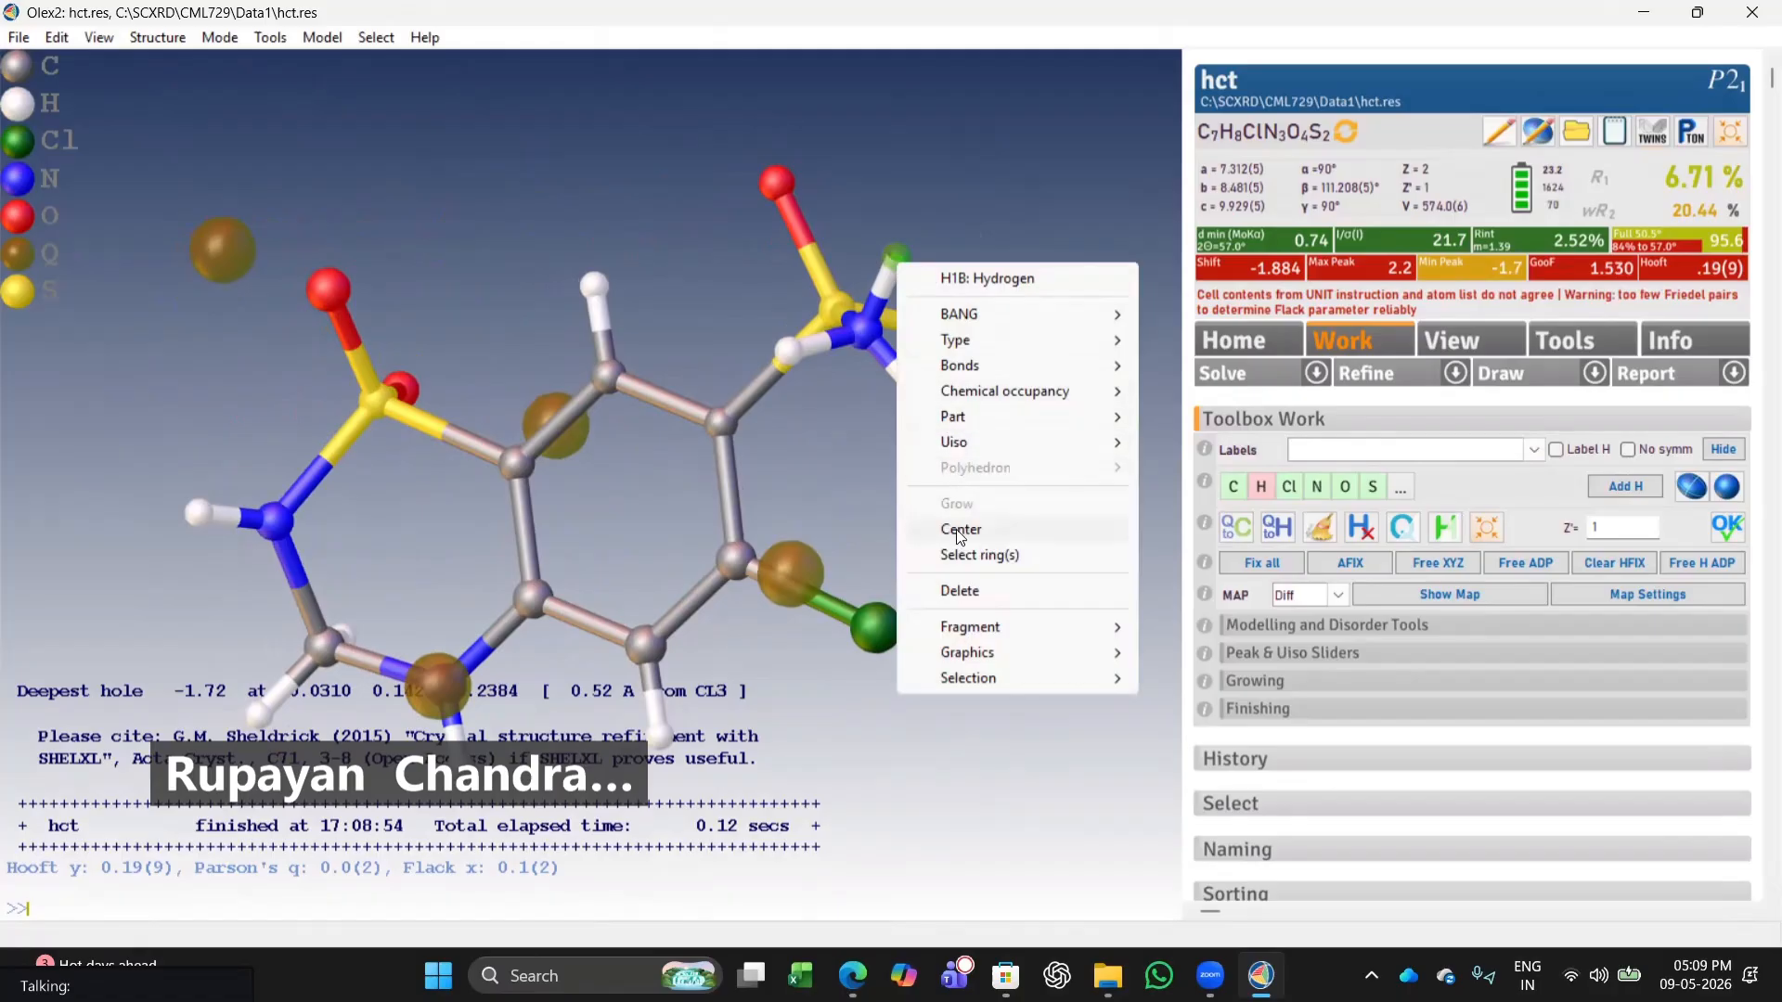
pyautogui.click(957, 590)
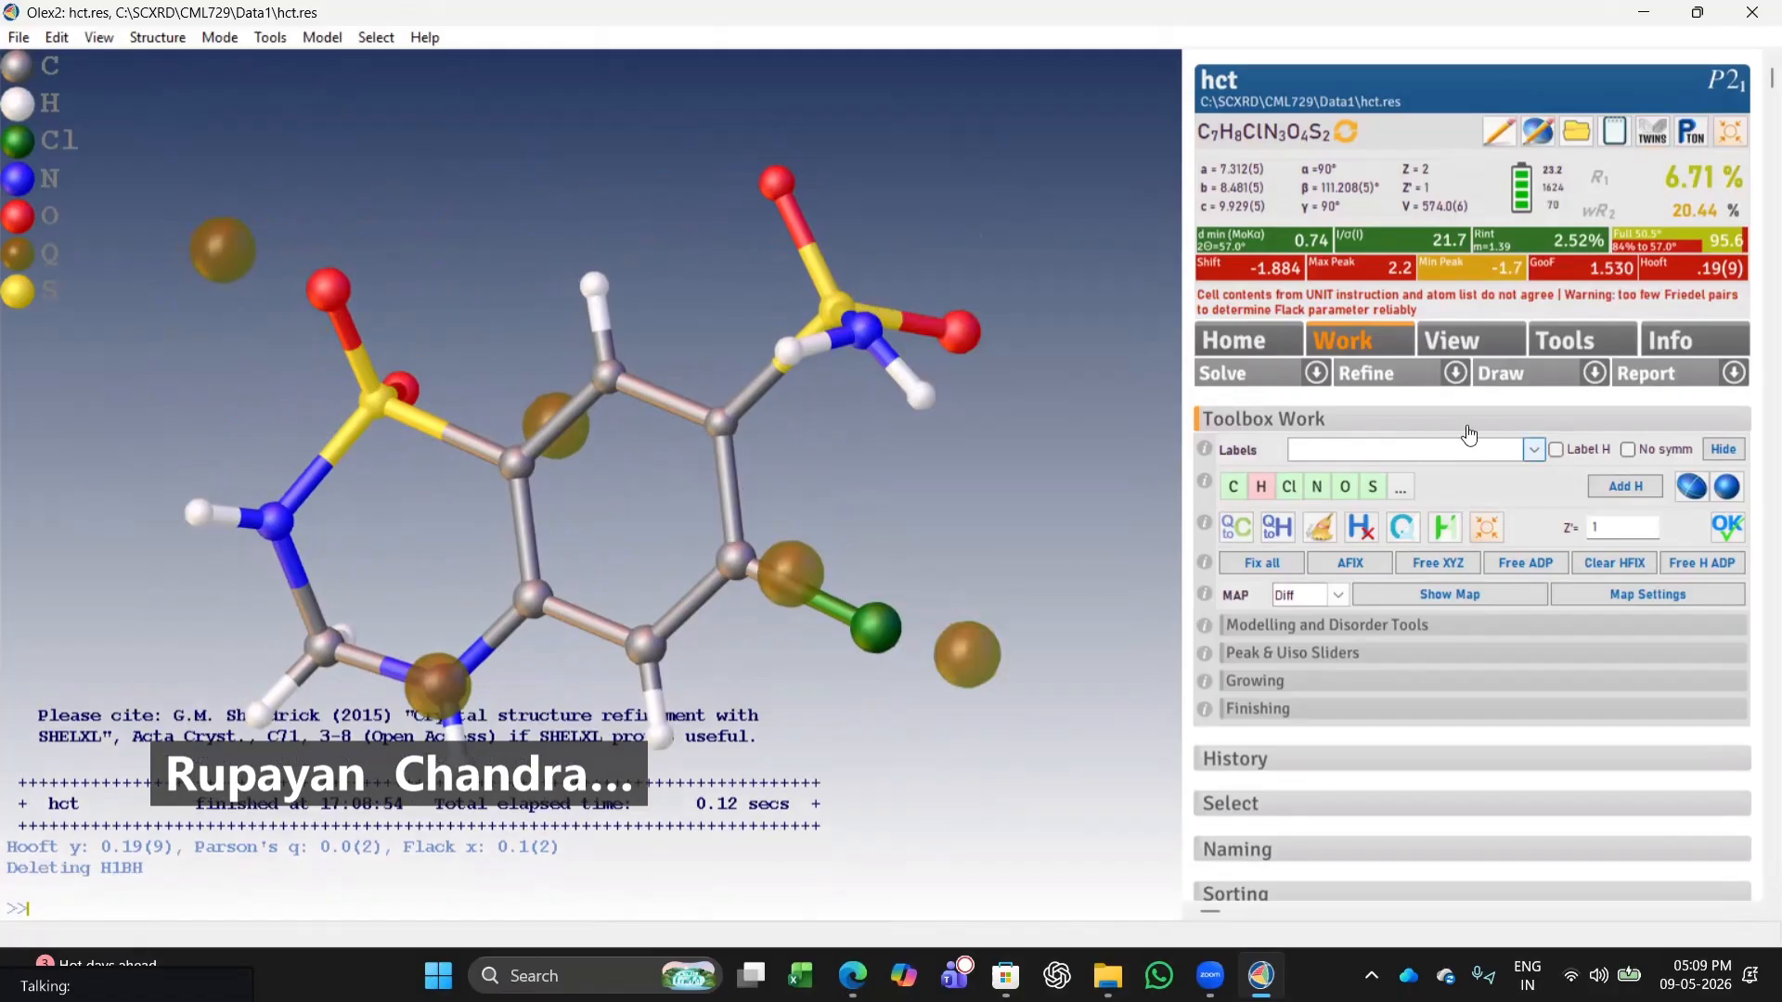
pyautogui.click(1411, 374)
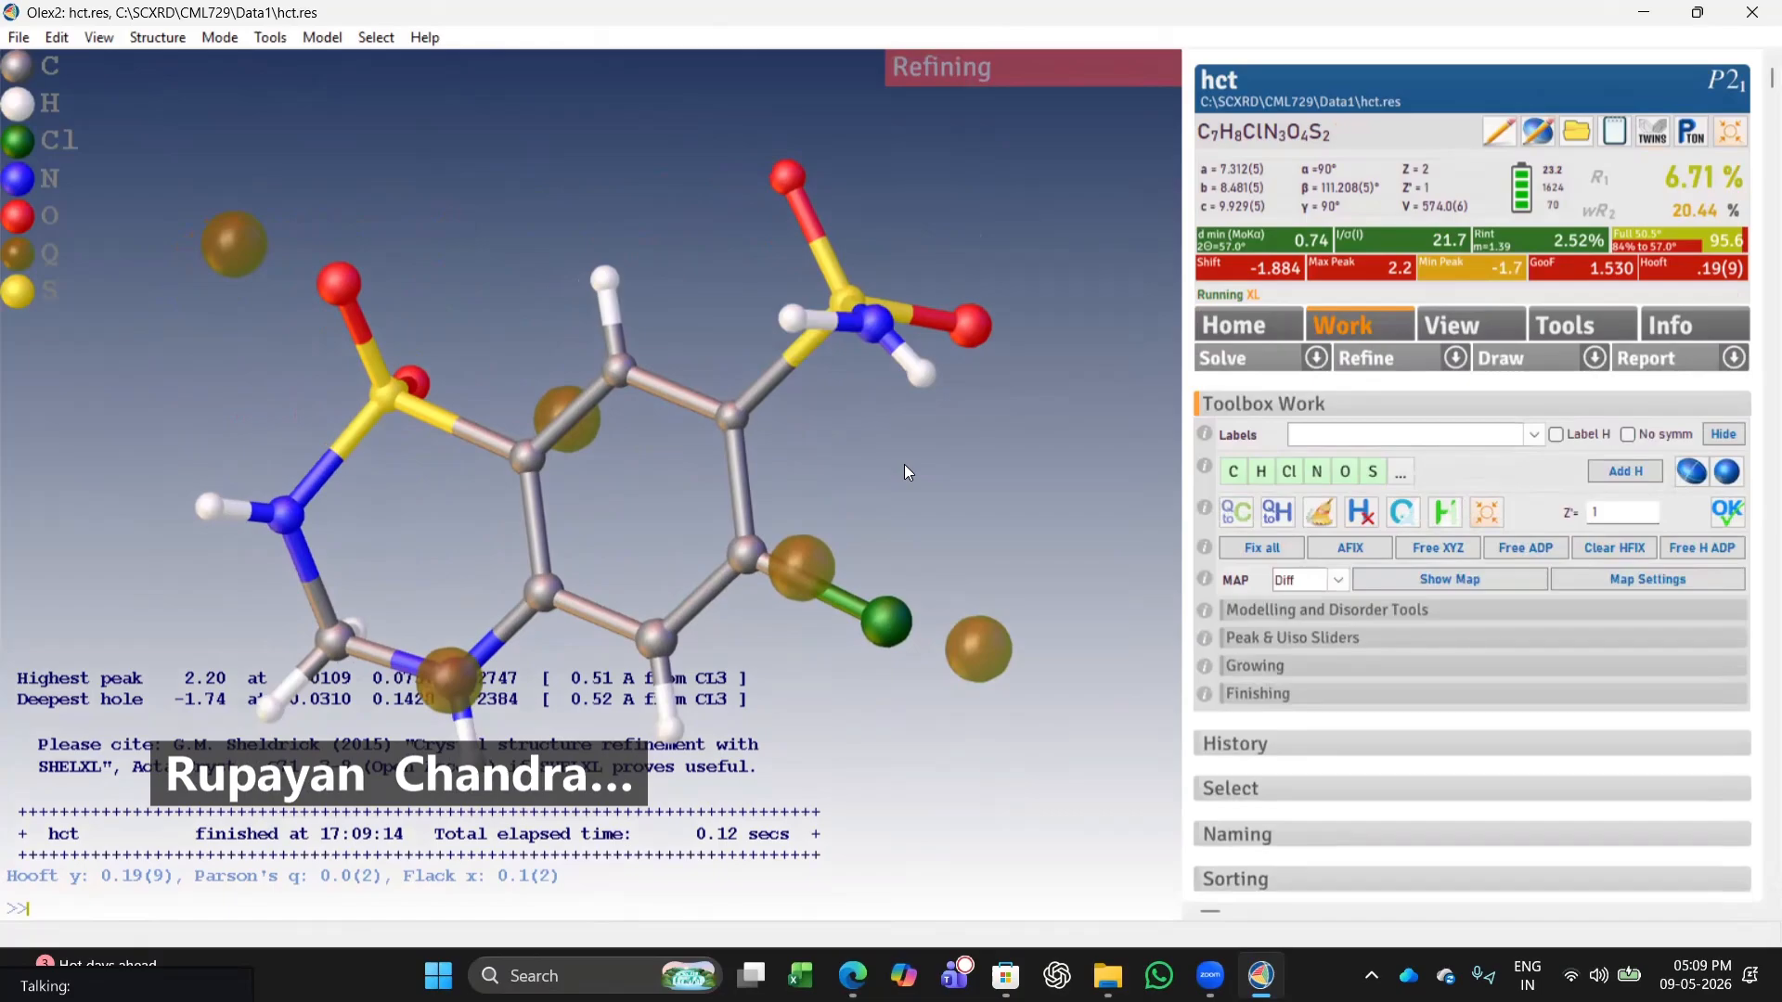
# Refine all non-hydrogen atoms anisotropically.
pyautogui.moveTo(908, 465); pyautogui.dragTo(1006, 445)
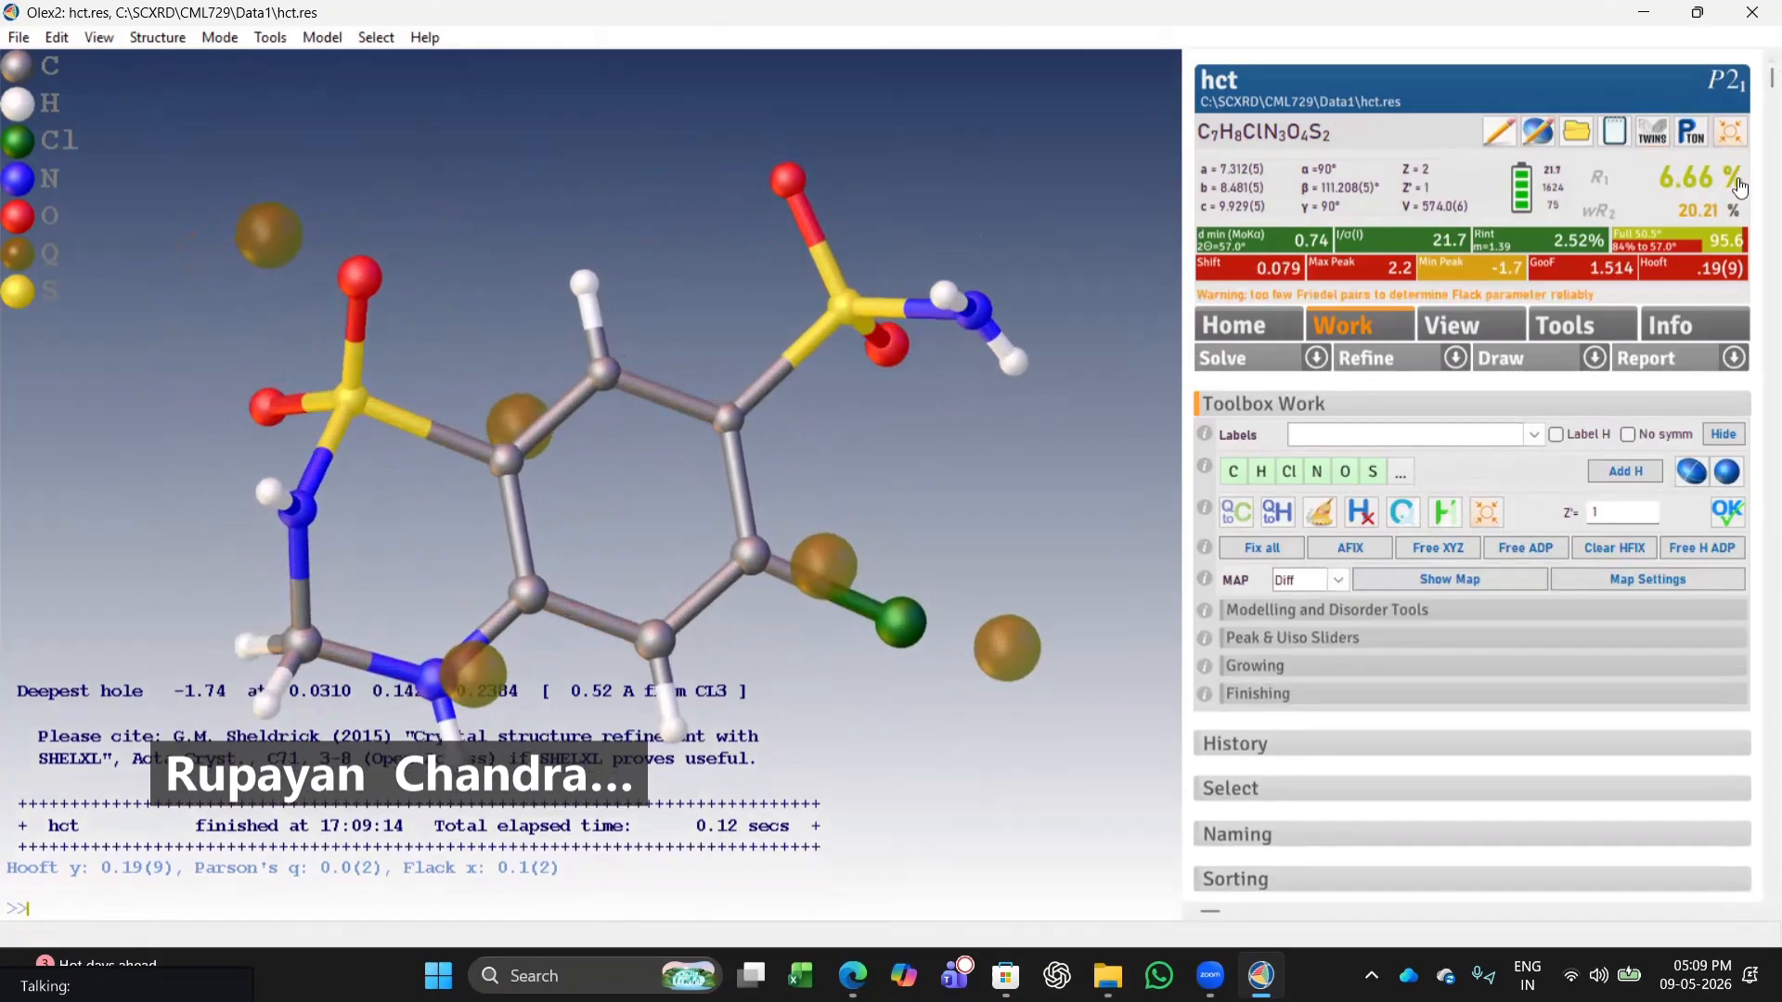
pyautogui.moveTo(520, 501); pyautogui.dragTo(835, 454)
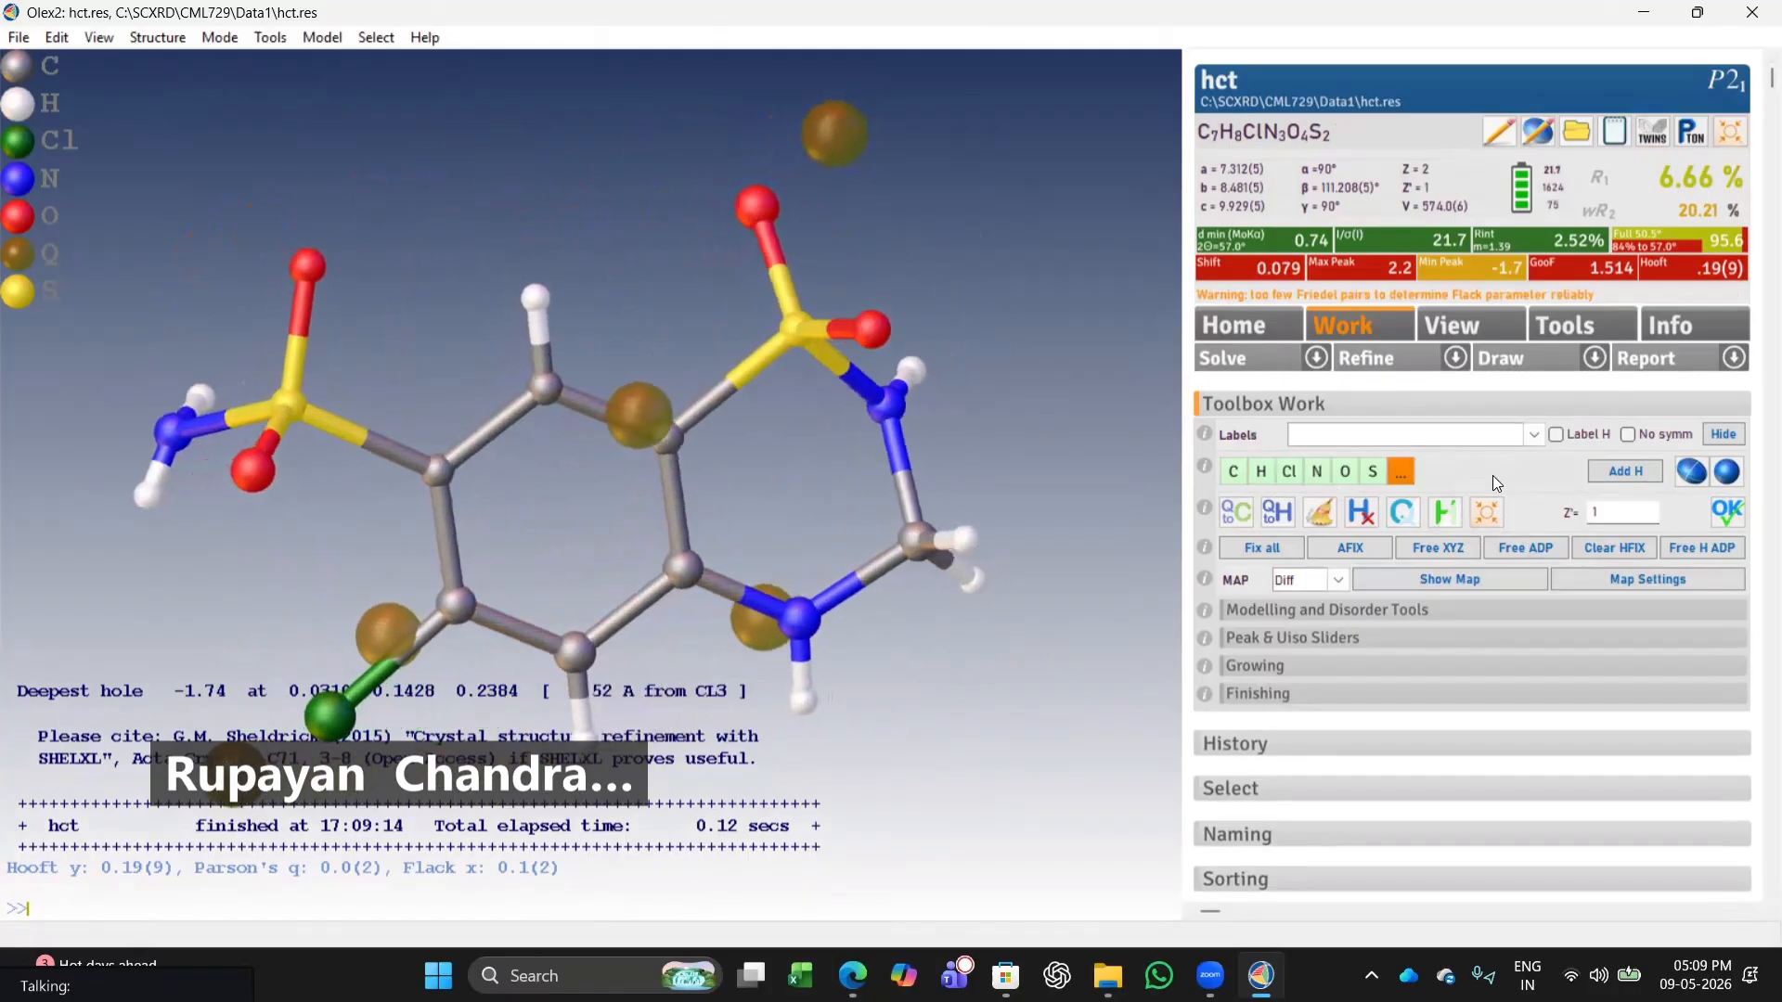
pyautogui.click(1686, 473)
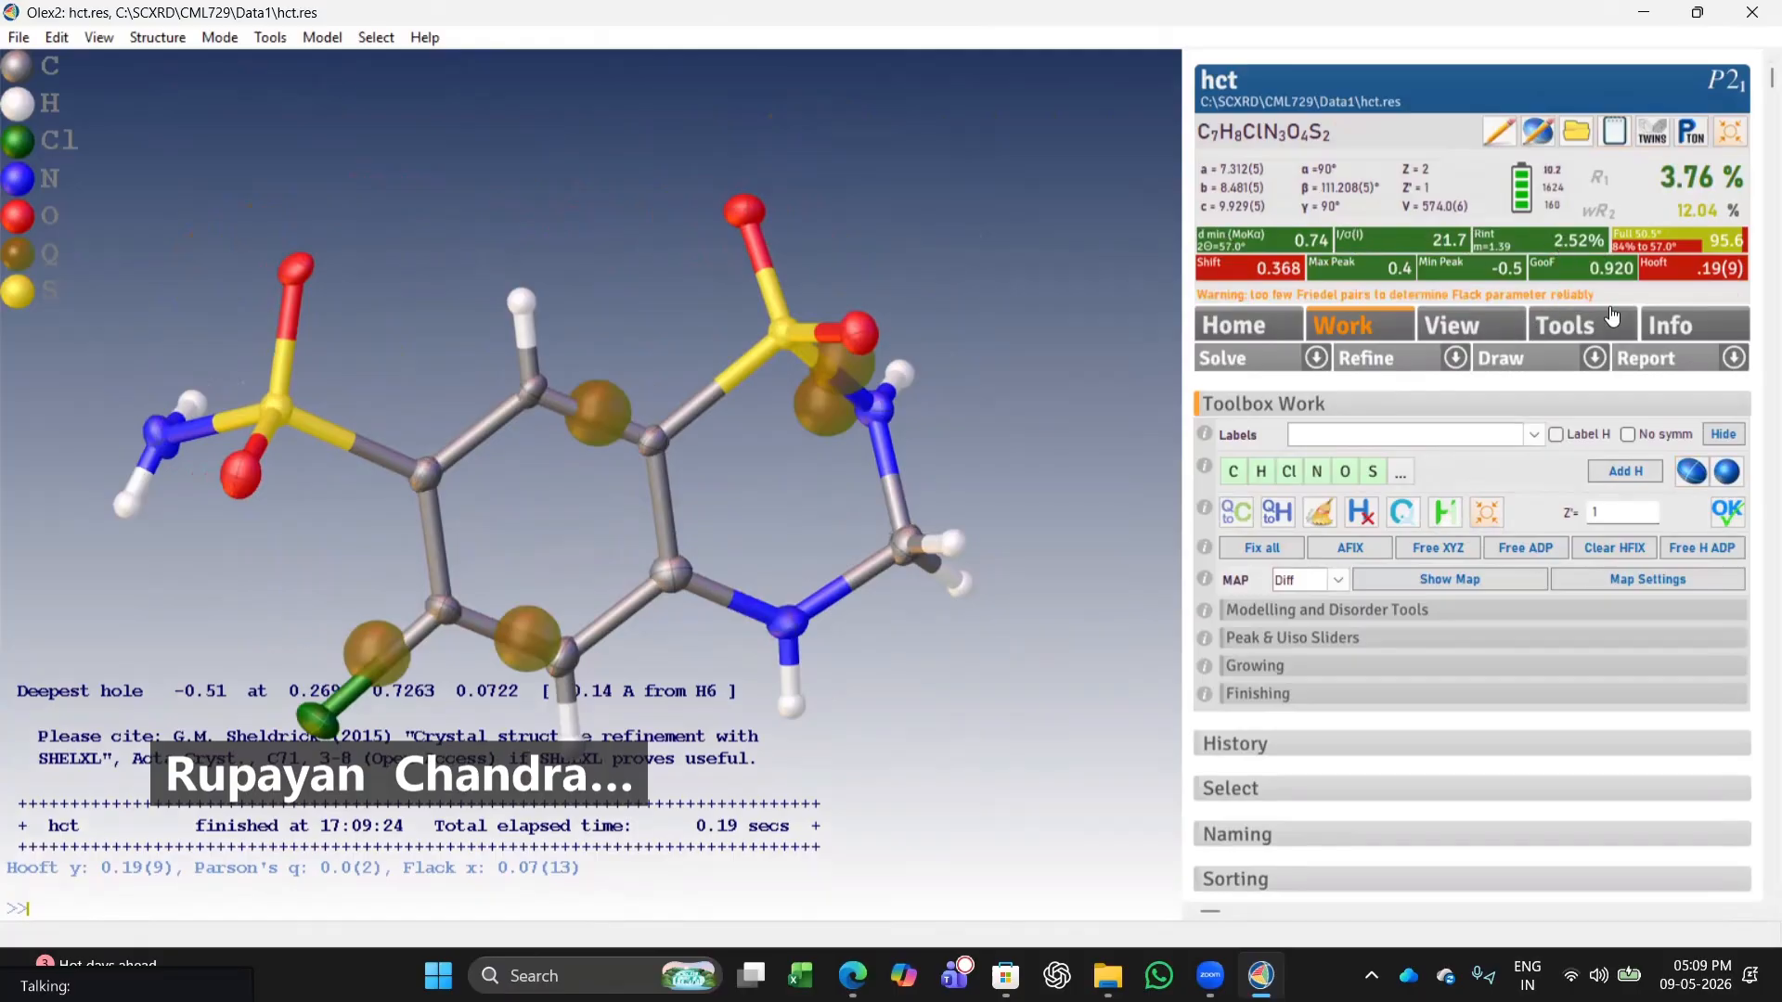
# Hide the residual peaks and display atom name labels on the structure.
pyautogui.moveTo(288, 591); pyautogui.dragTo(481, 543)
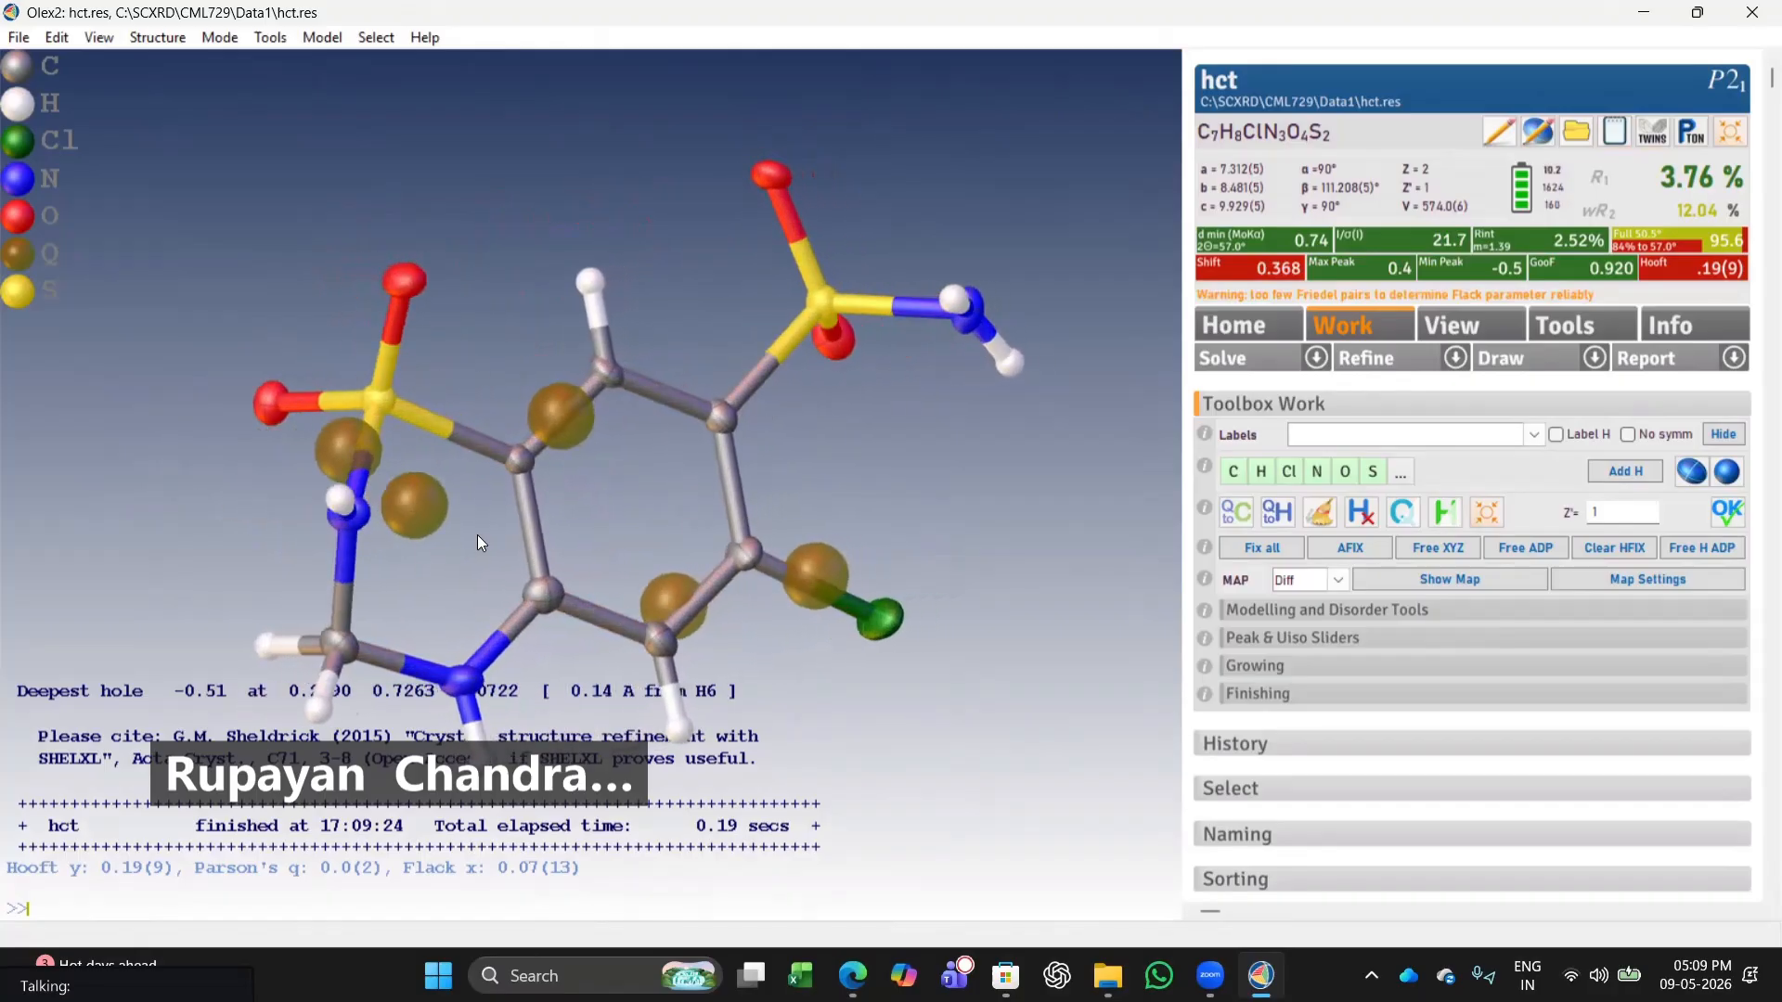
pyautogui.moveTo(211, 560); pyautogui.dragTo(282, 541)
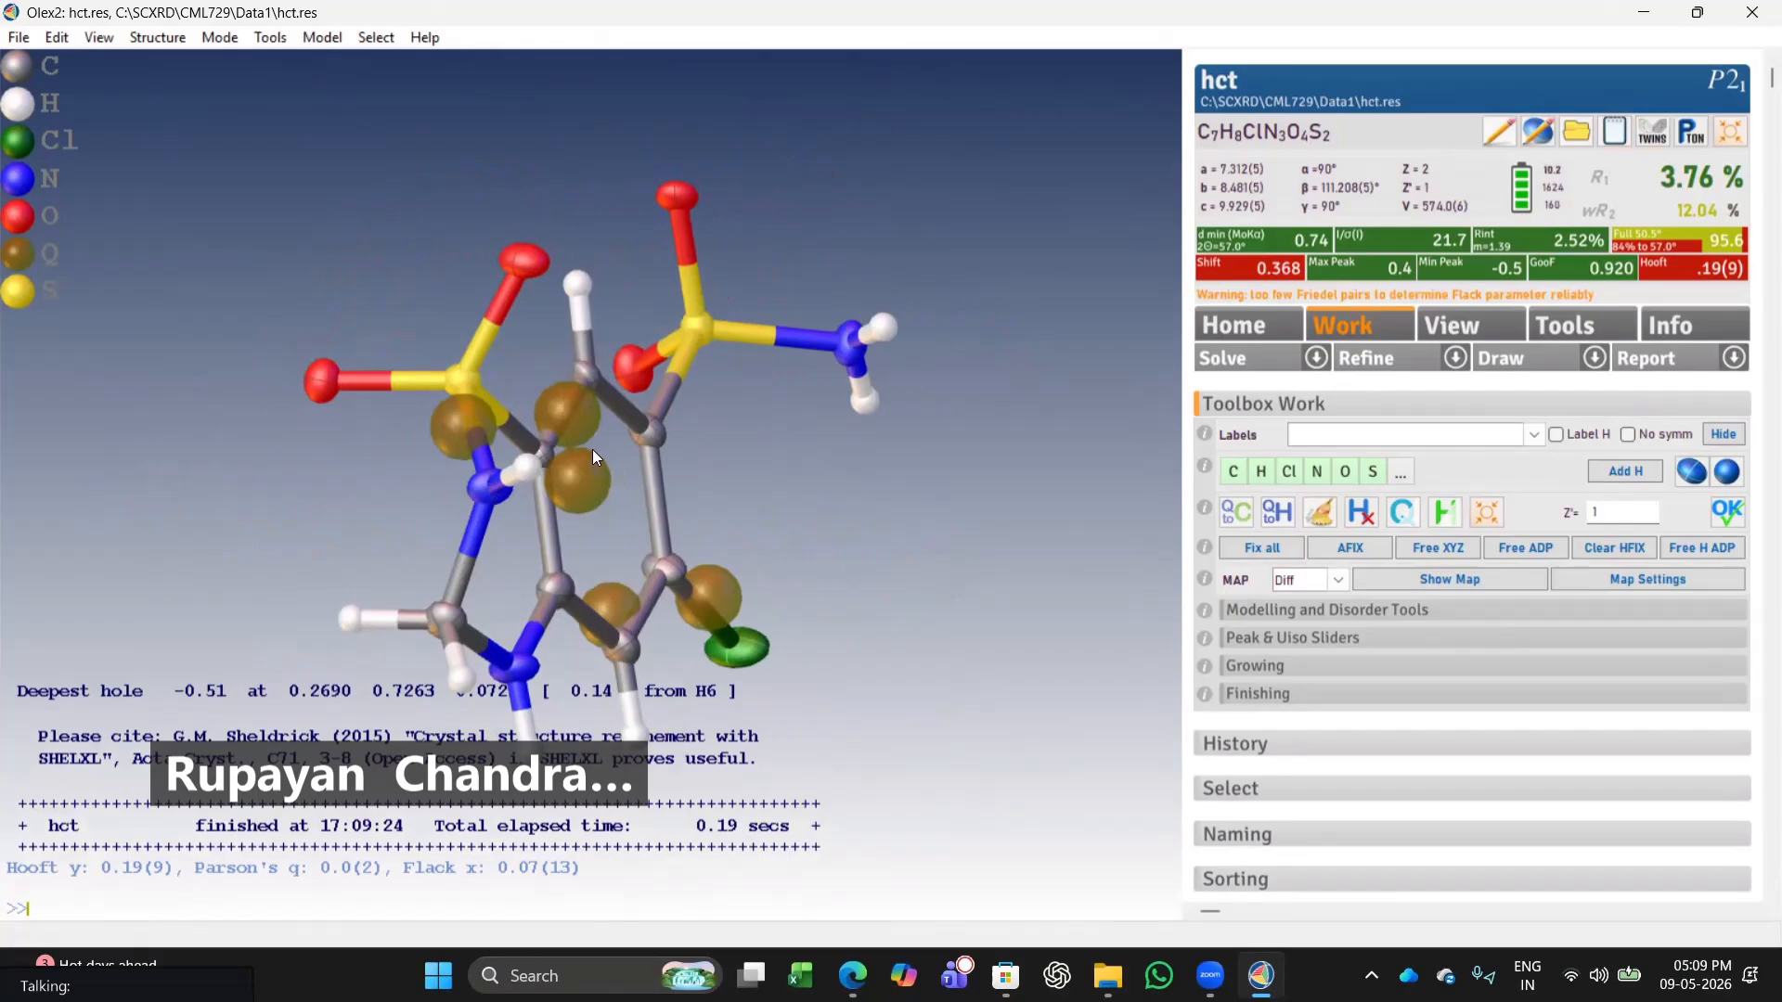
pyautogui.moveTo(770, 492); pyautogui.dragTo(222, 492)
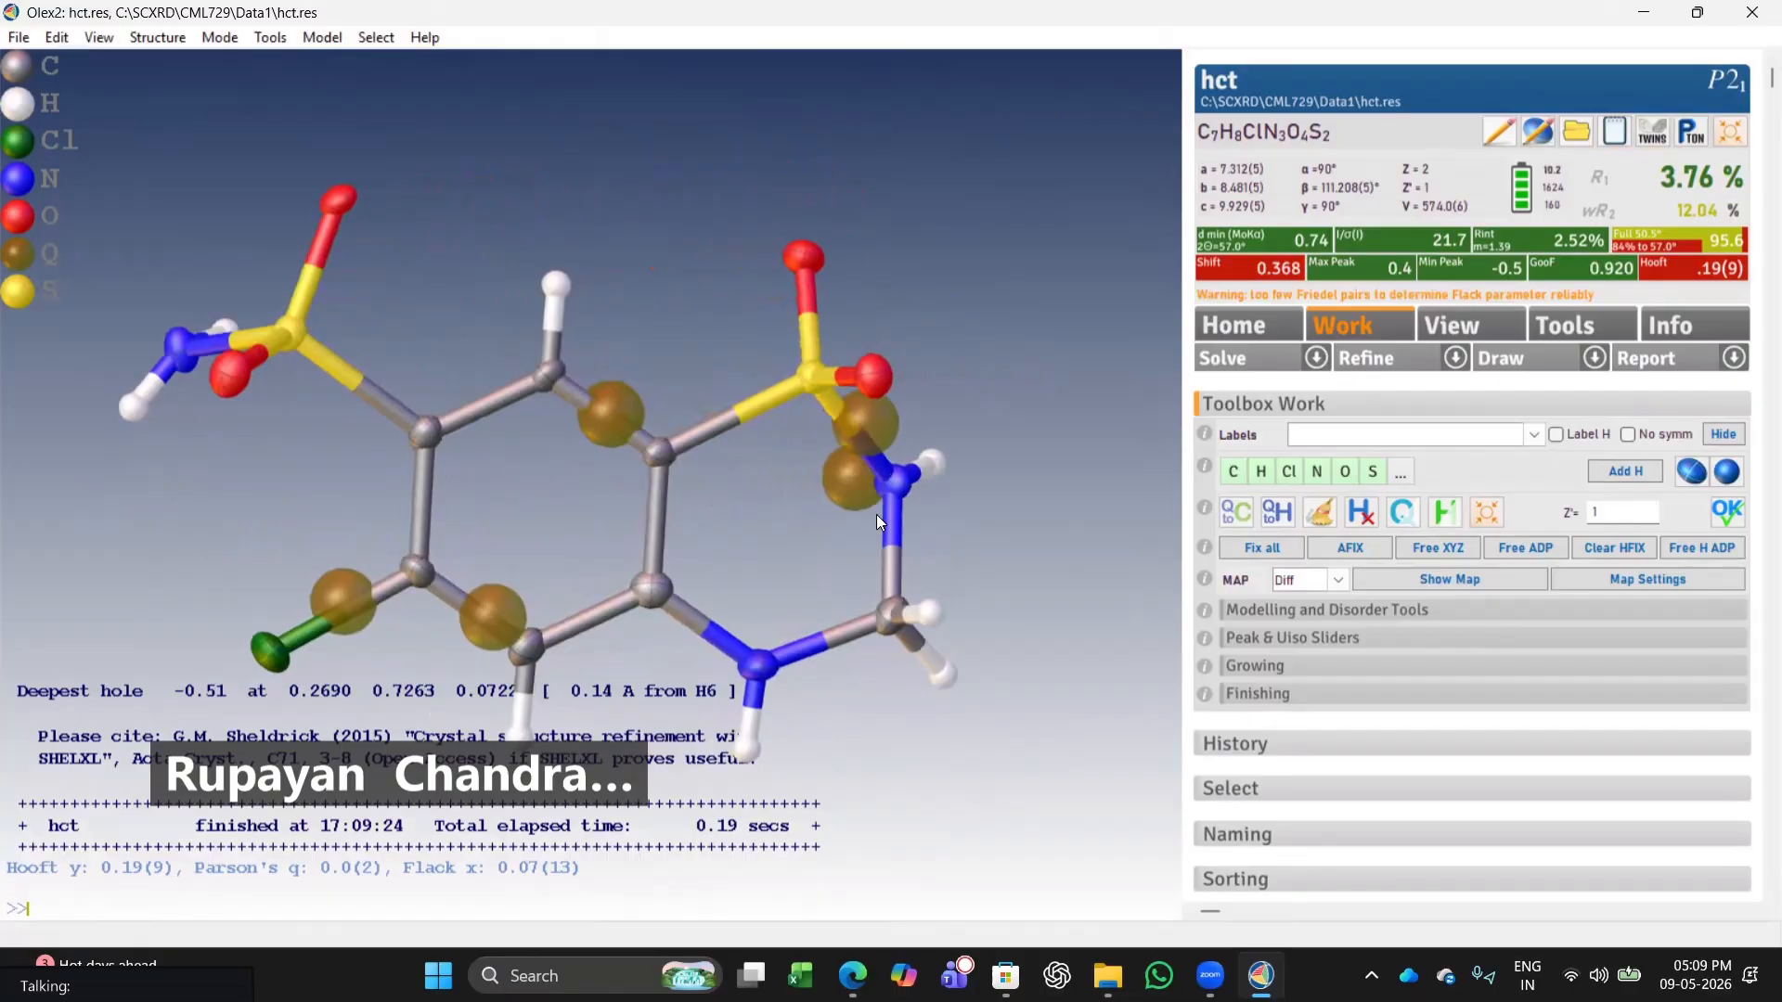
pyautogui.scroll(-5, 923, 536)
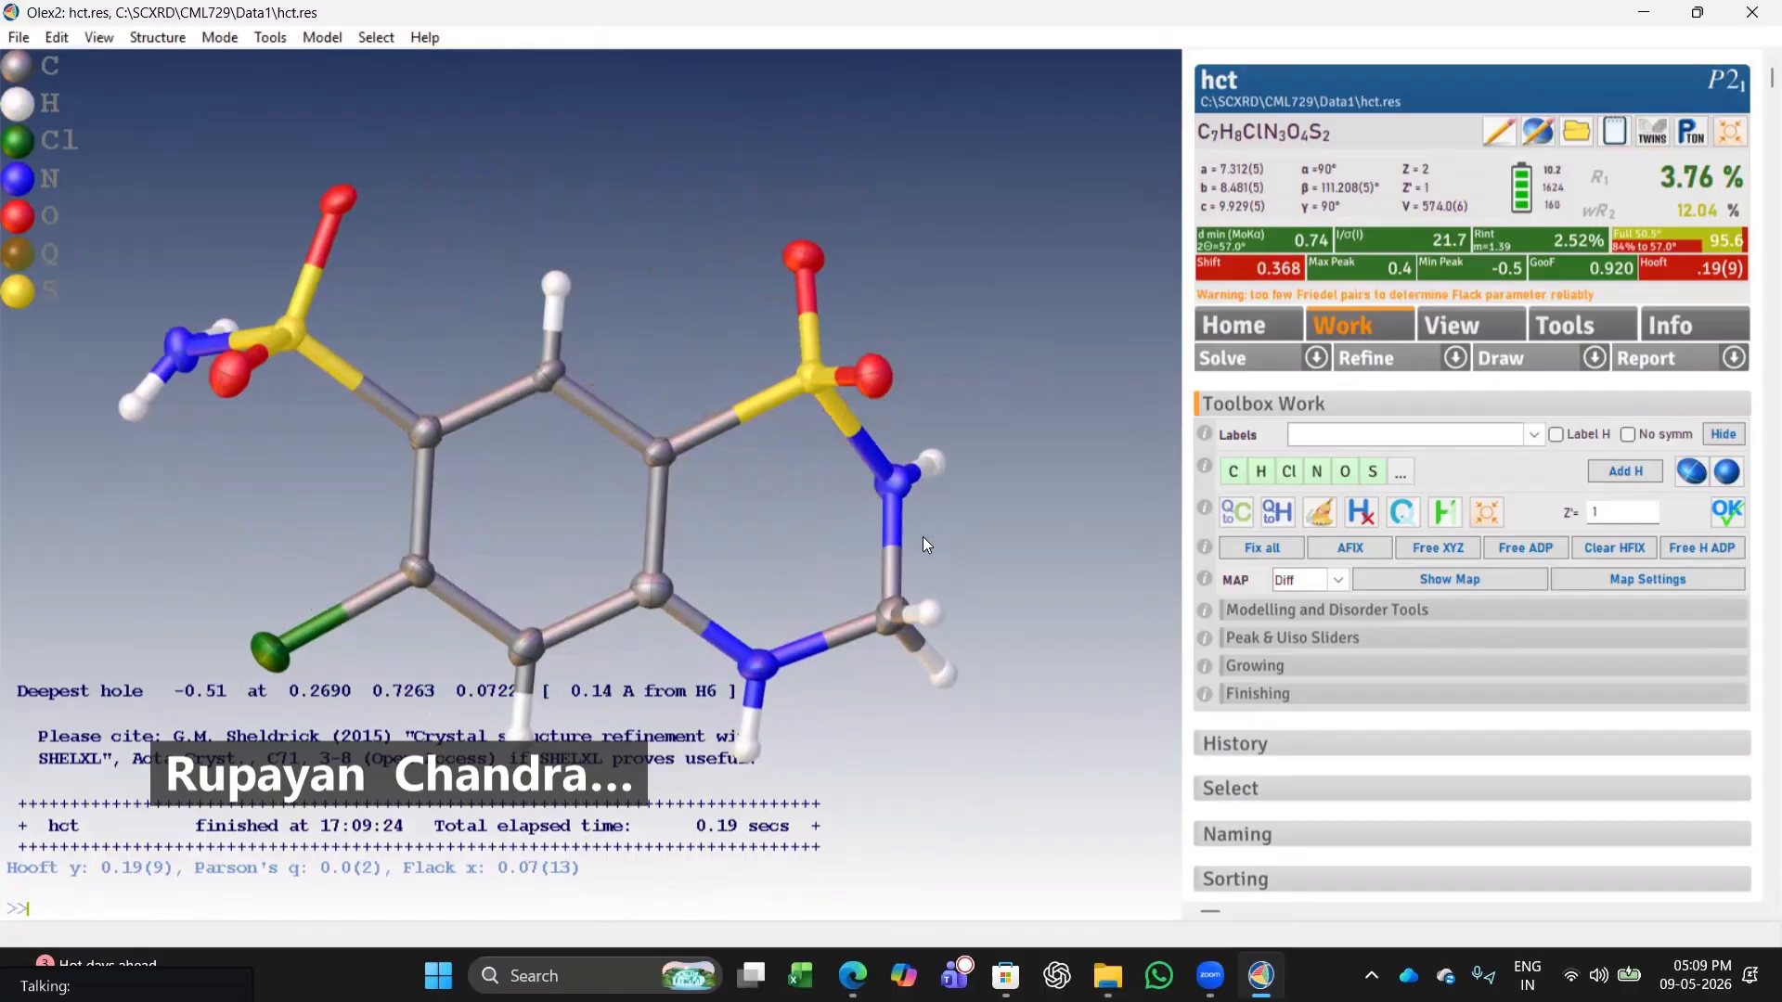
pyautogui.moveTo(508, 588); pyautogui.dragTo(570, 615)
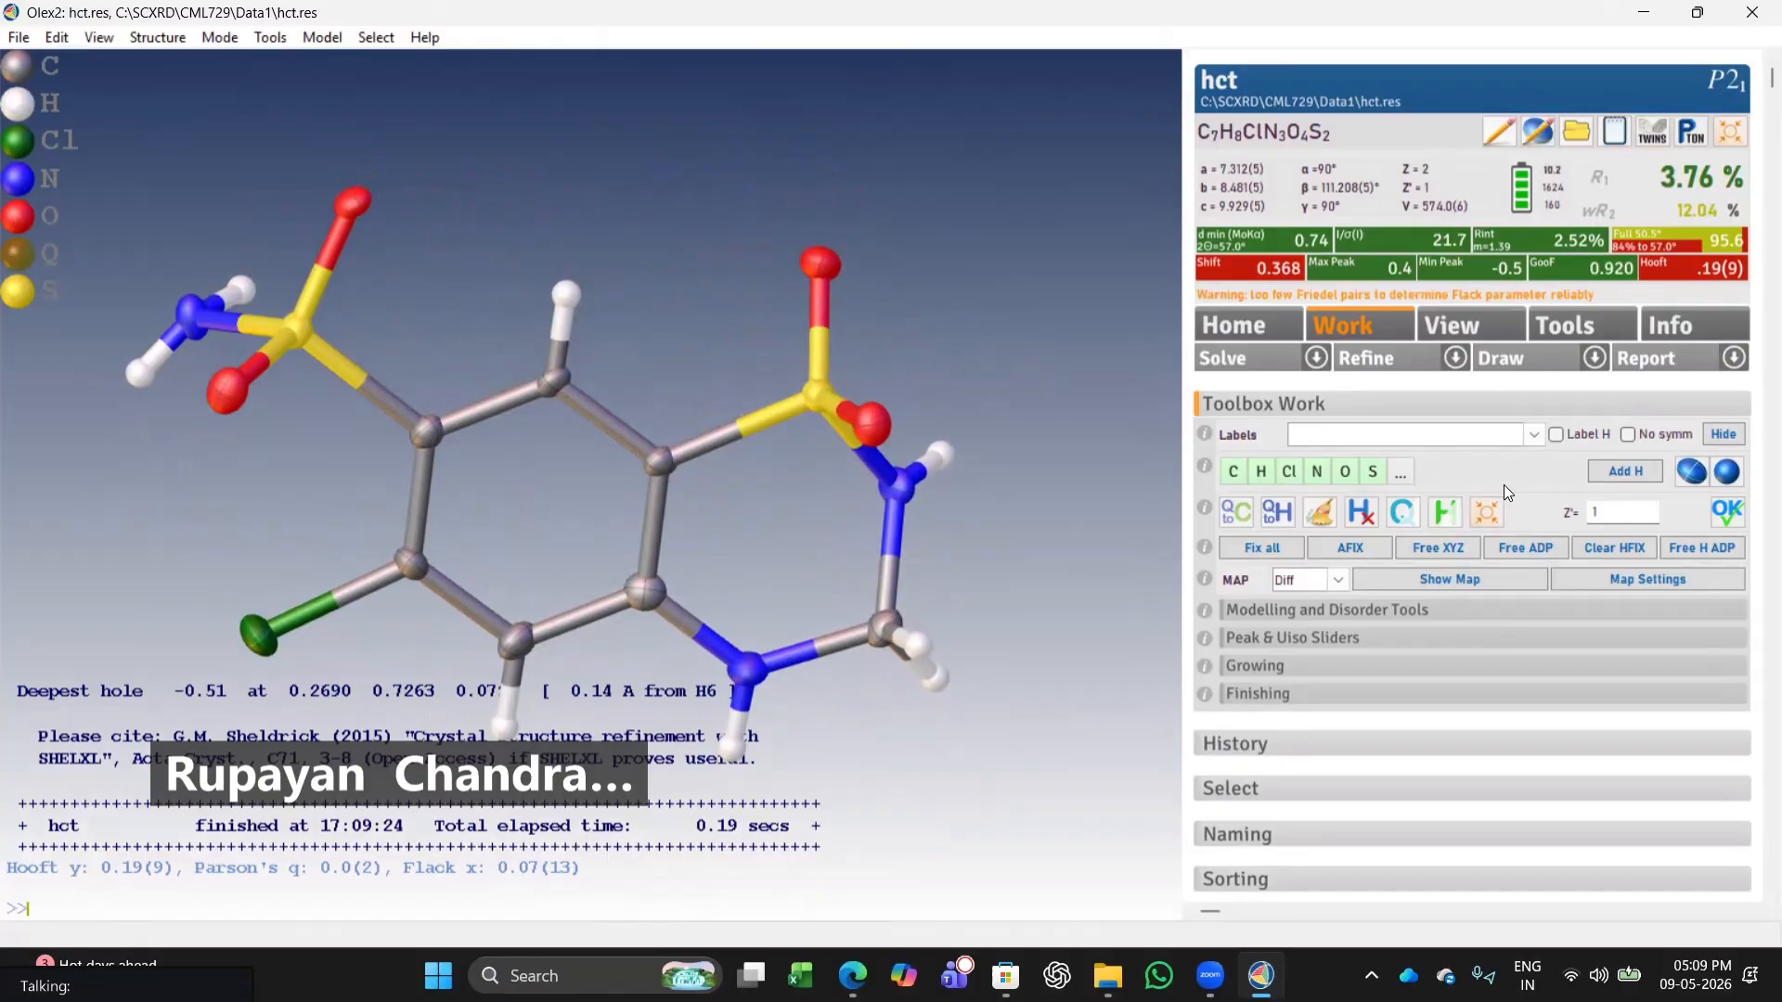
pyautogui.click(1533, 434)
pyautogui.click(1370, 452)
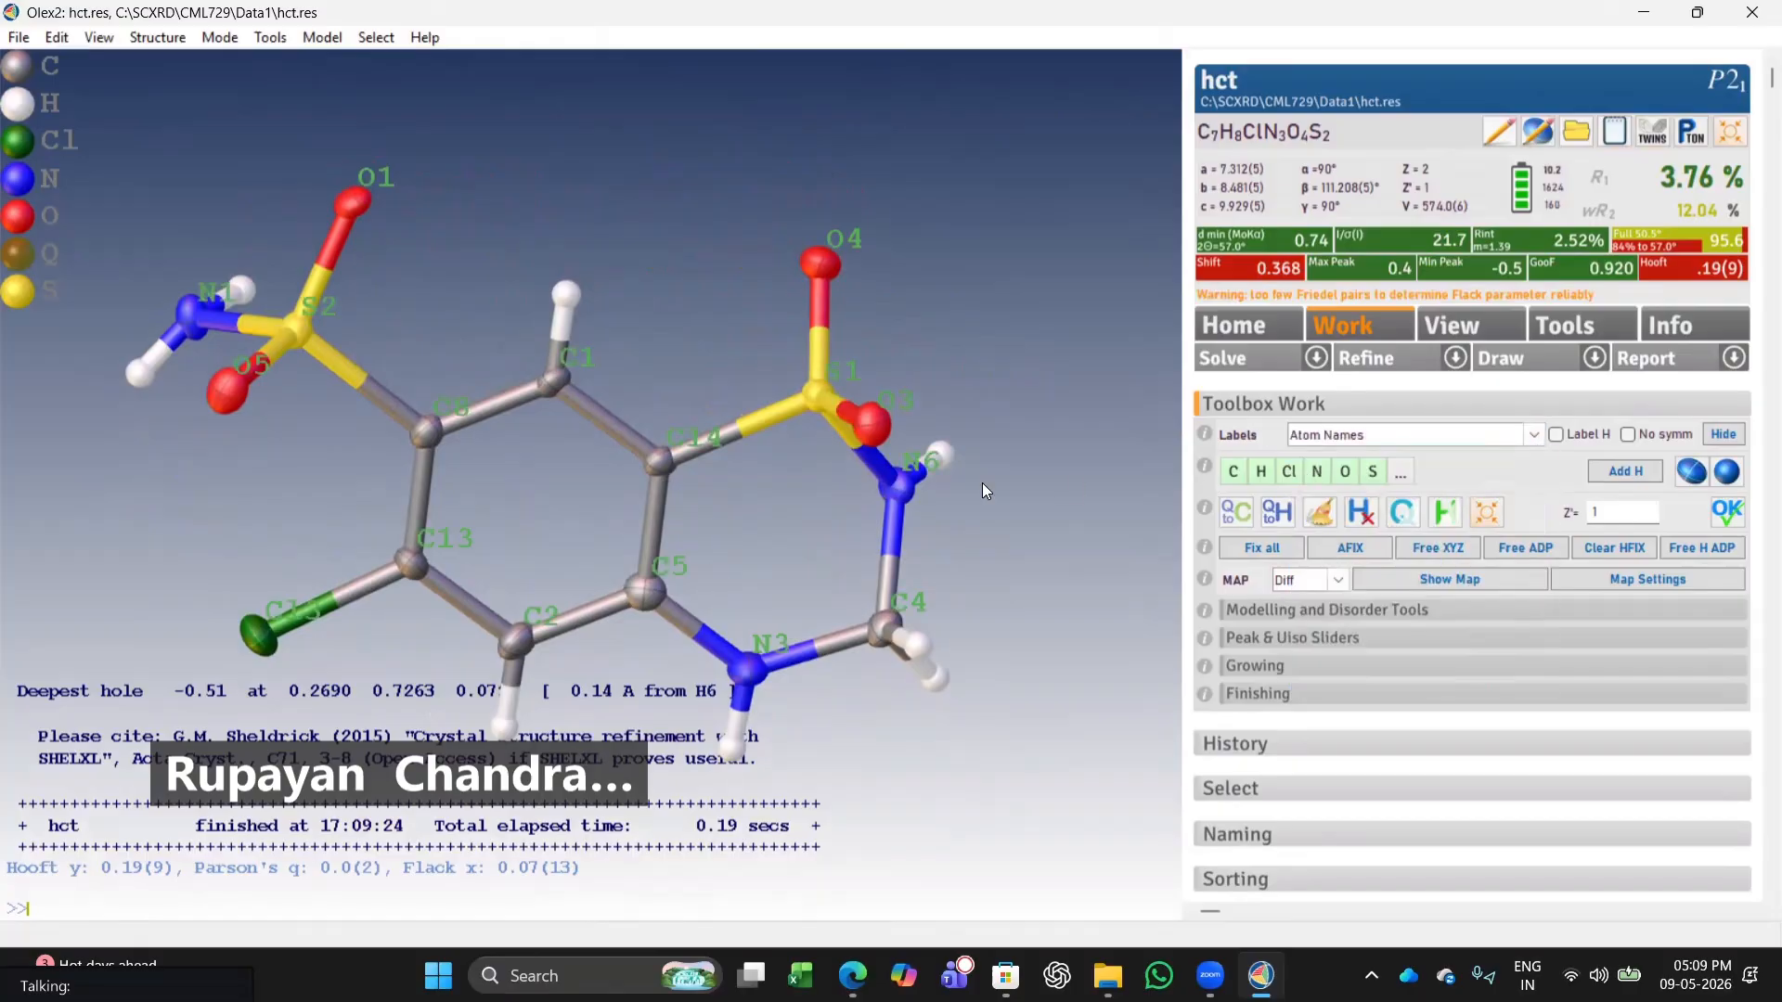
# Rename atom C8 as C1 by editing its instruction line.
pyautogui.moveTo(495, 531); pyautogui.dragTo(525, 565)
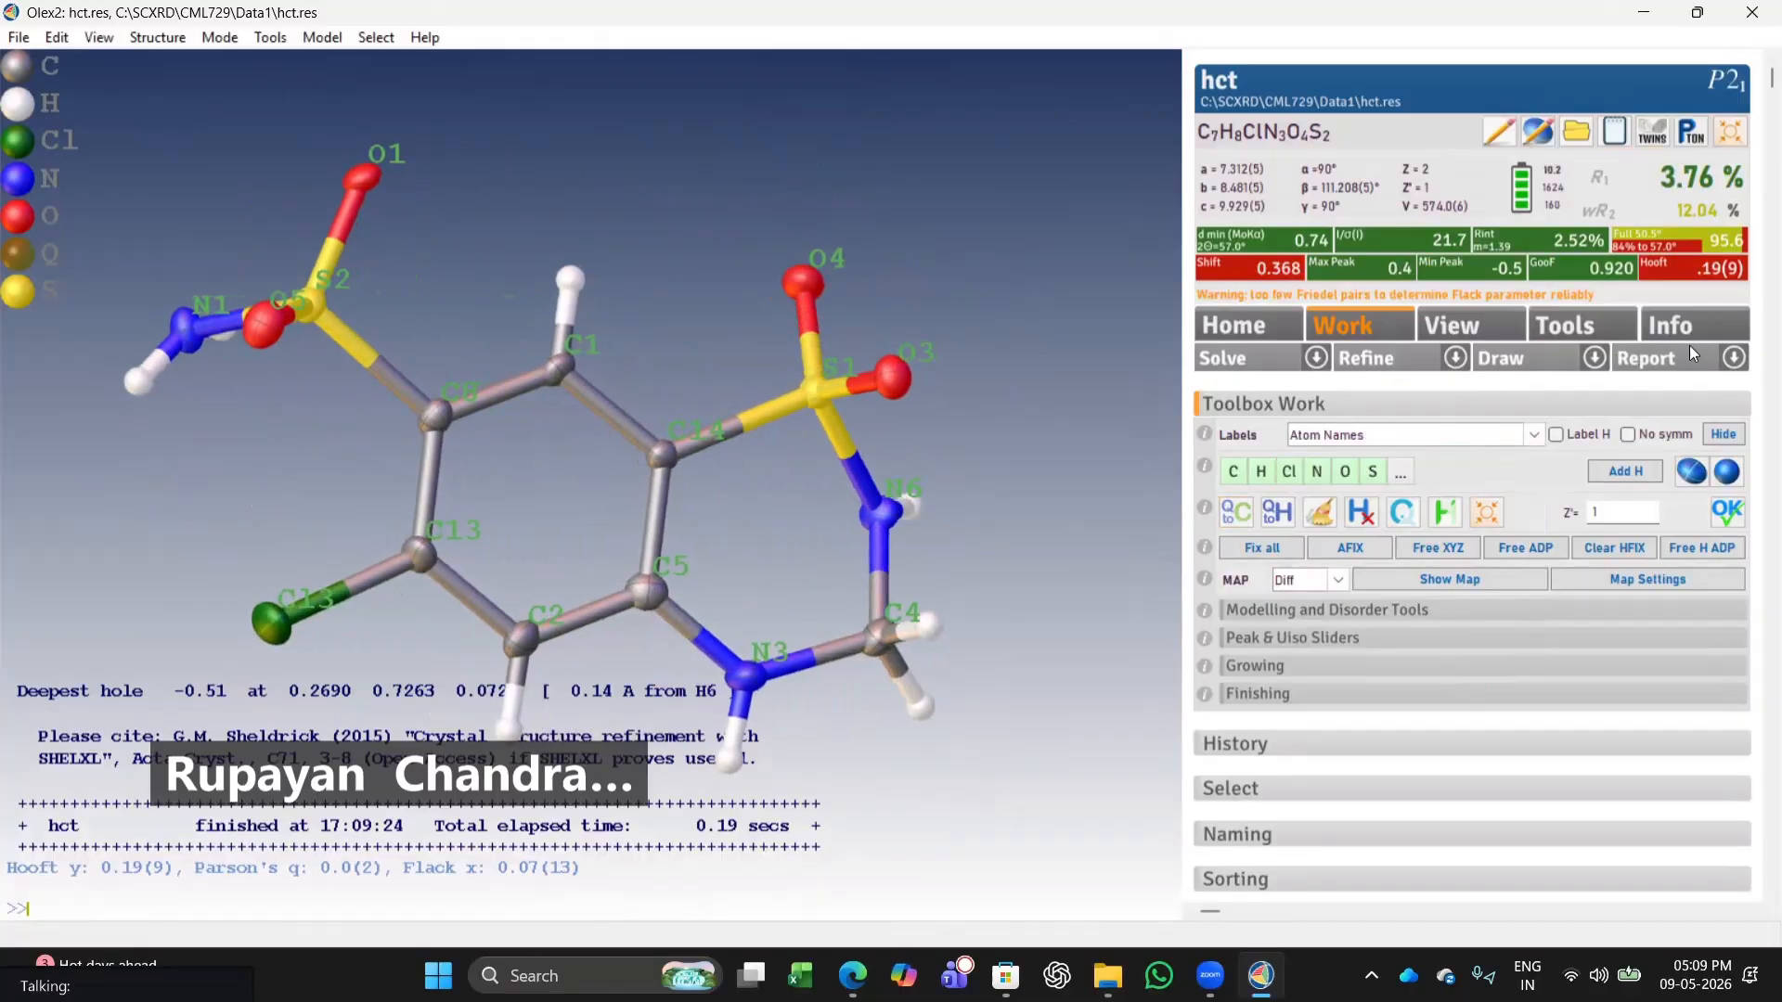
pyautogui.click(1453, 360)
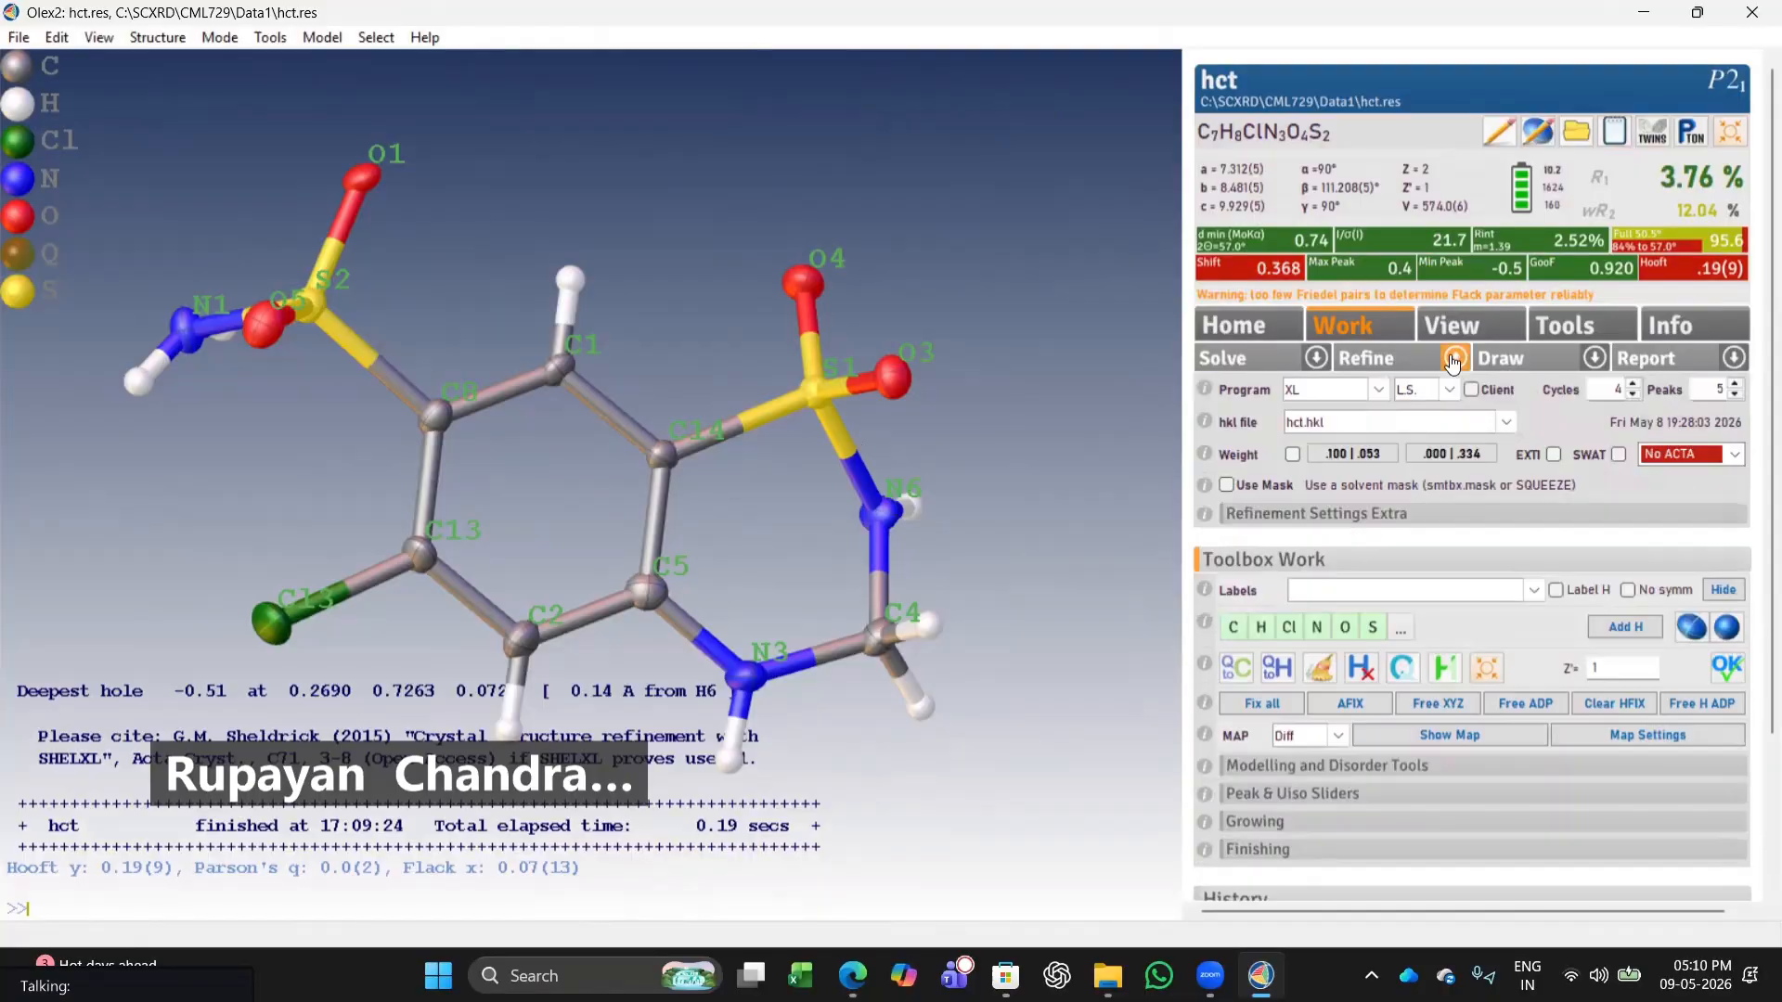
pyautogui.click(1453, 360)
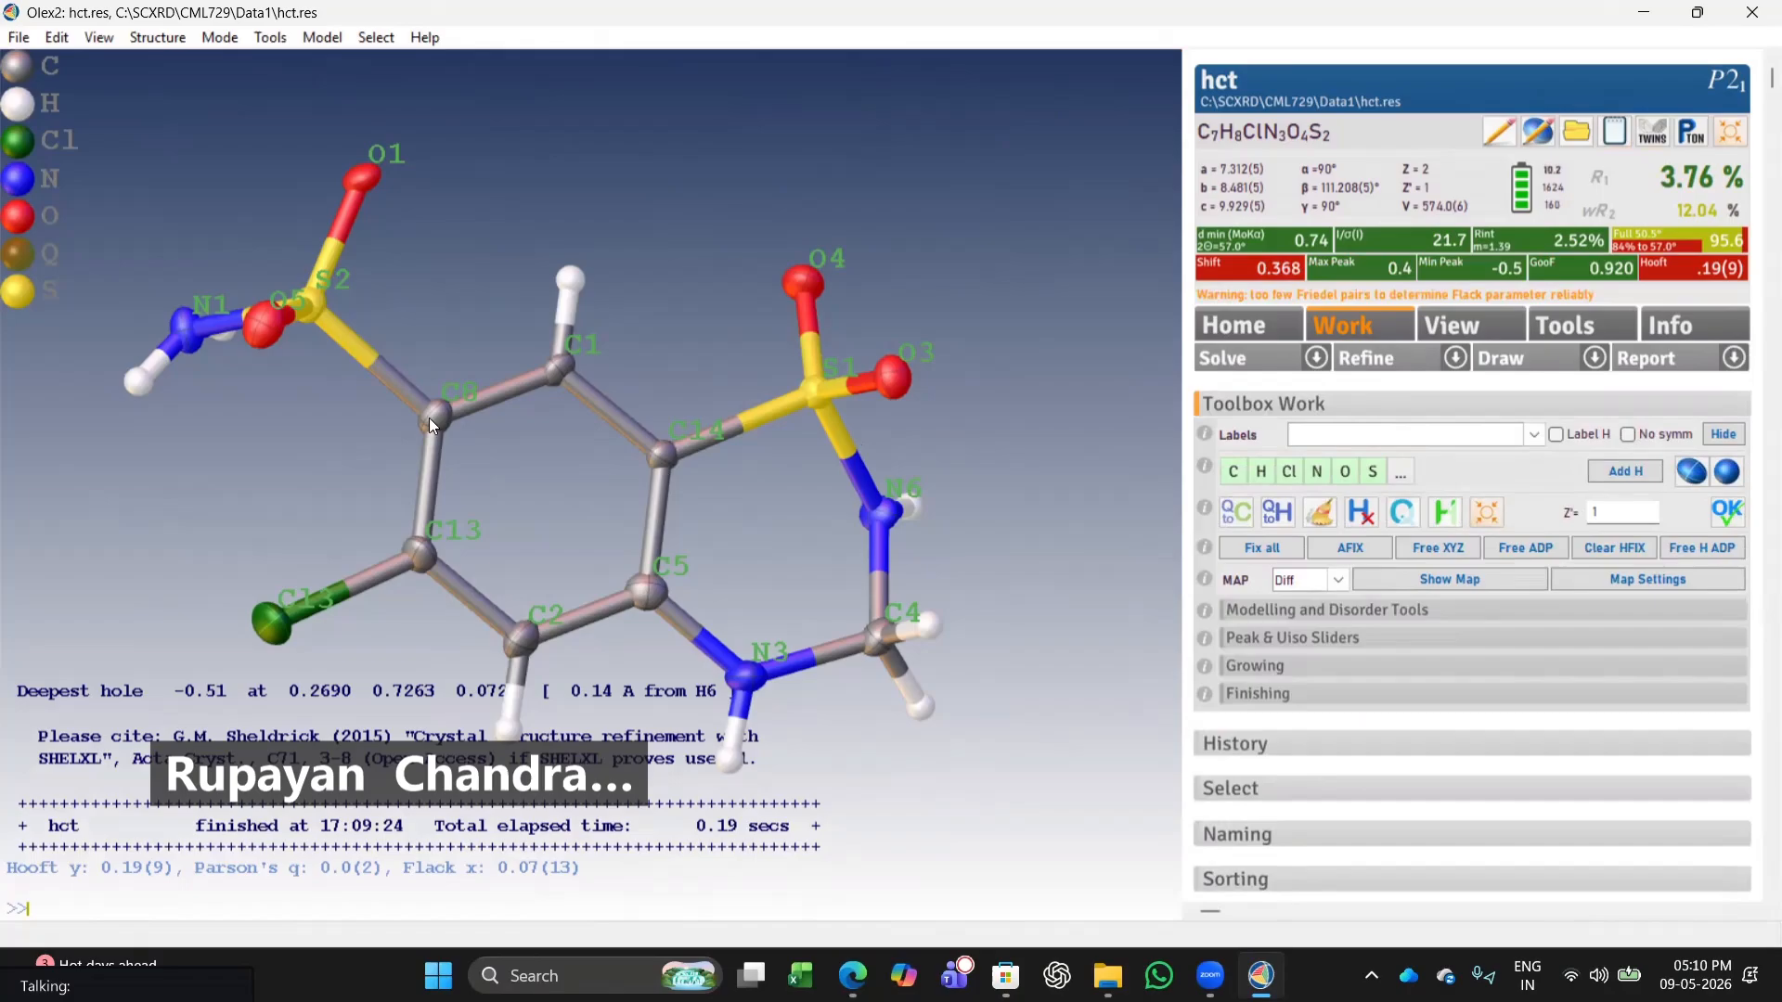
pyautogui.click(1564, 130)
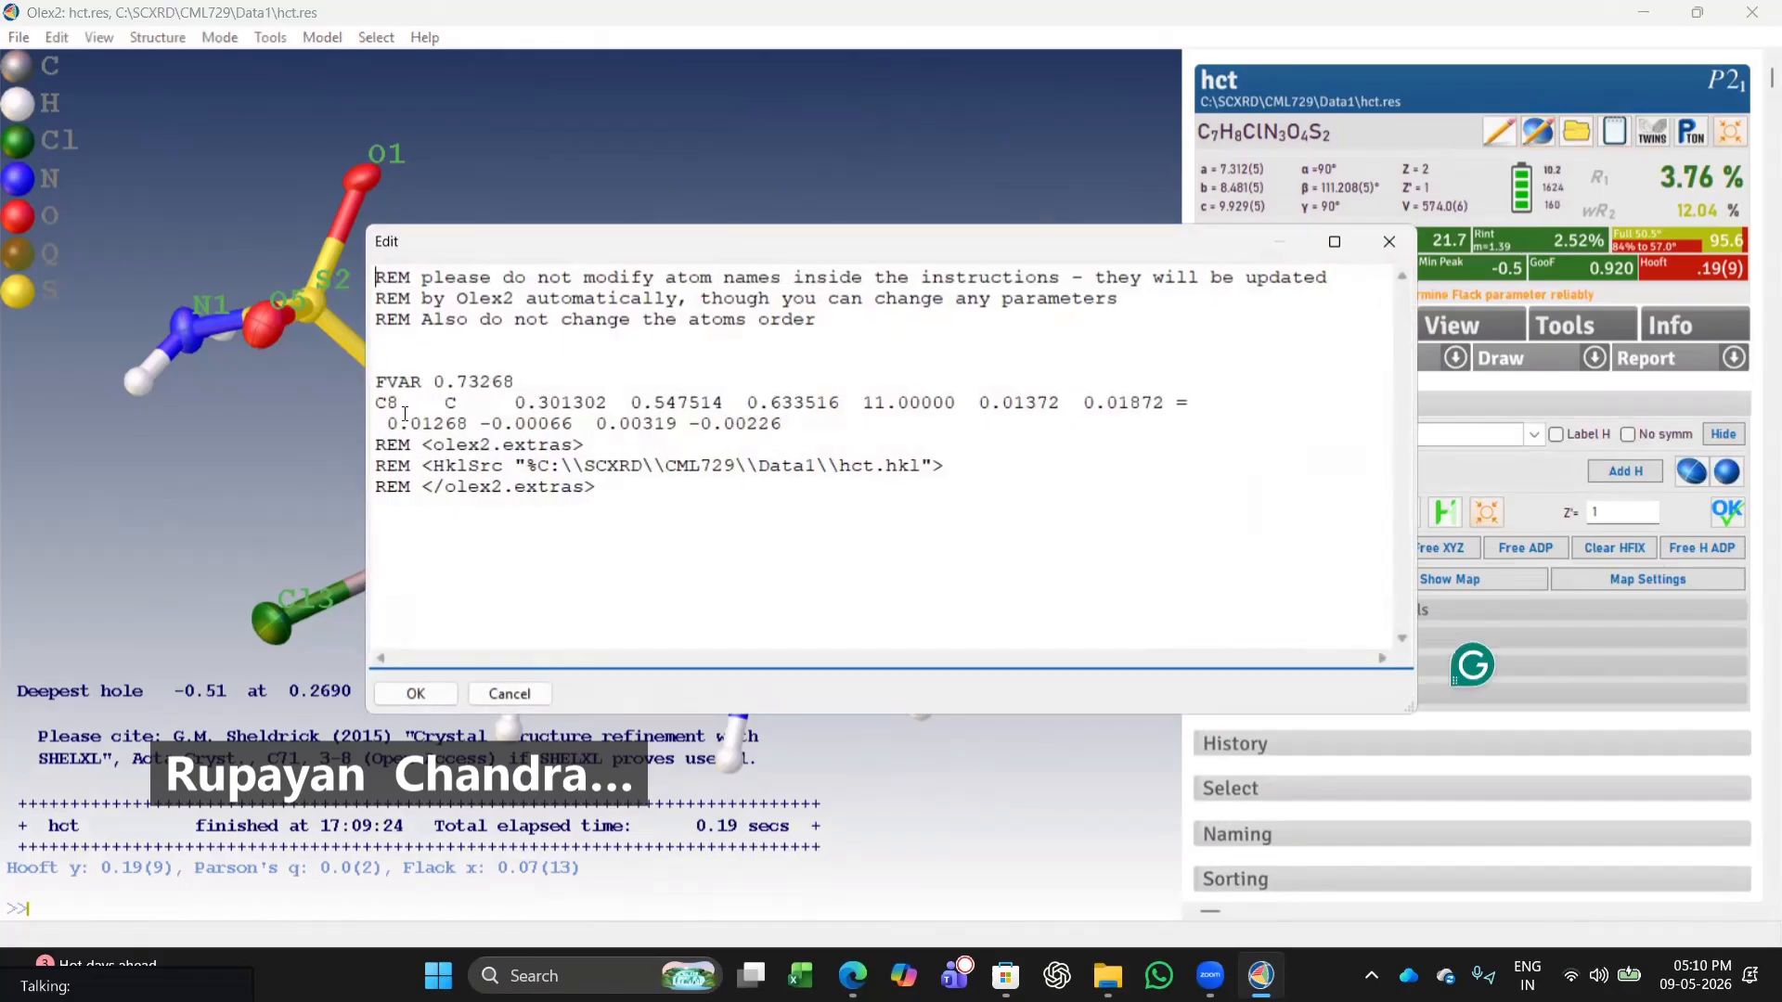
pyautogui.click(398, 402)
pyautogui.press('BackSpace')
pyautogui.write('1')
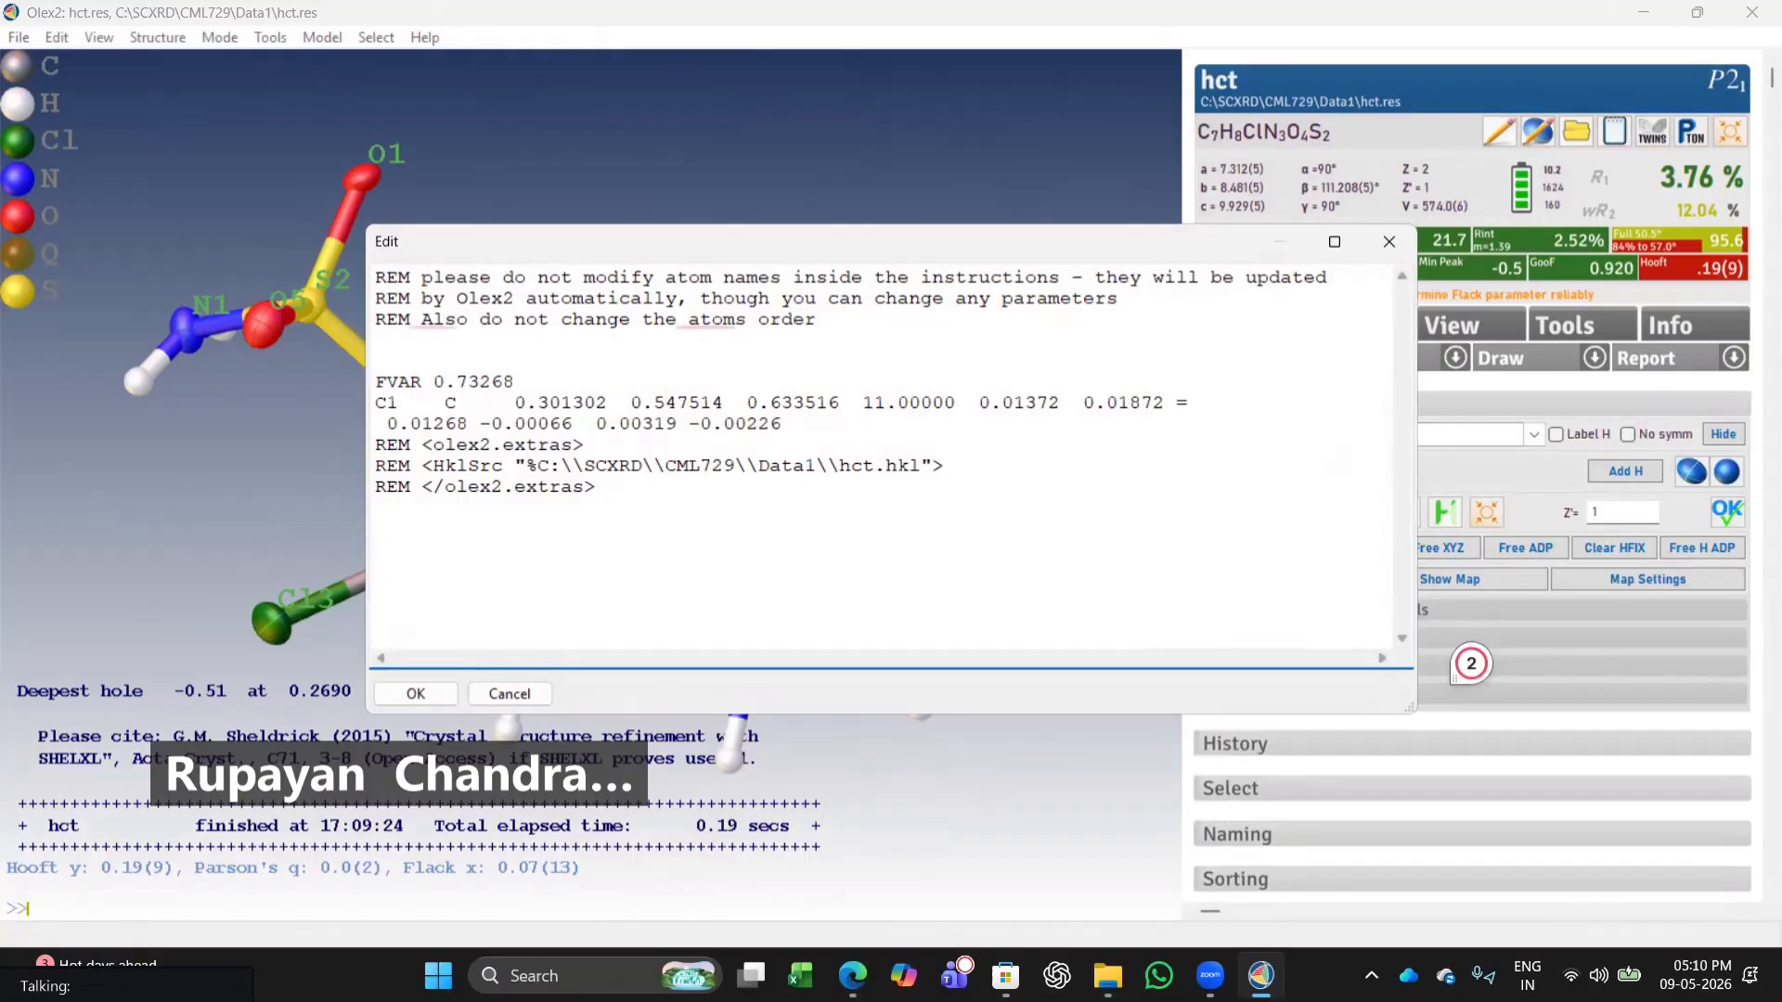
pyautogui.click(423, 692)
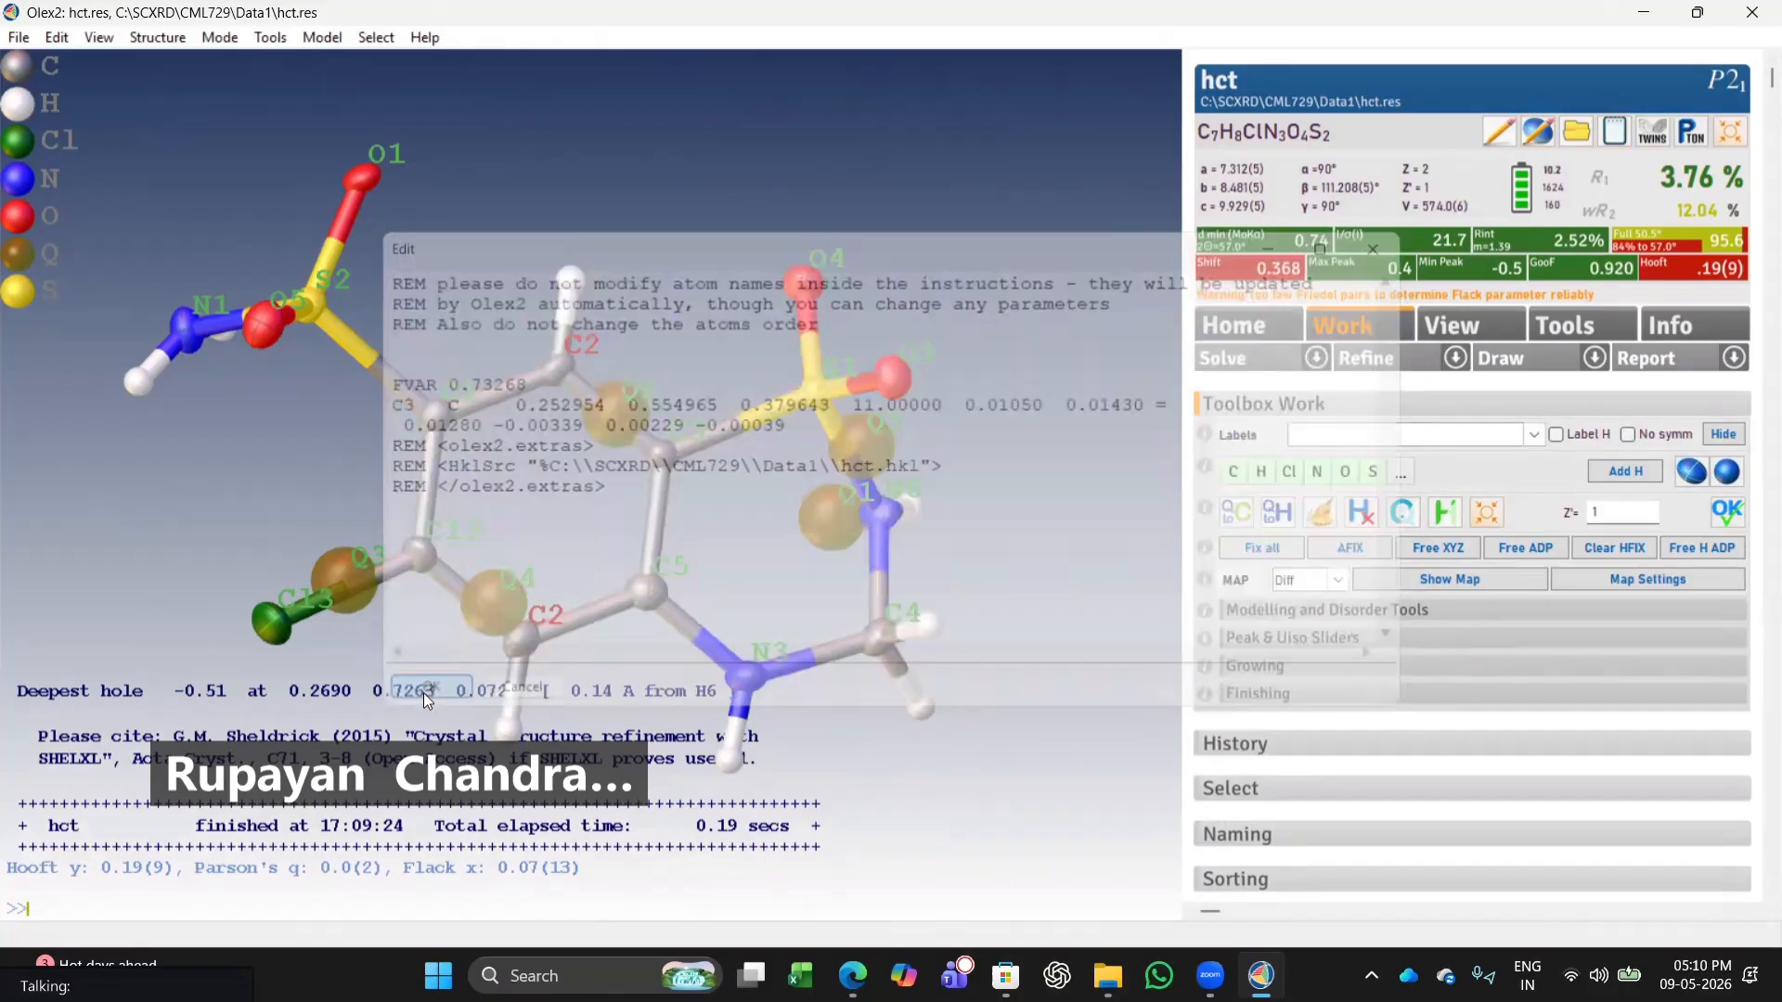
pyautogui.click(423, 692)
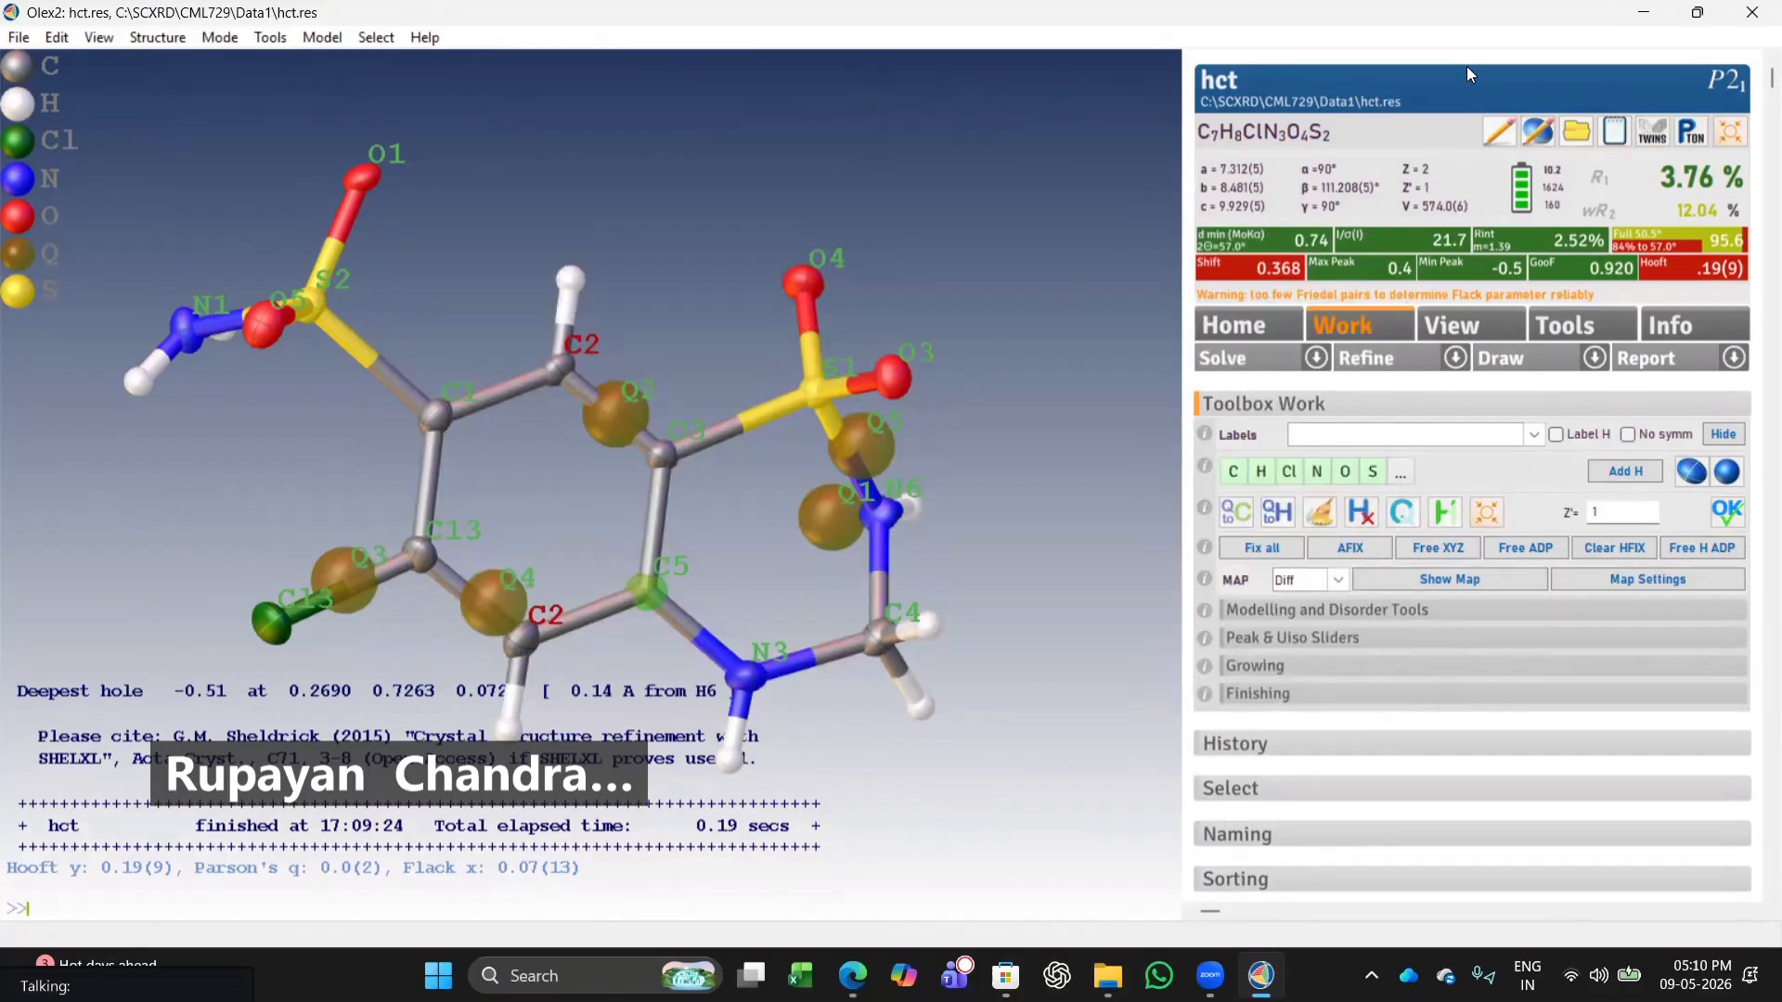
# Apply automatic atom naming and refine the structure twice.
pyautogui.click(1534, 133)
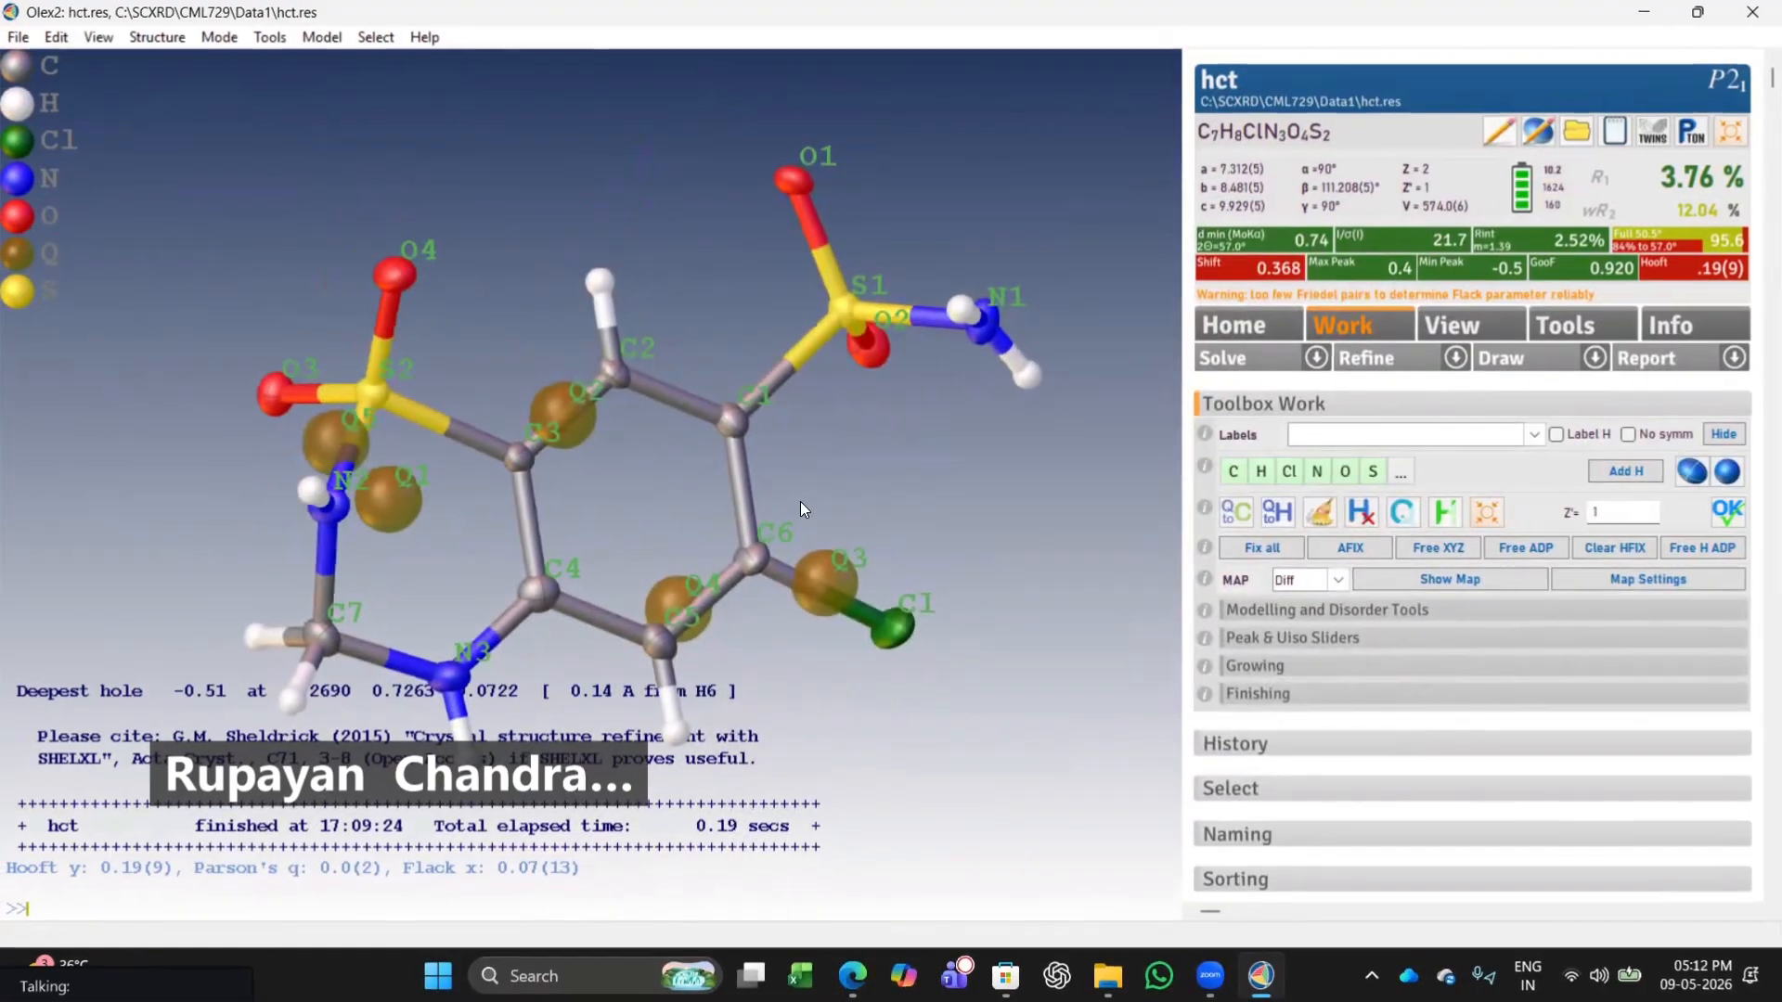
pyautogui.click(1417, 362)
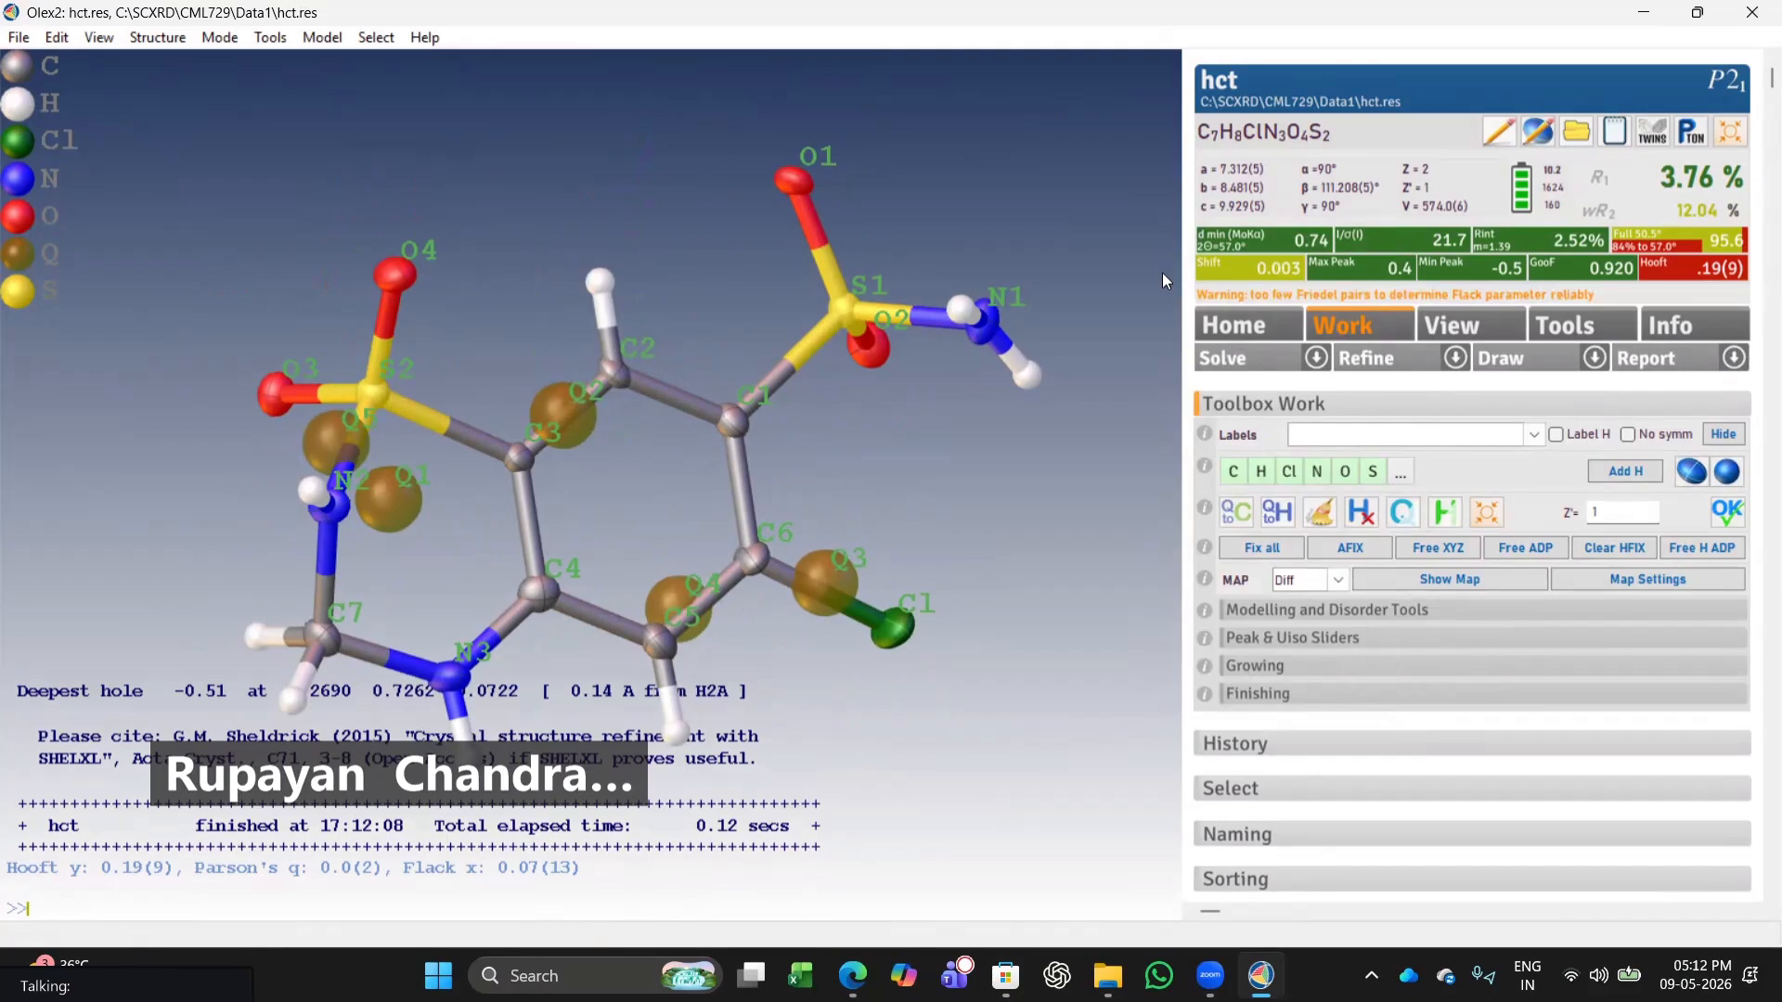
pyautogui.click(1368, 358)
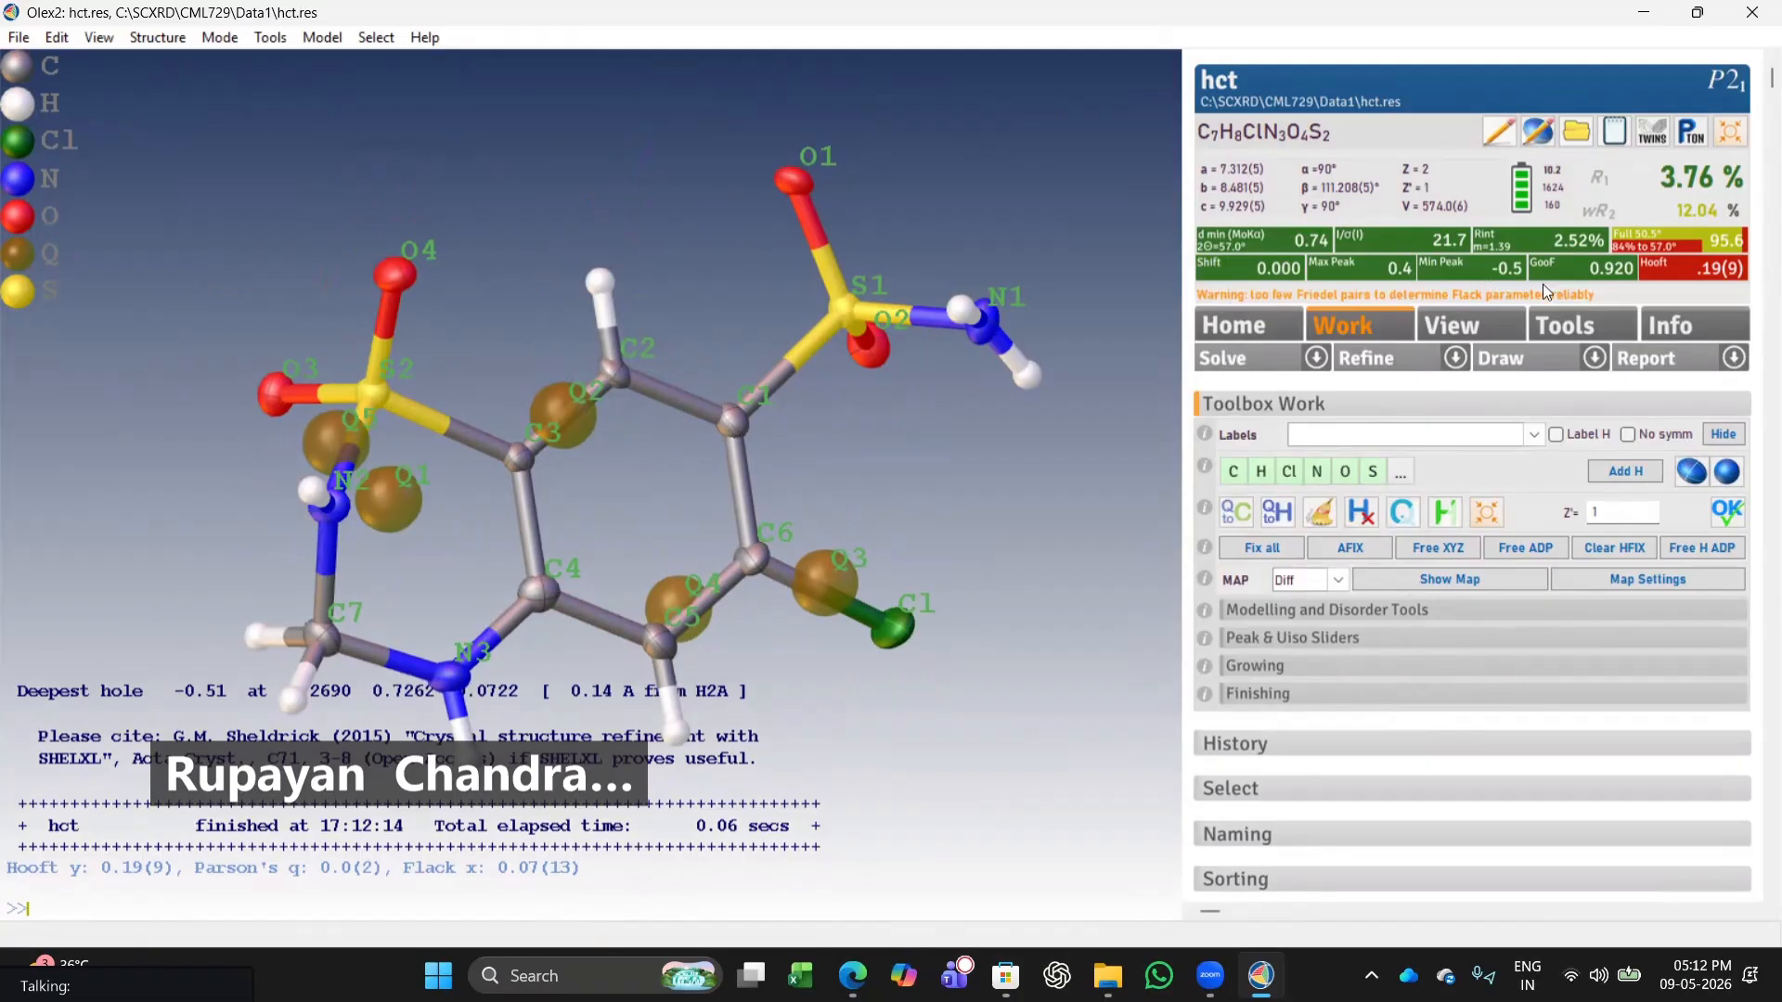
# Switch the refinement setting from No ACTA to ACTA.
pyautogui.moveTo(1101, 245); pyautogui.dragTo(612, 547)
pyautogui.scroll(-5, 687, 503)
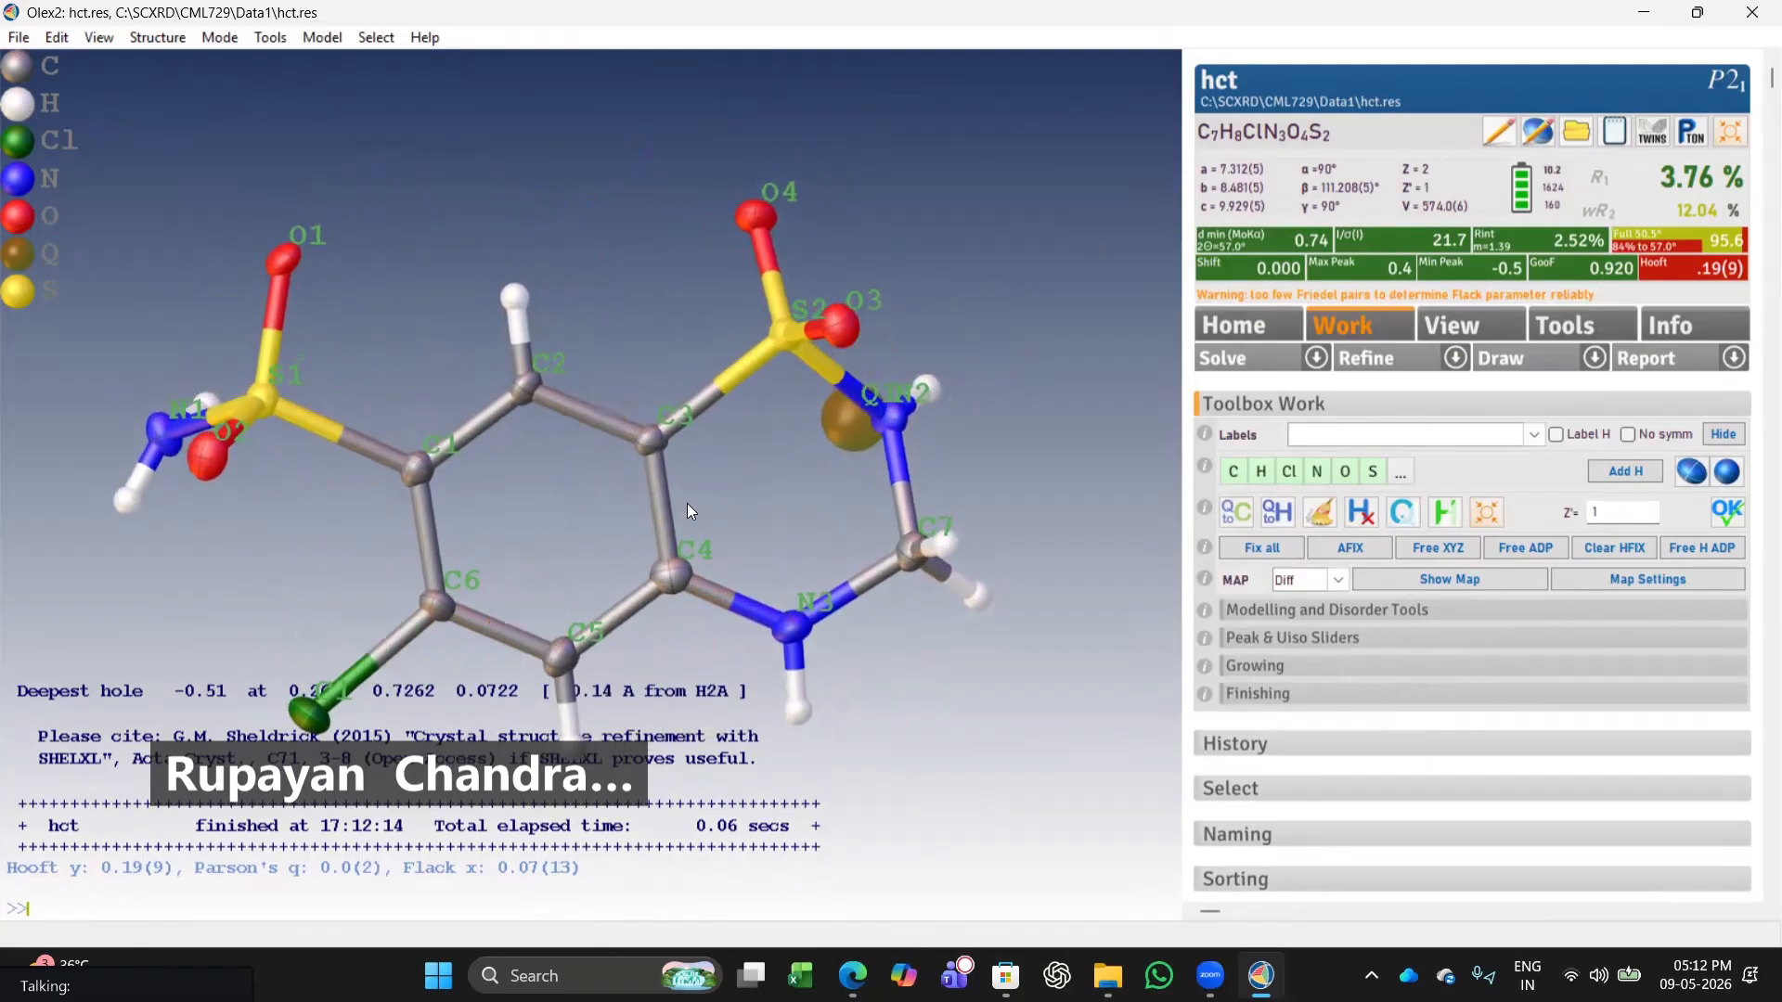
pyautogui.moveTo(421, 508); pyautogui.dragTo(809, 493)
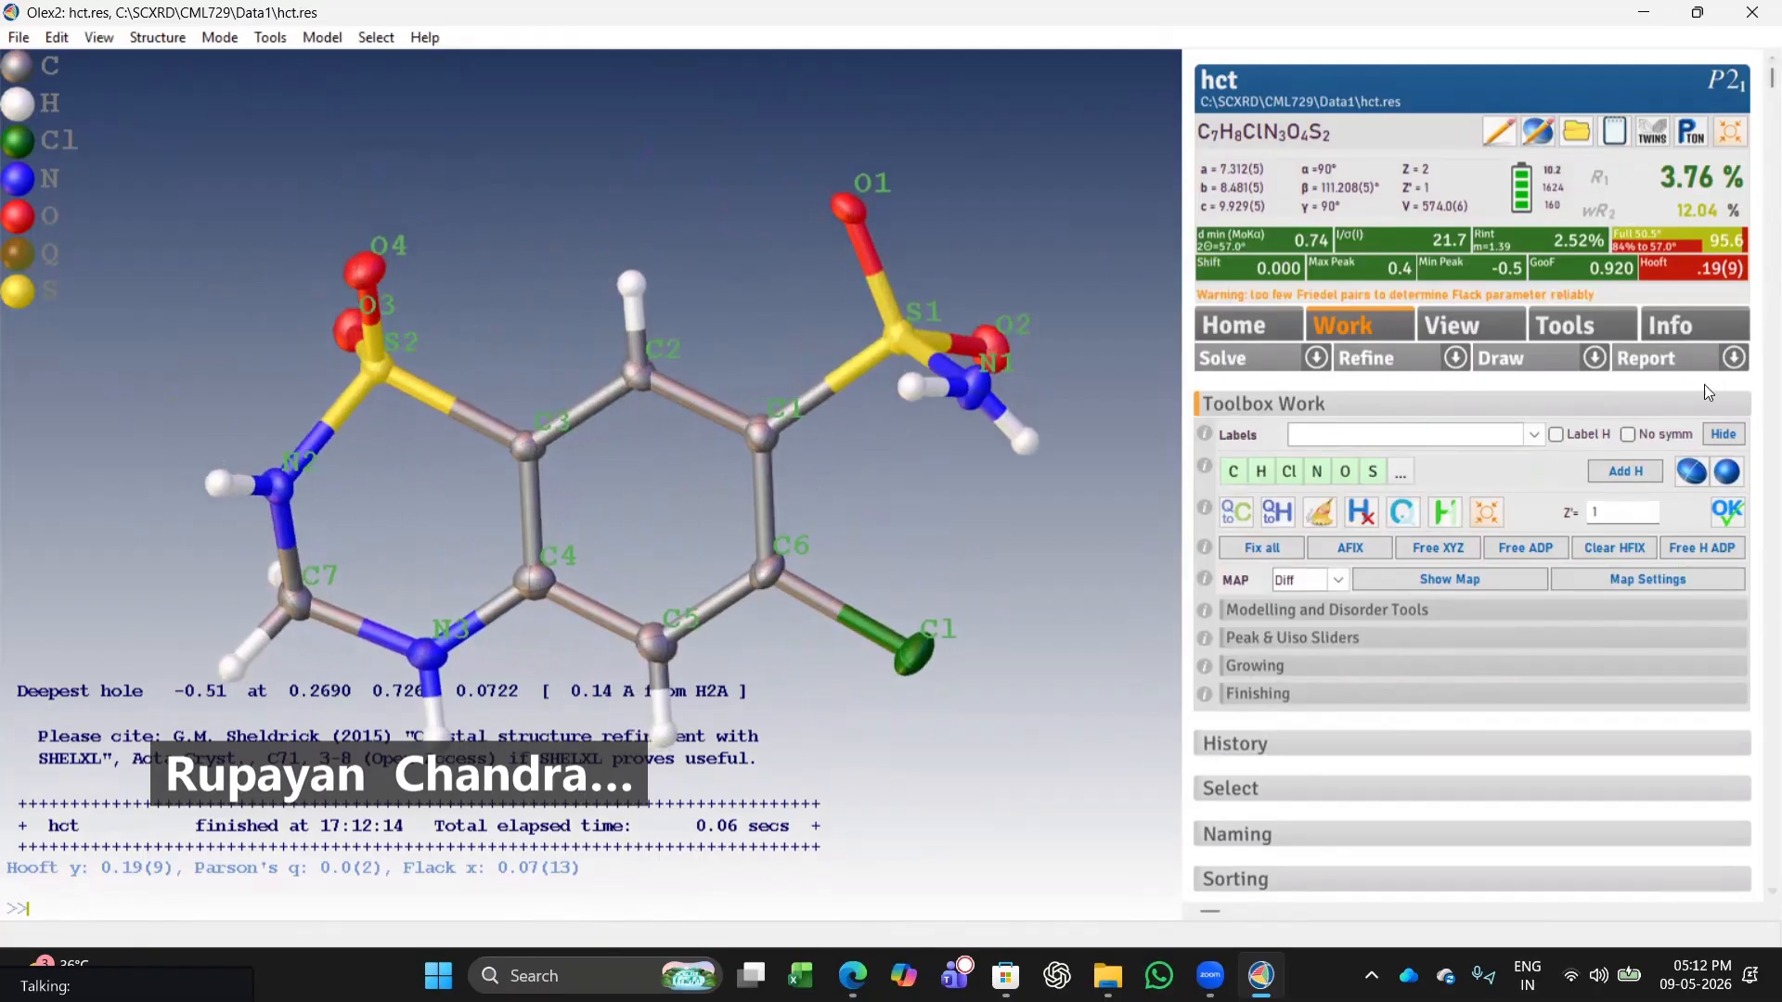
pyautogui.click(1453, 358)
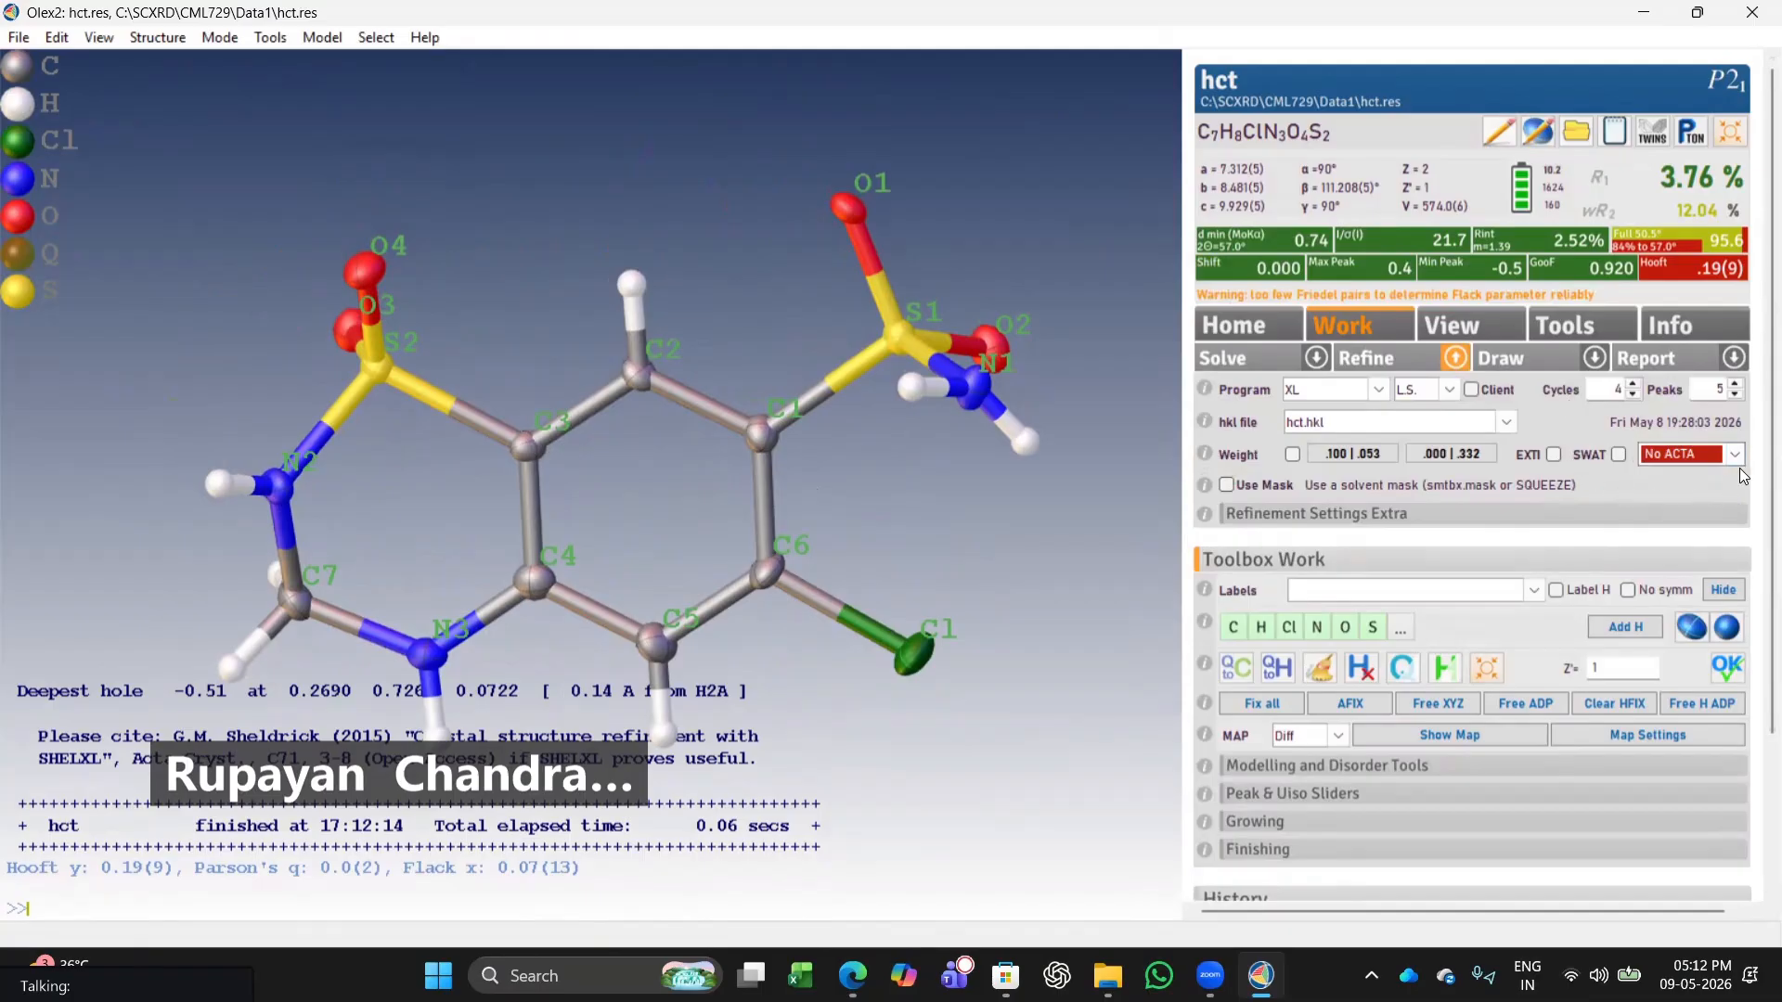
pyautogui.click(1734, 455)
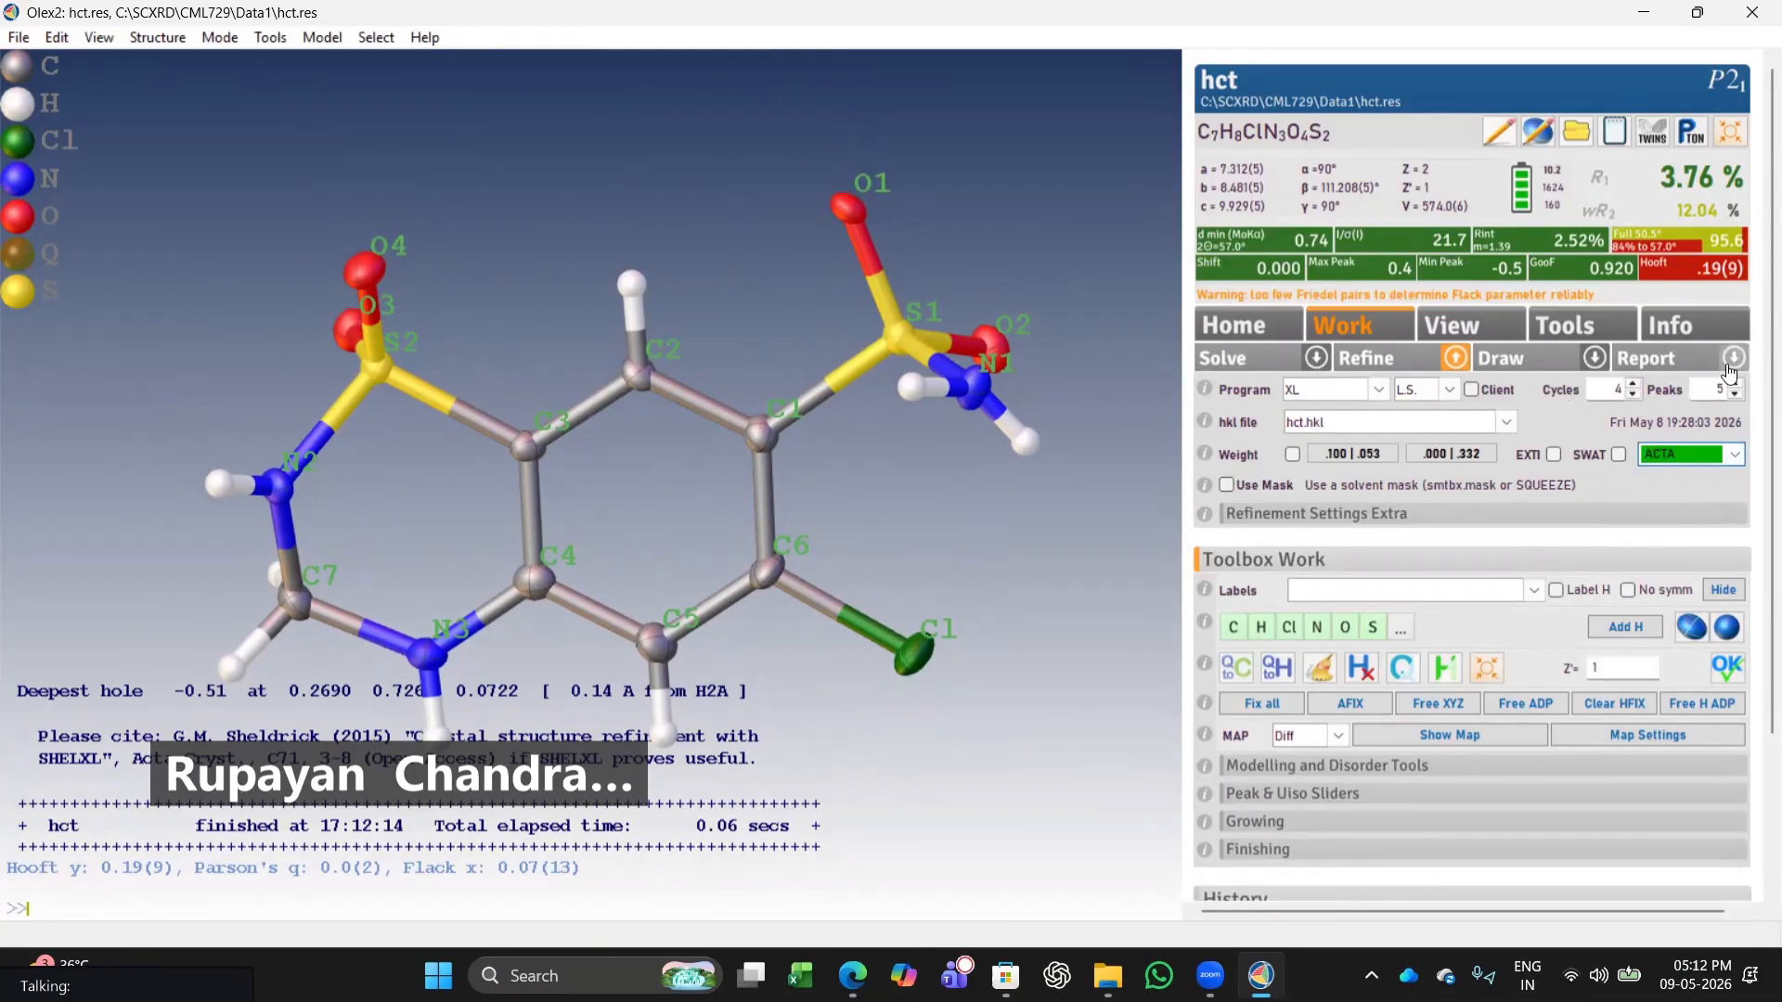
# Generate the structure report and scroll through its crystal data and refinement tables.
pyautogui.click(1667, 360)
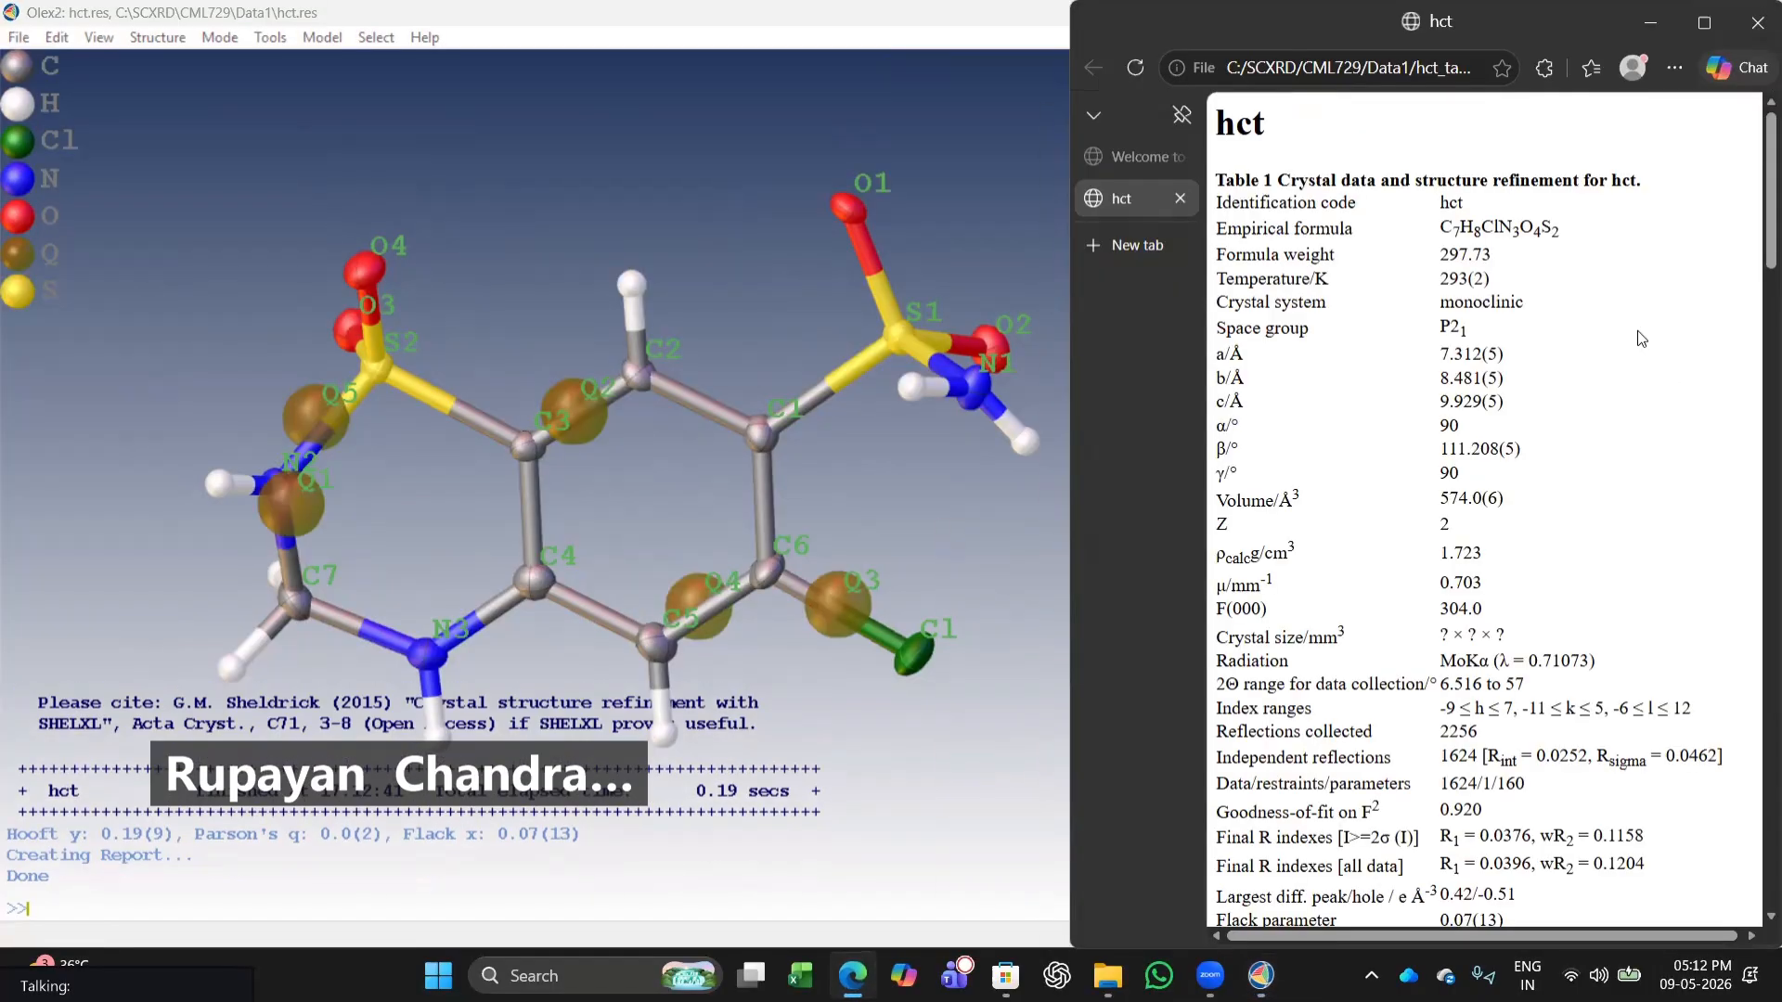
pyautogui.click(1703, 22)
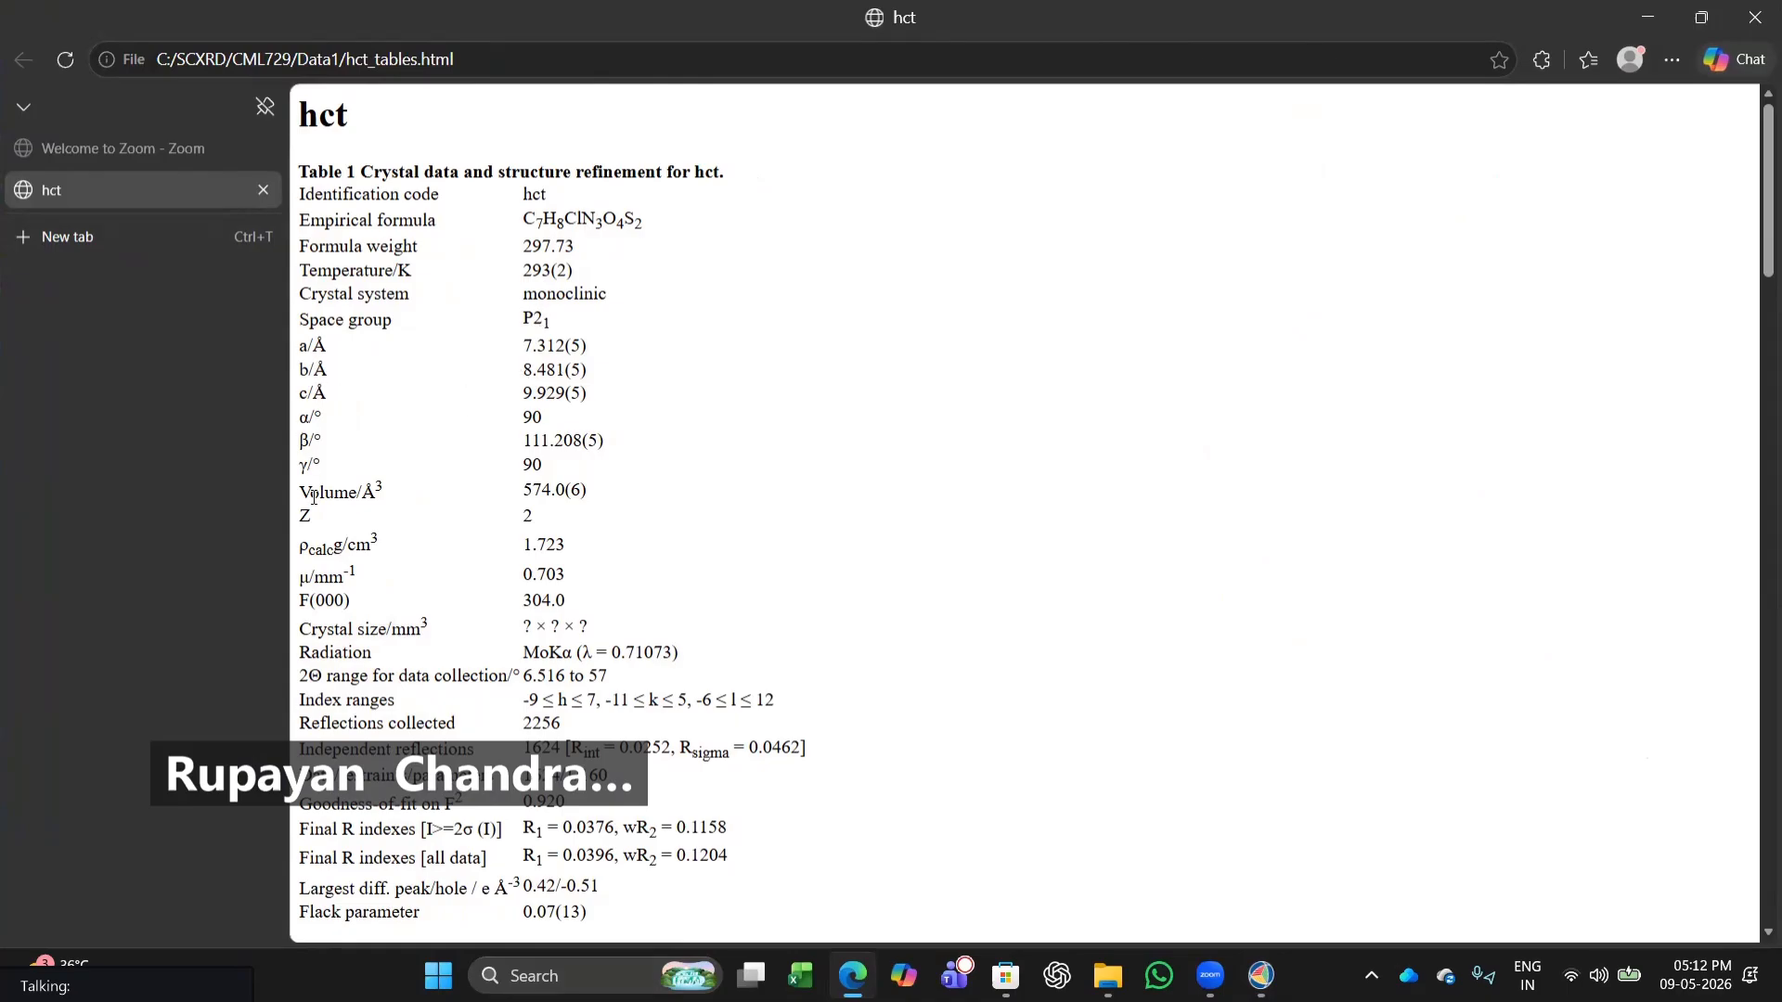
pyautogui.scroll(-3, 505, 538)
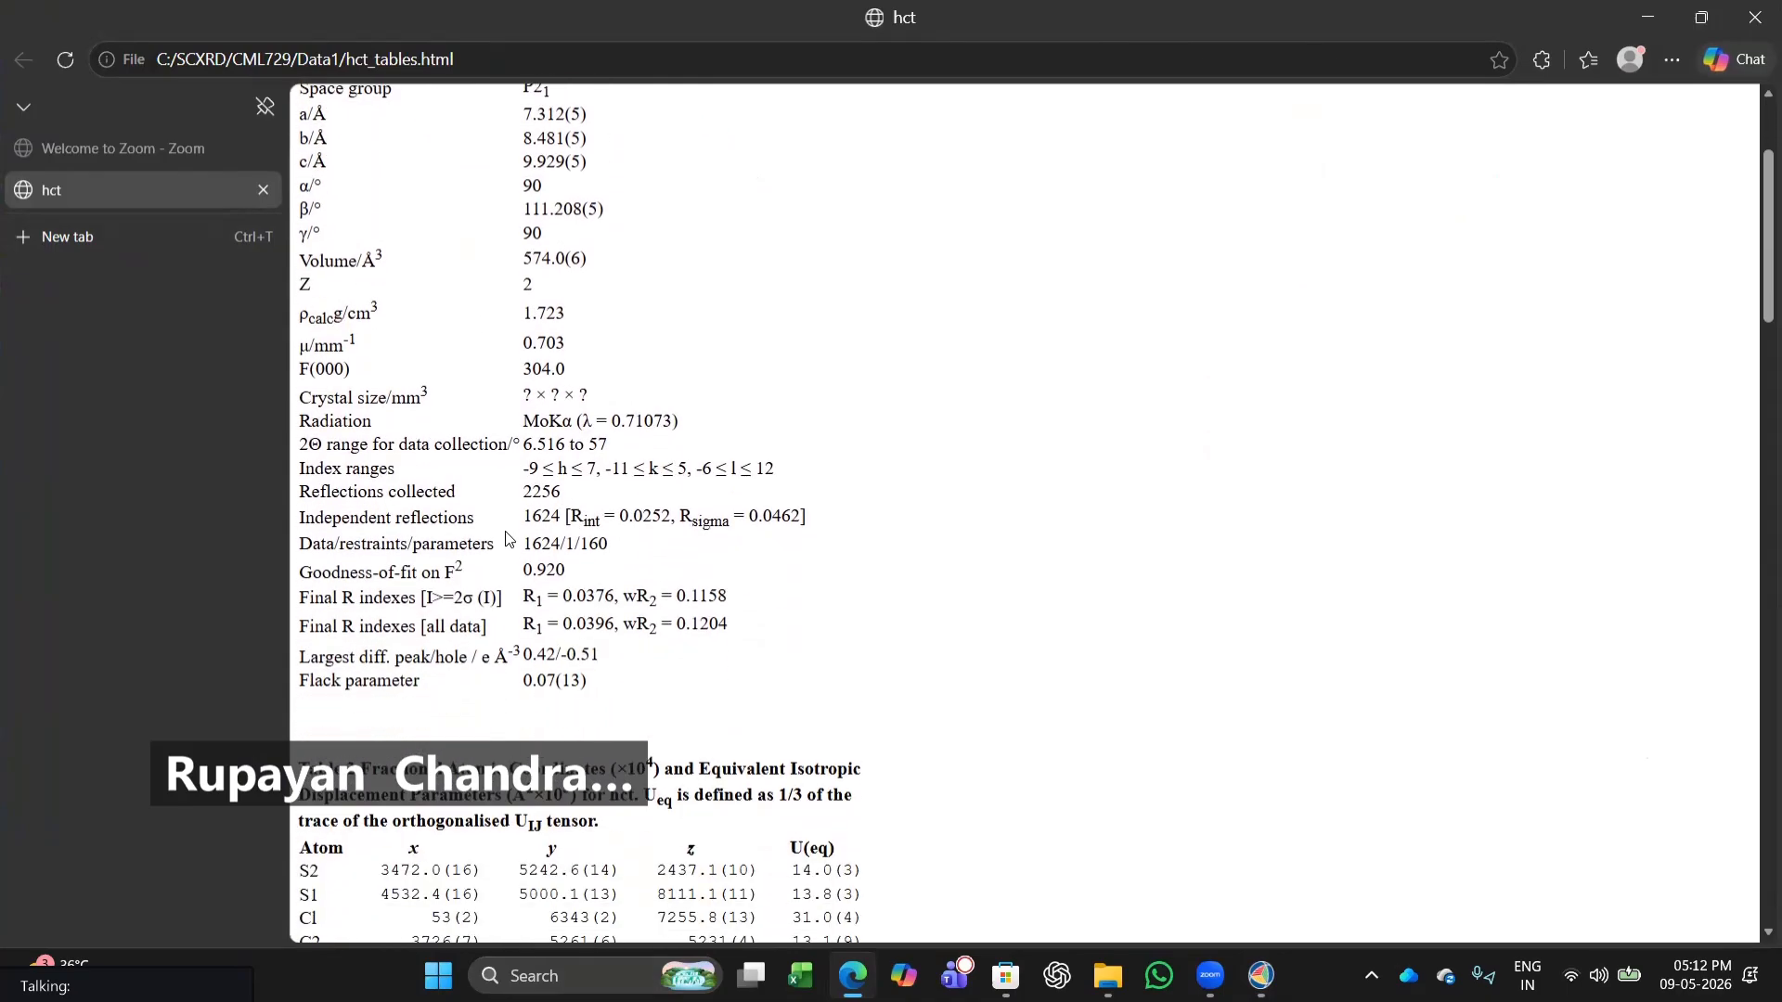
pyautogui.scroll(-3, 508, 538)
pyautogui.scroll(-3, 507, 531)
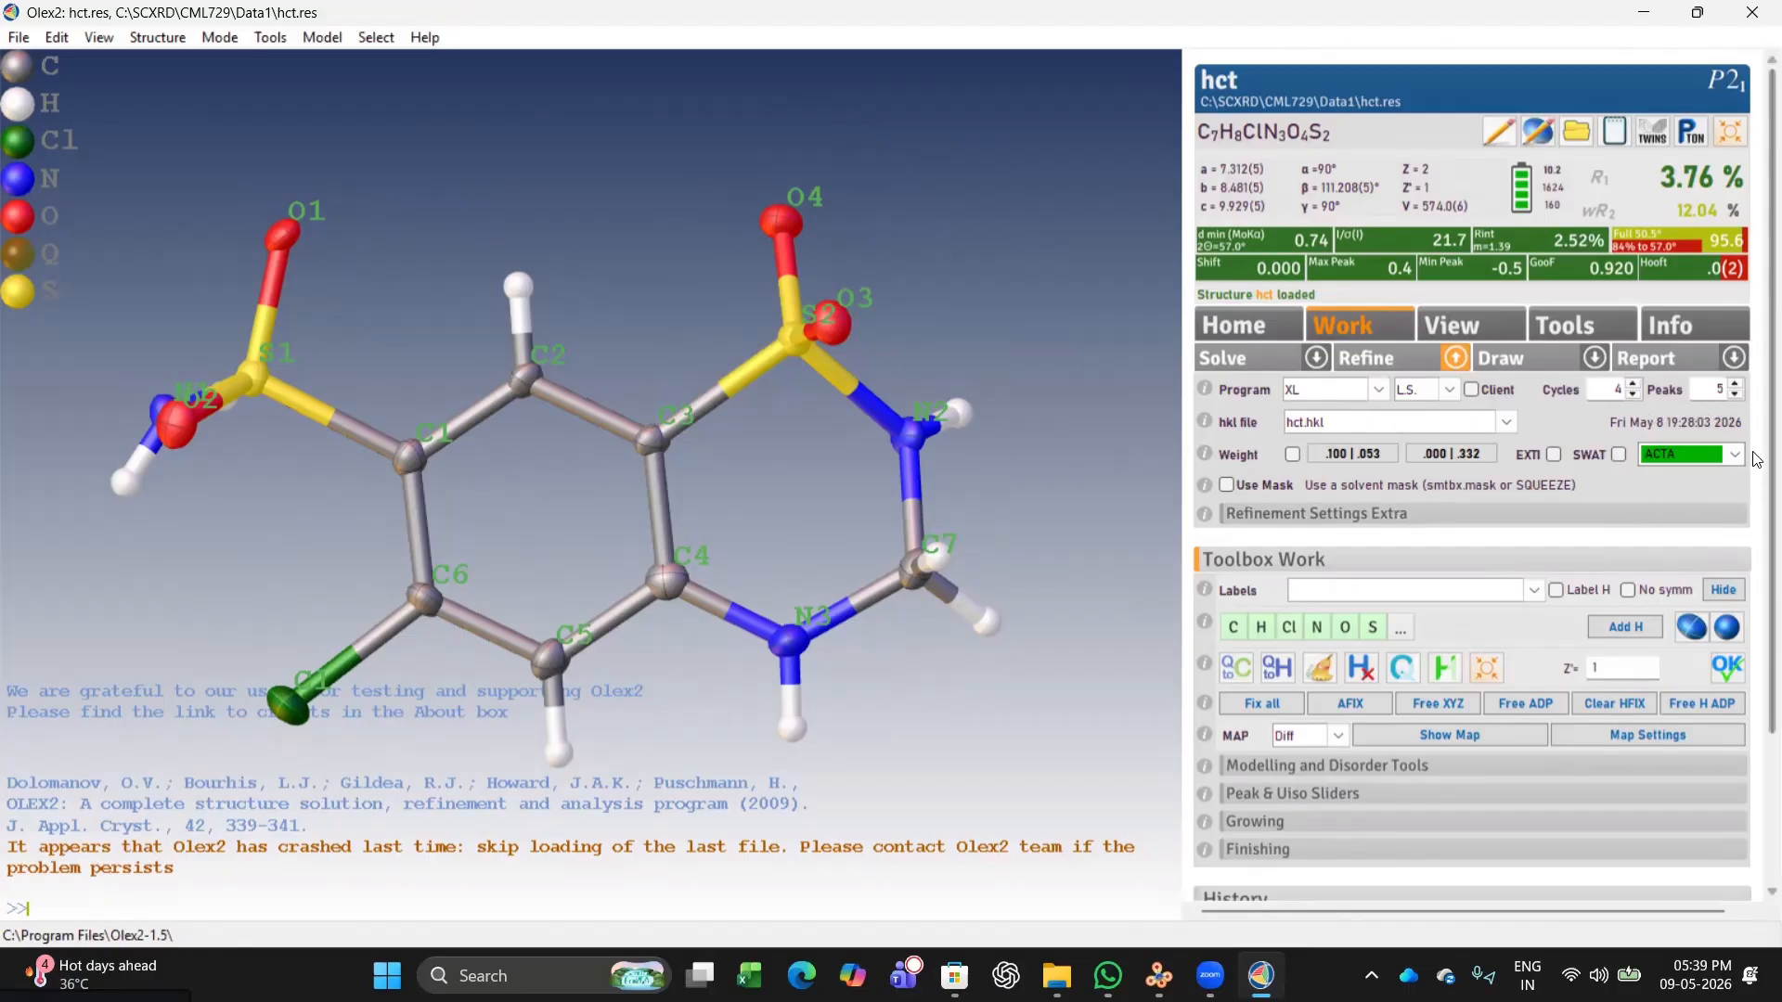
# Switch to VESTA and open the hct CIF file from the Data1 folder.
pyautogui.click(1056, 974)
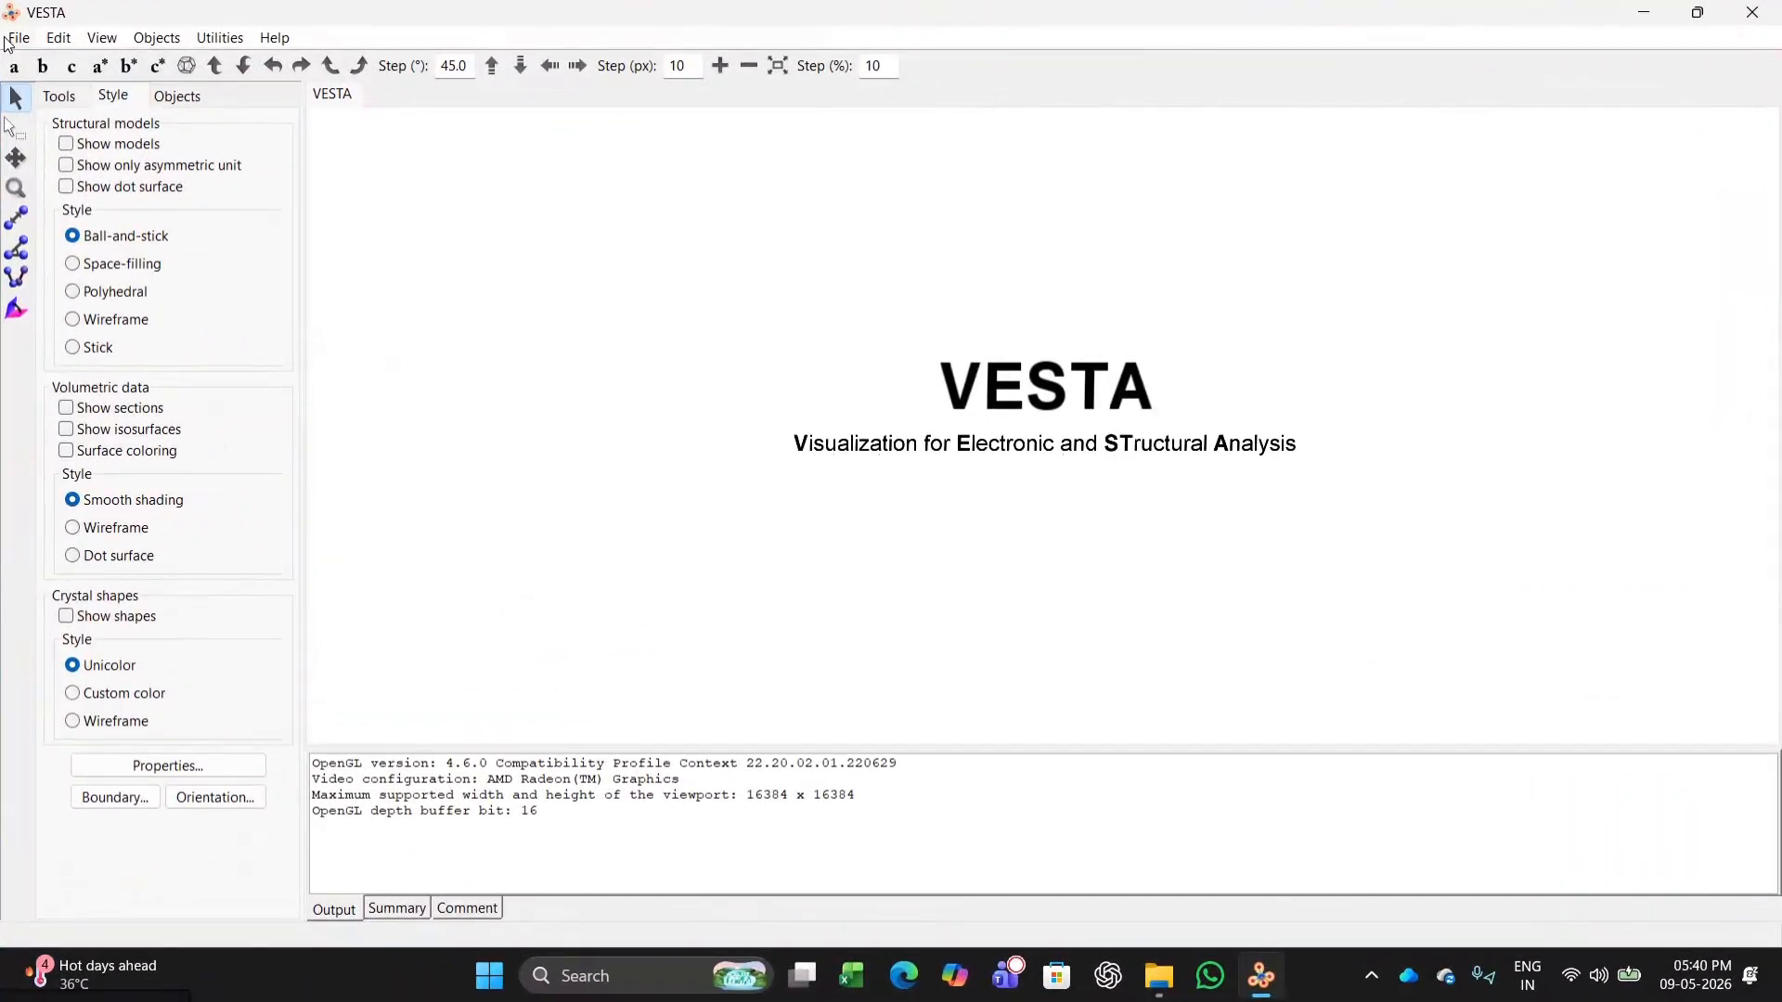
pyautogui.click(11, 39)
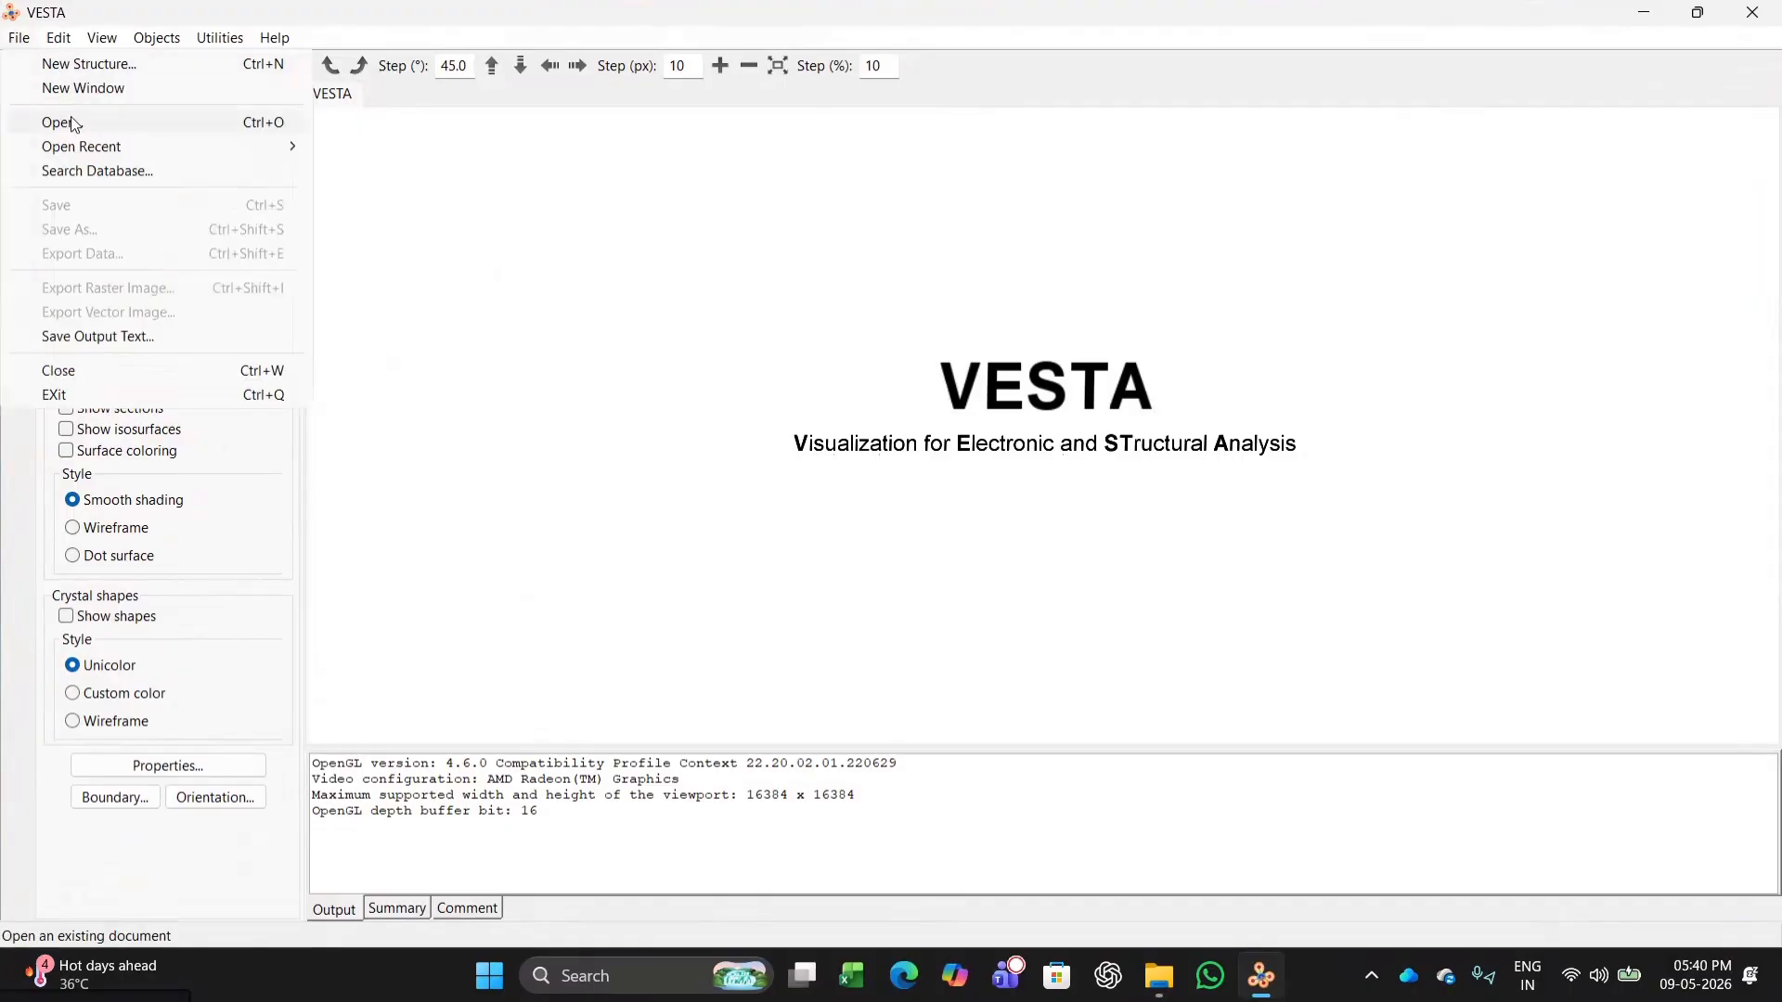
pyautogui.click(72, 122)
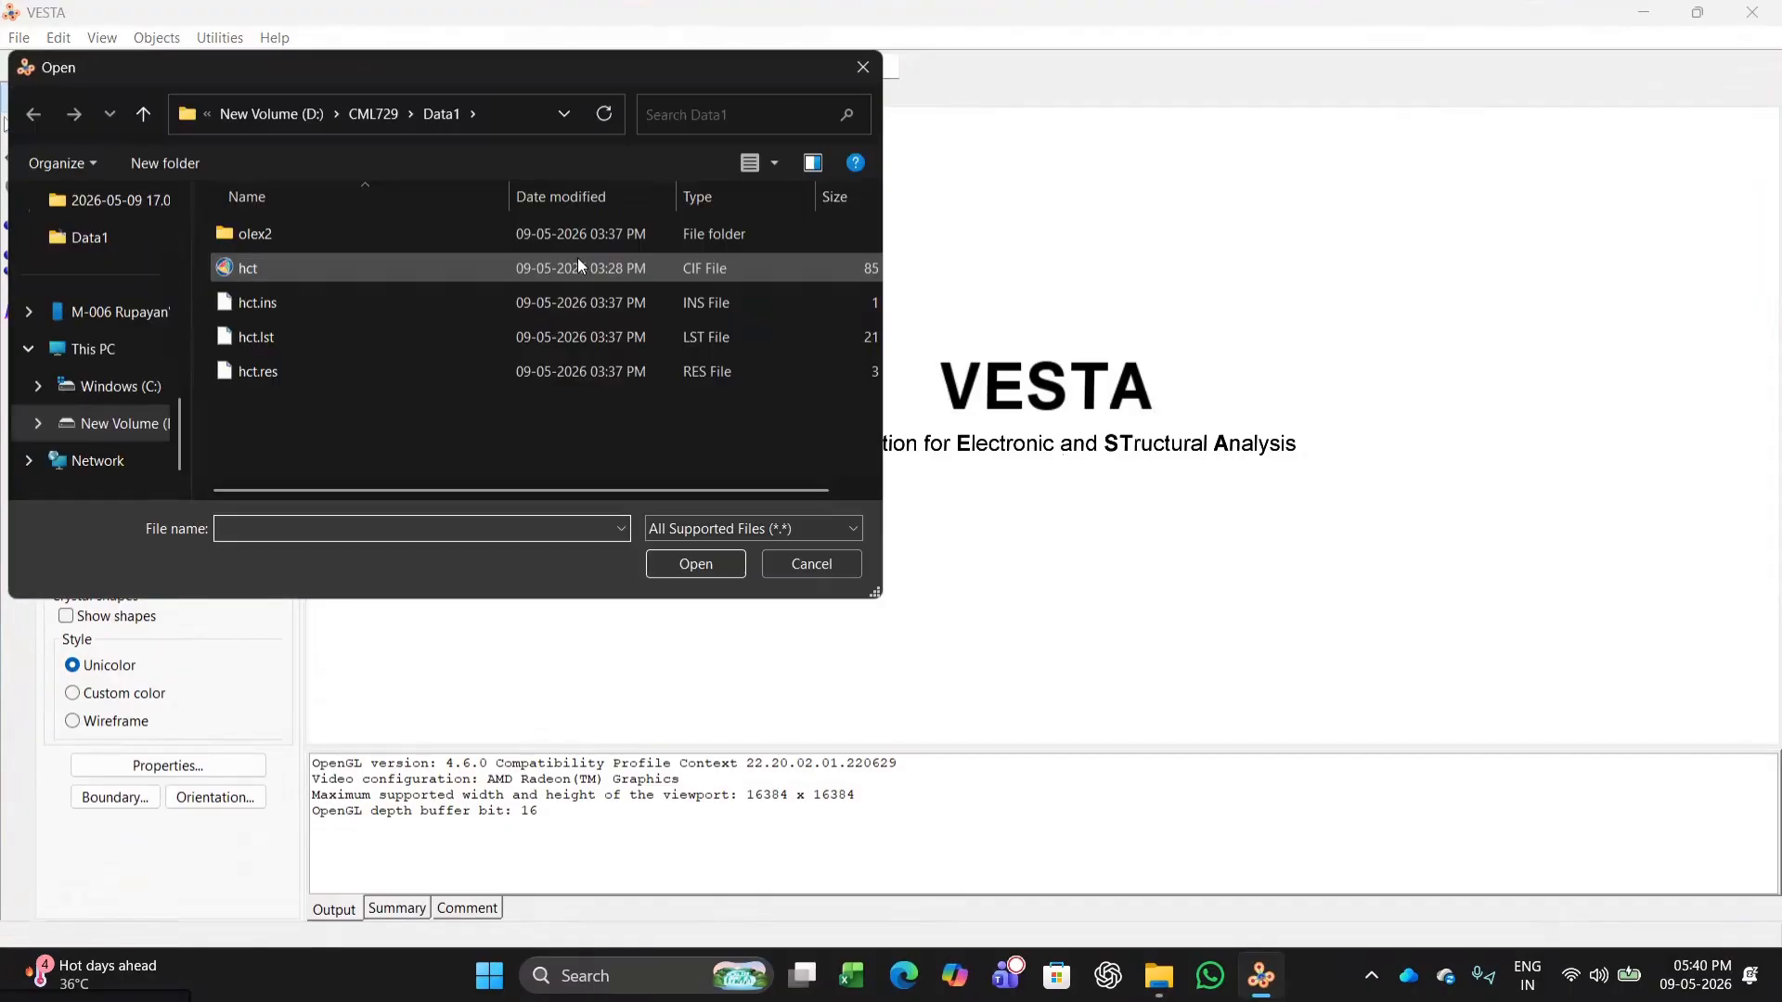
pyautogui.click(297, 267)
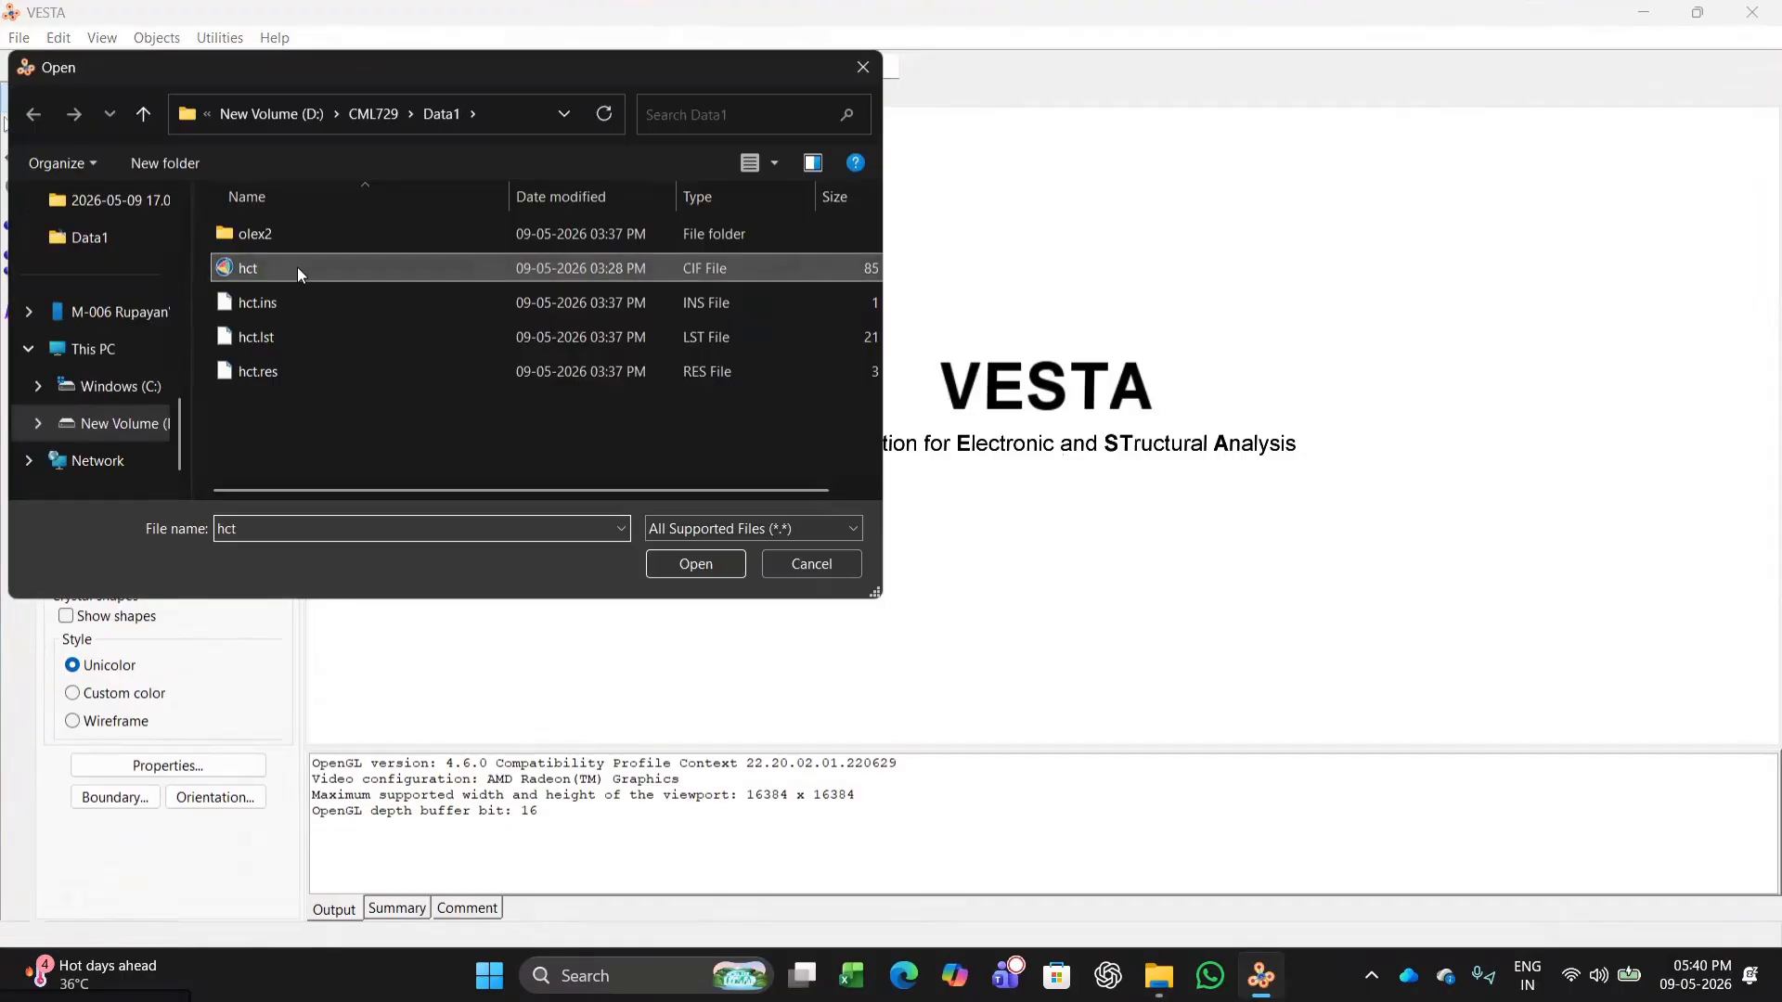
pyautogui.click(720, 565)
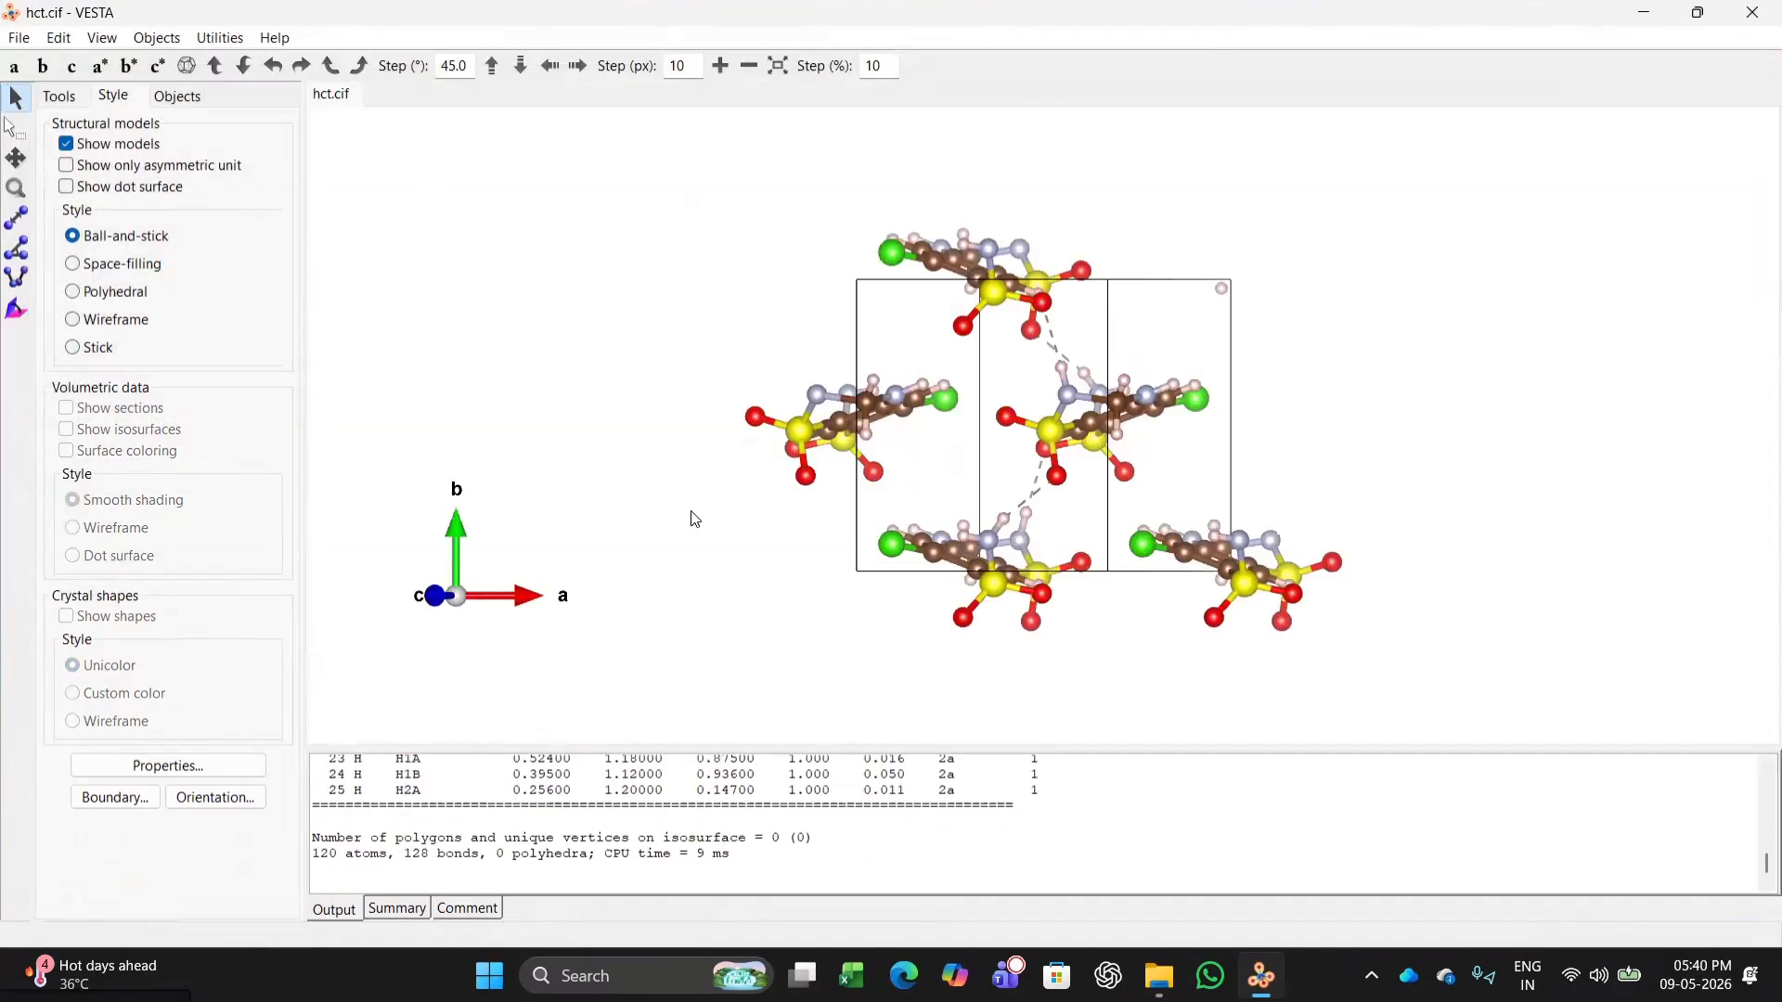
# Rotate the crystal structure to examine the molecular packing within the unit cell.
pyautogui.moveTo(694, 517); pyautogui.dragTo(1392, 501)
pyautogui.moveTo(804, 519); pyautogui.dragTo(1425, 715)
pyautogui.moveTo(767, 637); pyautogui.dragTo(421, 183)
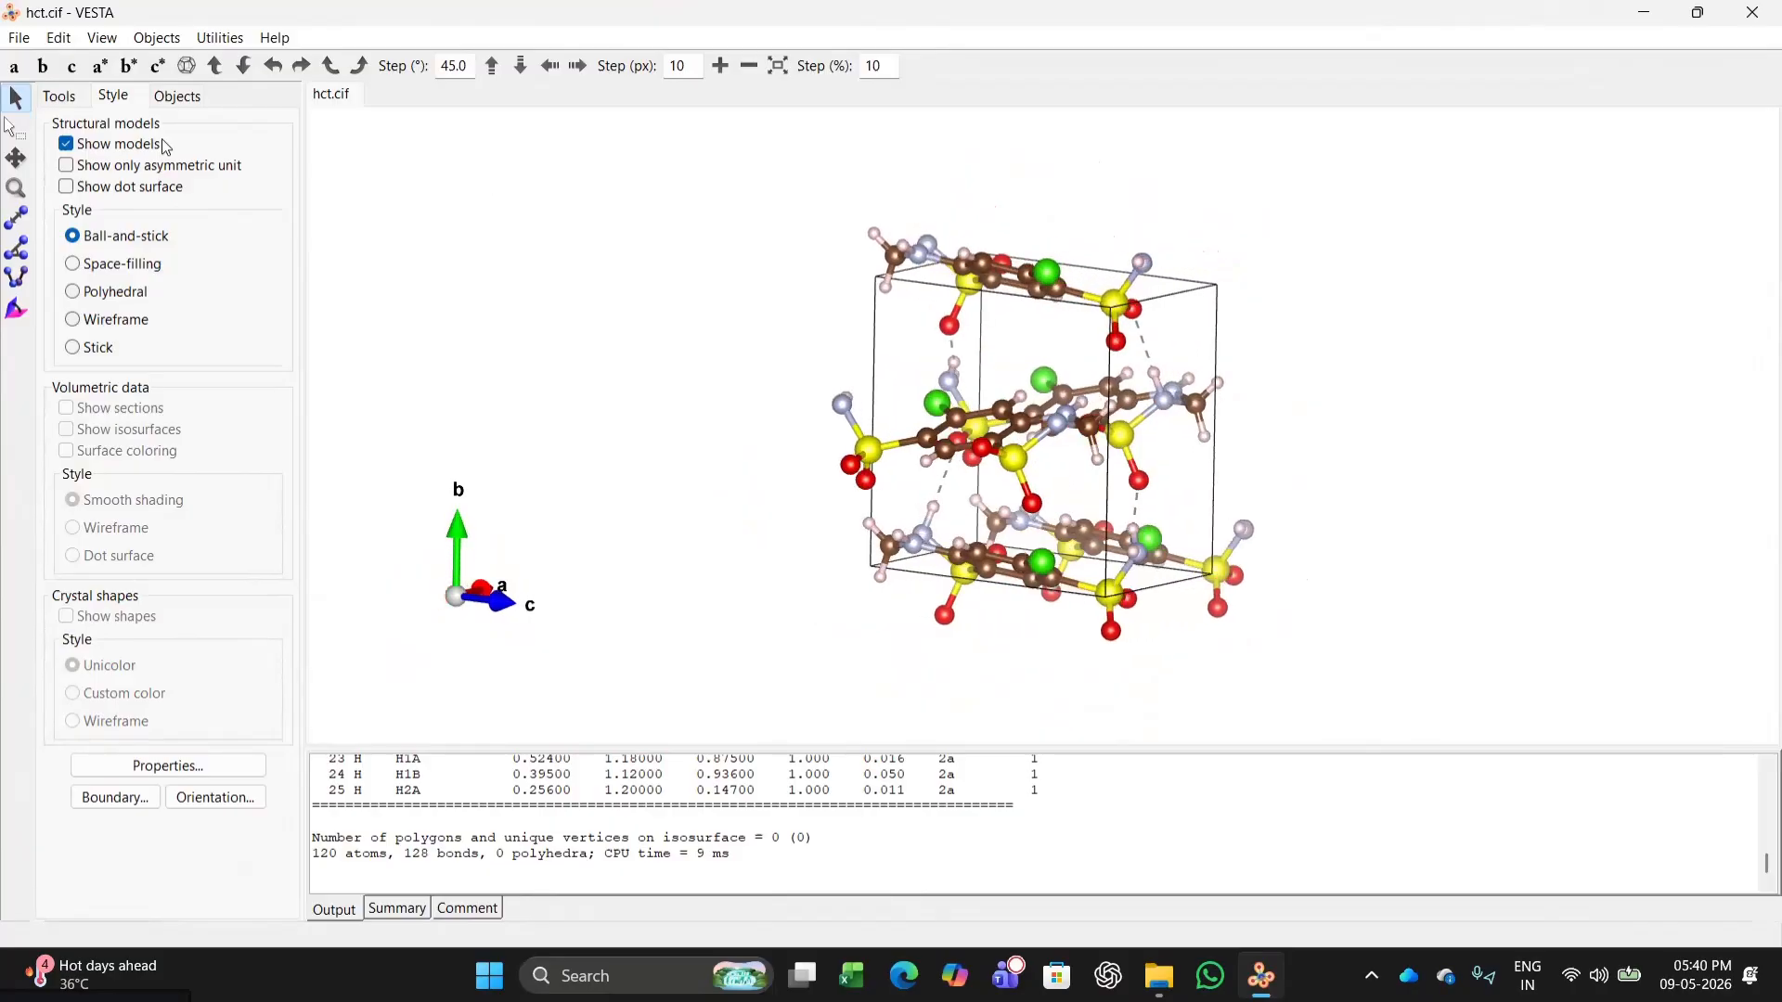
# Calculate the simulated powder diffraction pattern with the default conditions and display its plot in a maximized window.
pyautogui.click(219, 40)
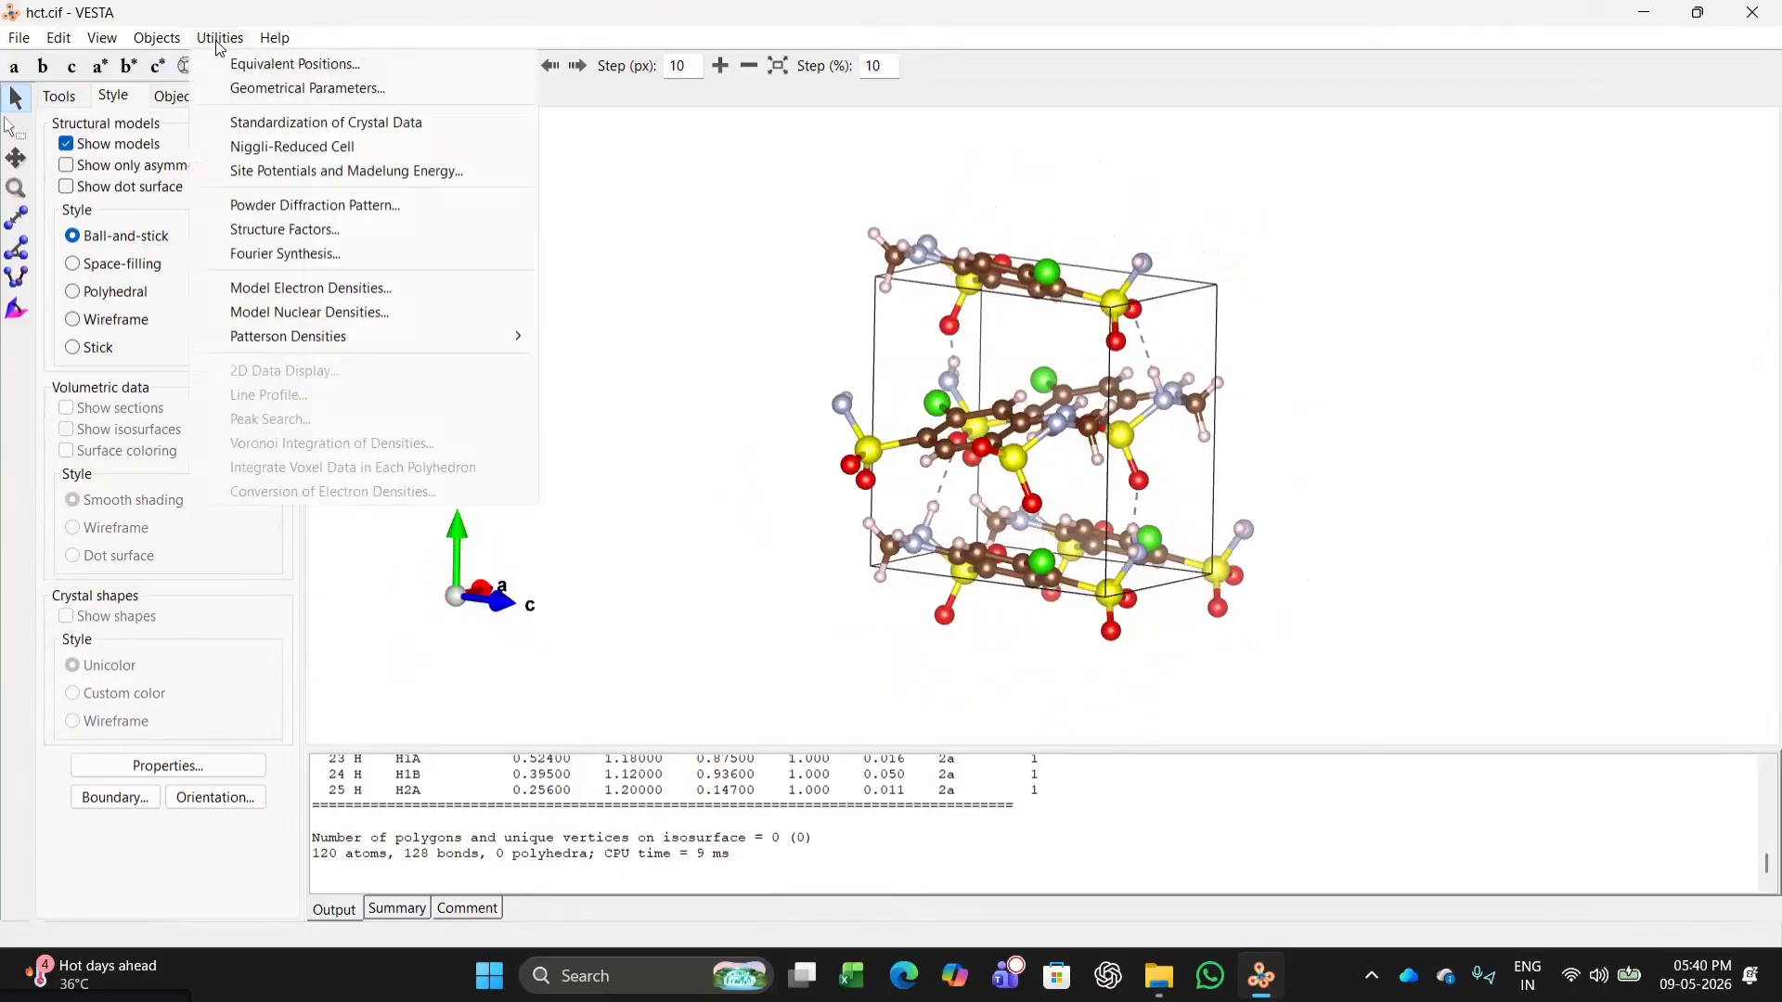
pyautogui.click(254, 201)
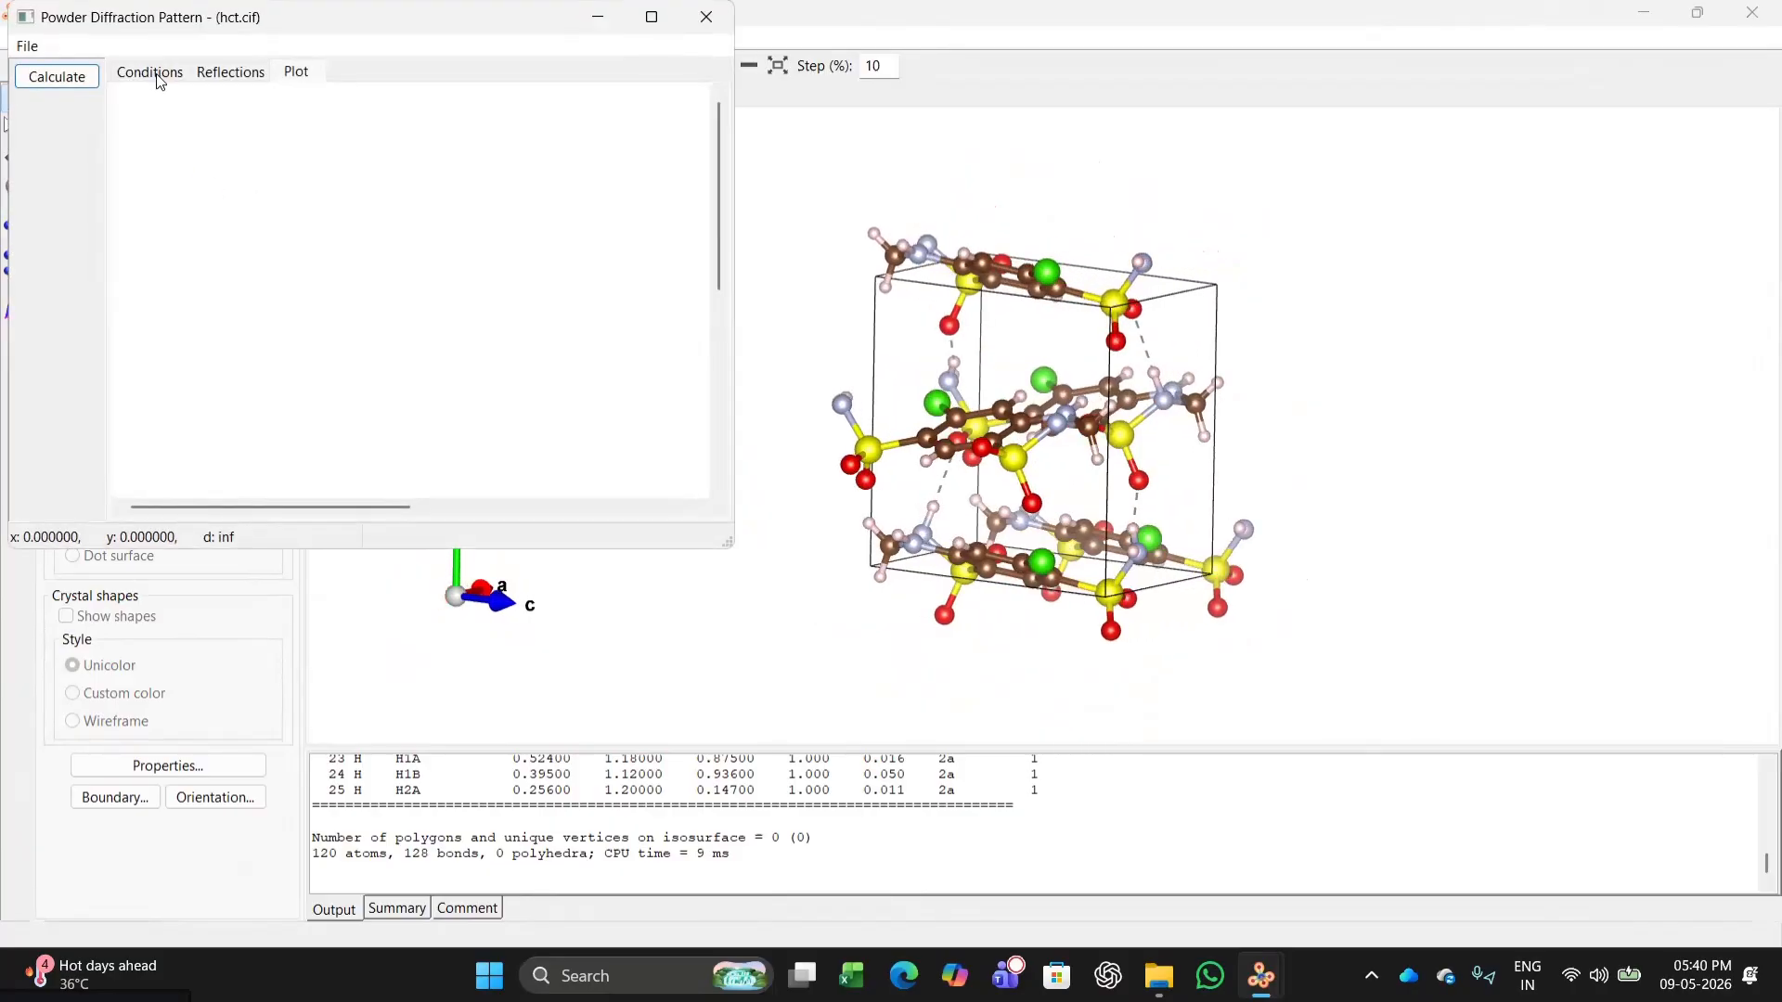
pyautogui.click(152, 73)
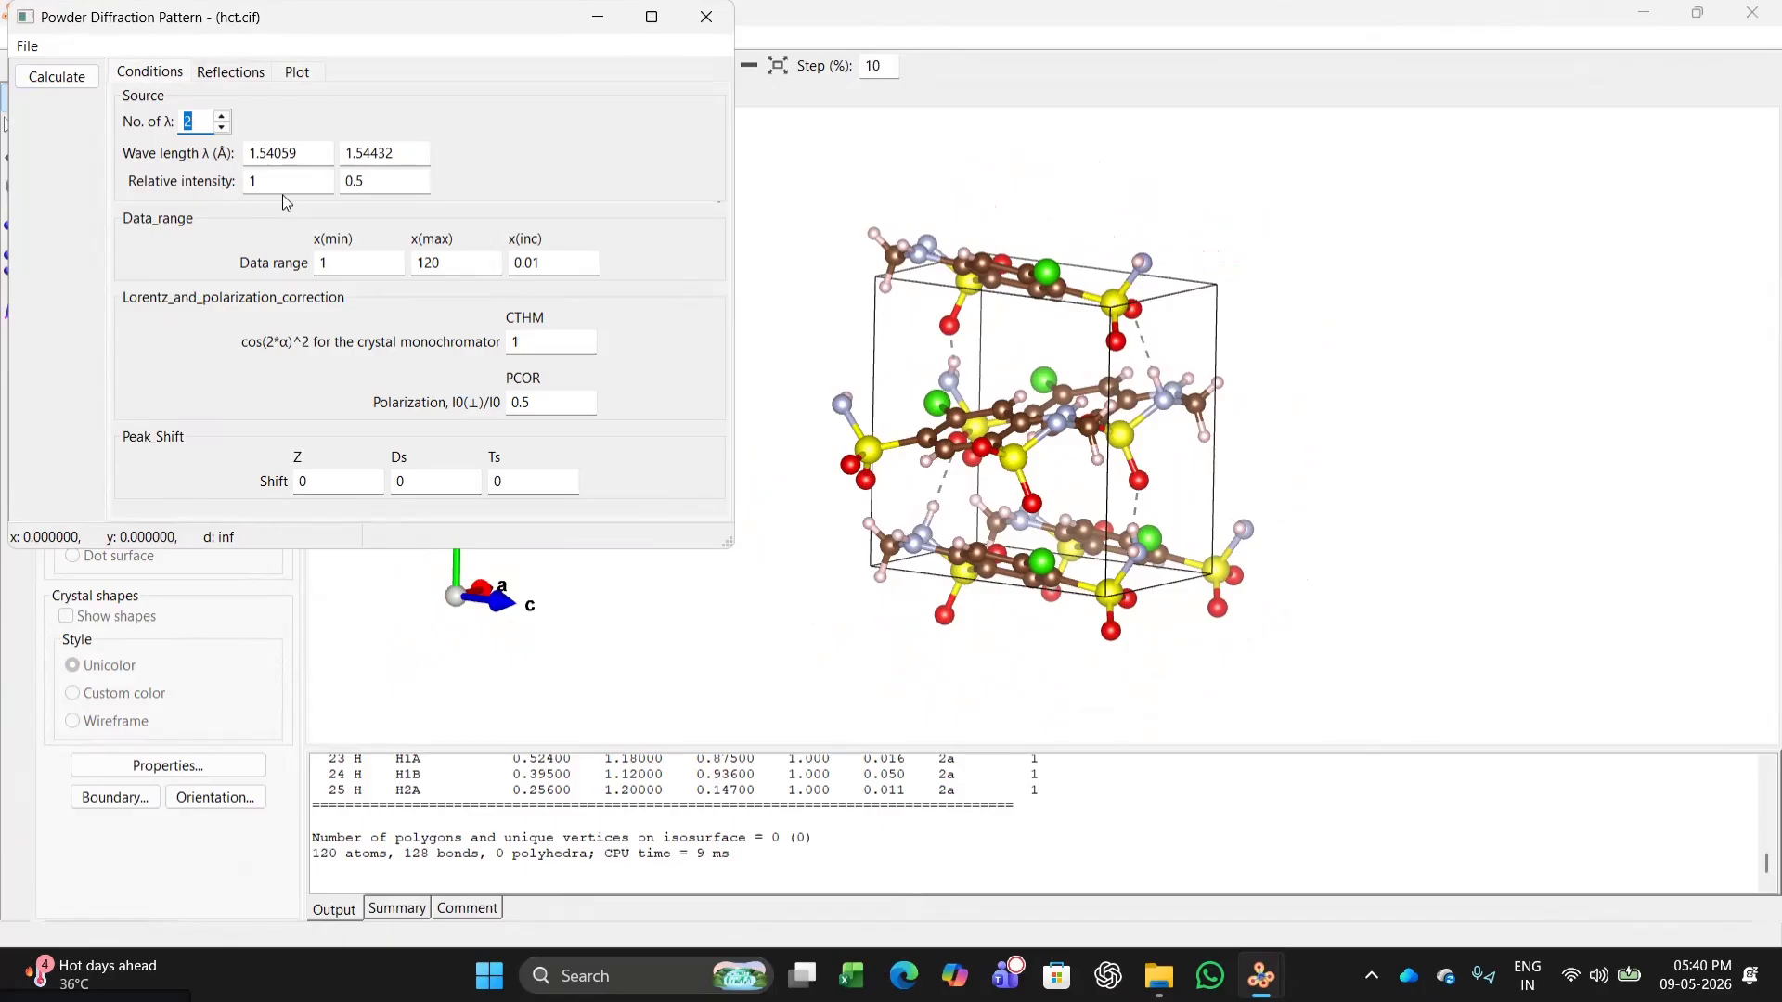
pyautogui.click(58, 78)
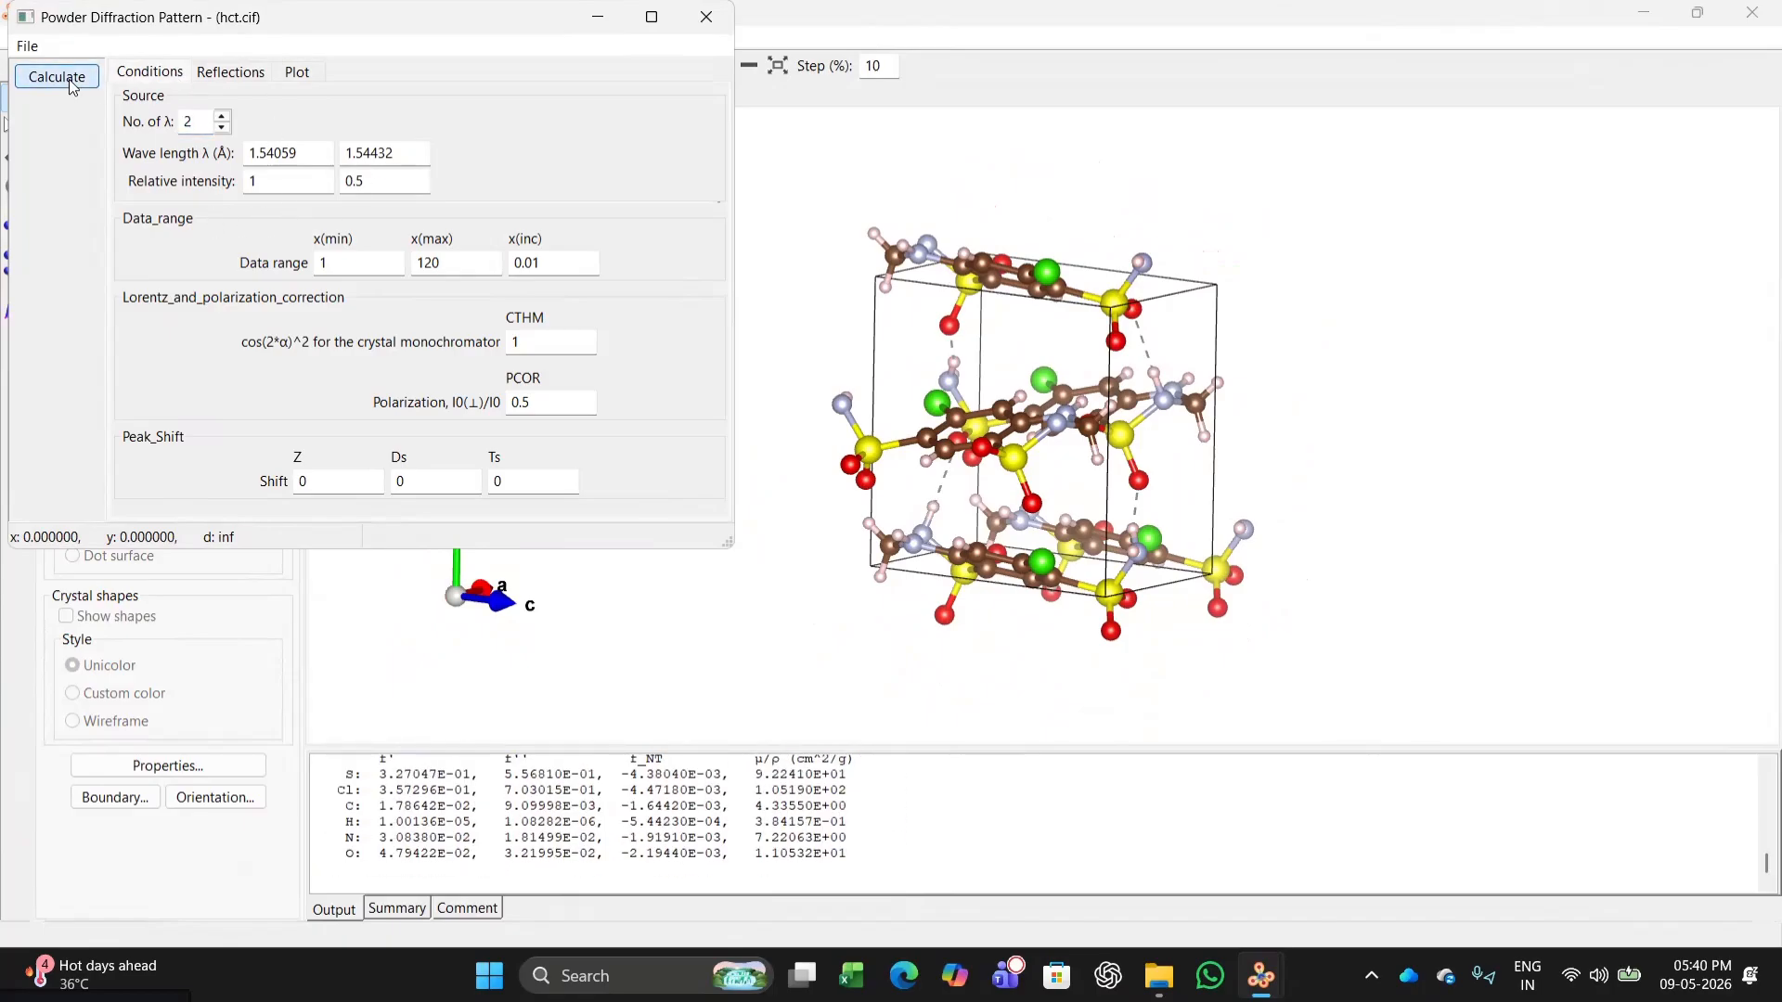
pyautogui.click(300, 74)
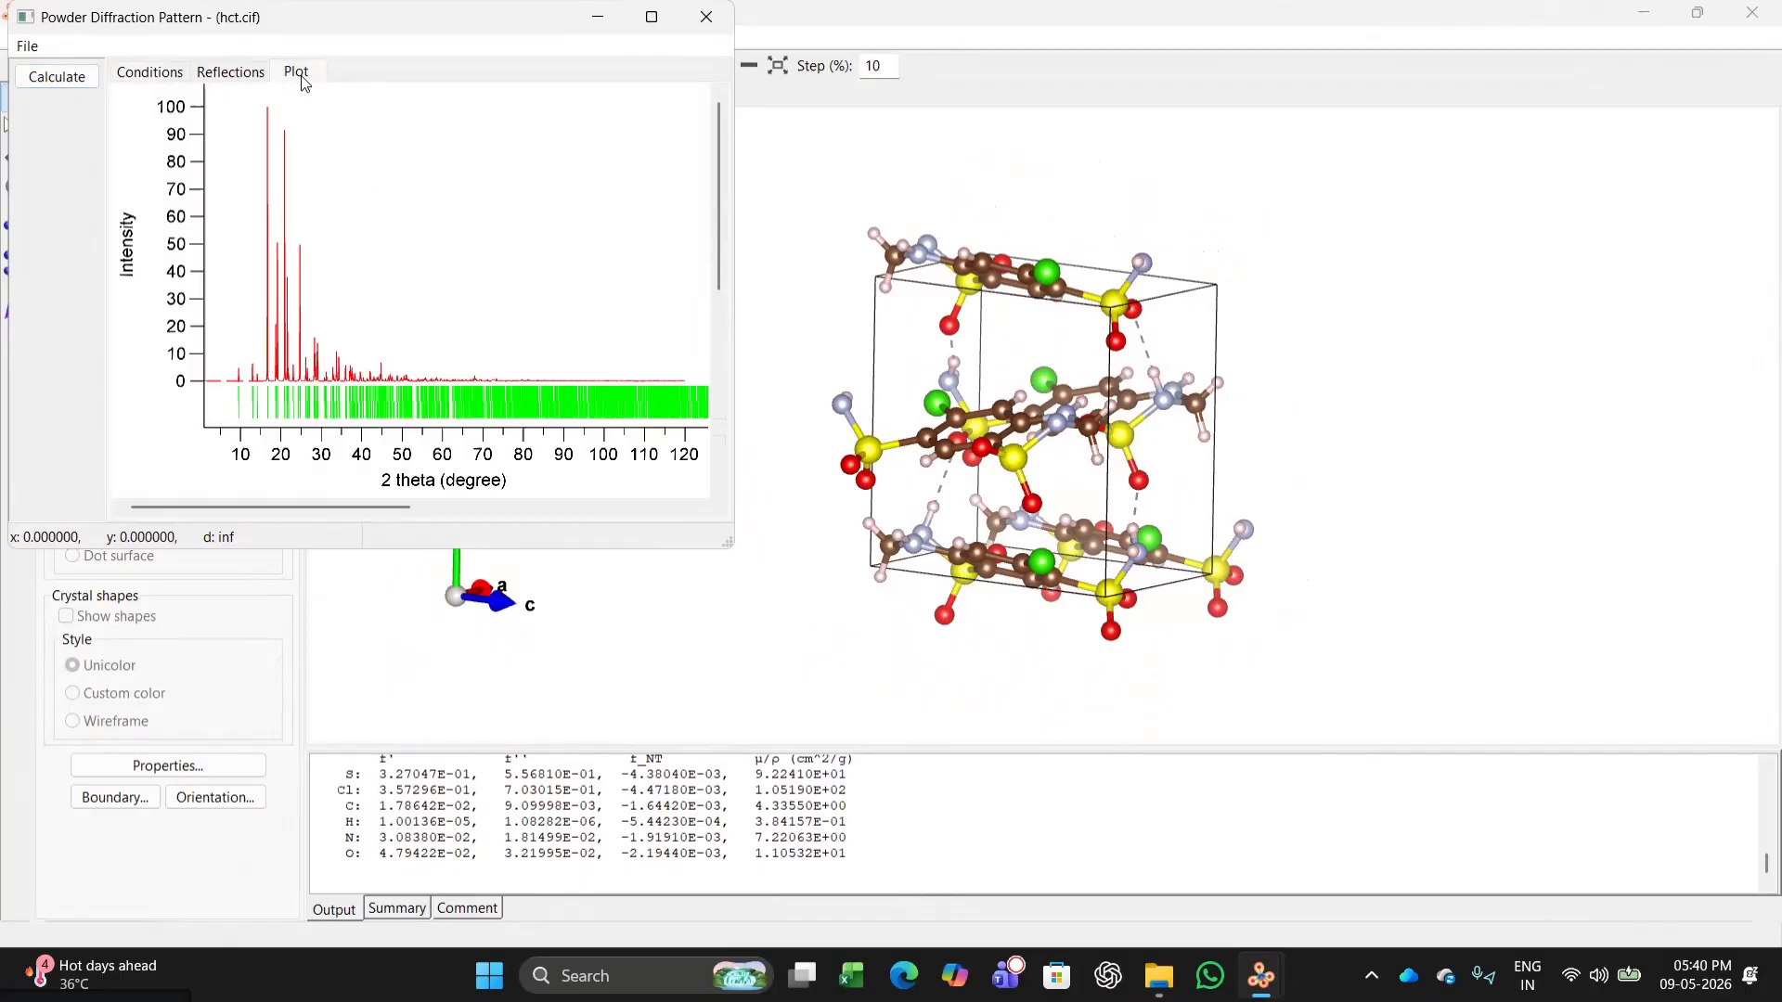
pyautogui.click(652, 17)
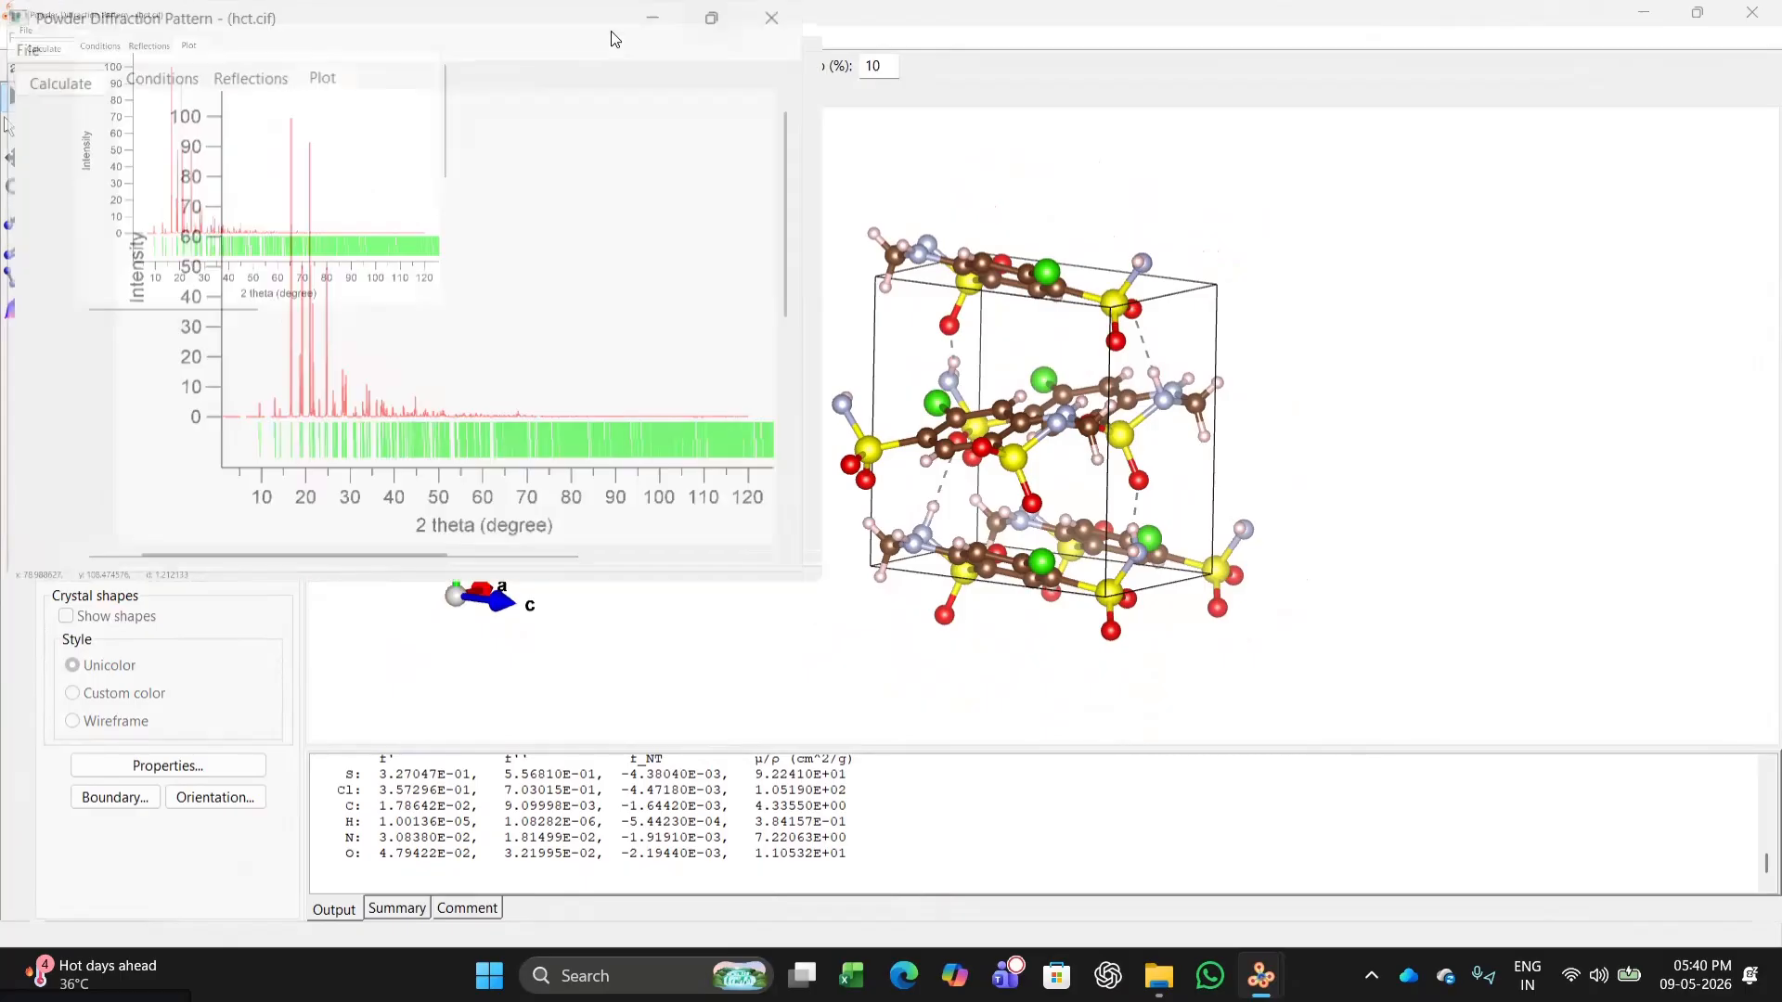